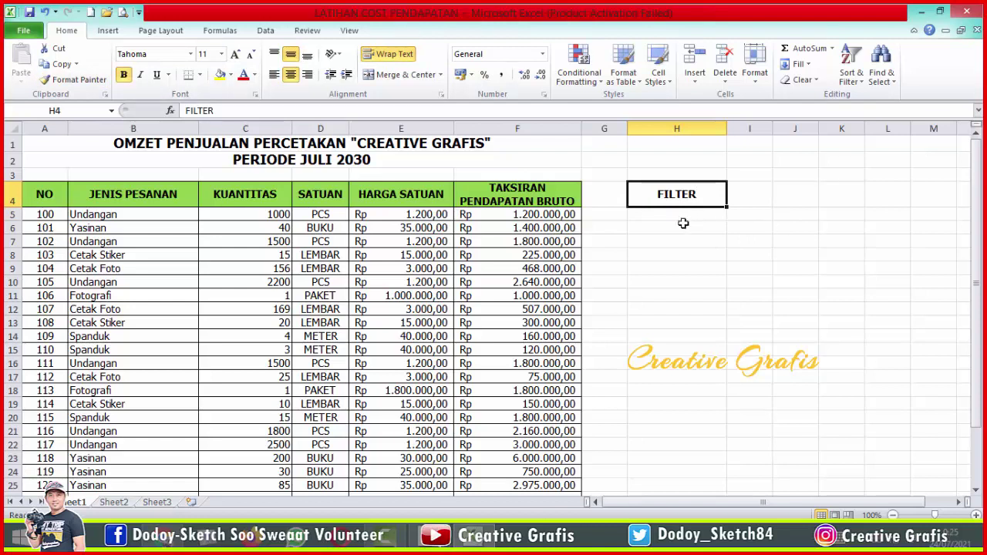
Examine the order types listed in the JENIS PESANAN column of the sales table.
click(665, 284)
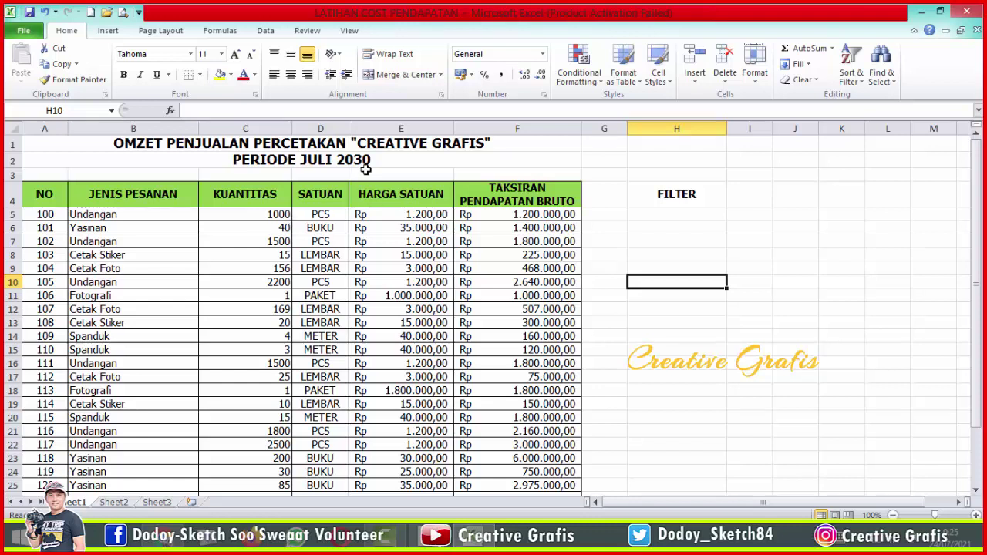
click(137, 215)
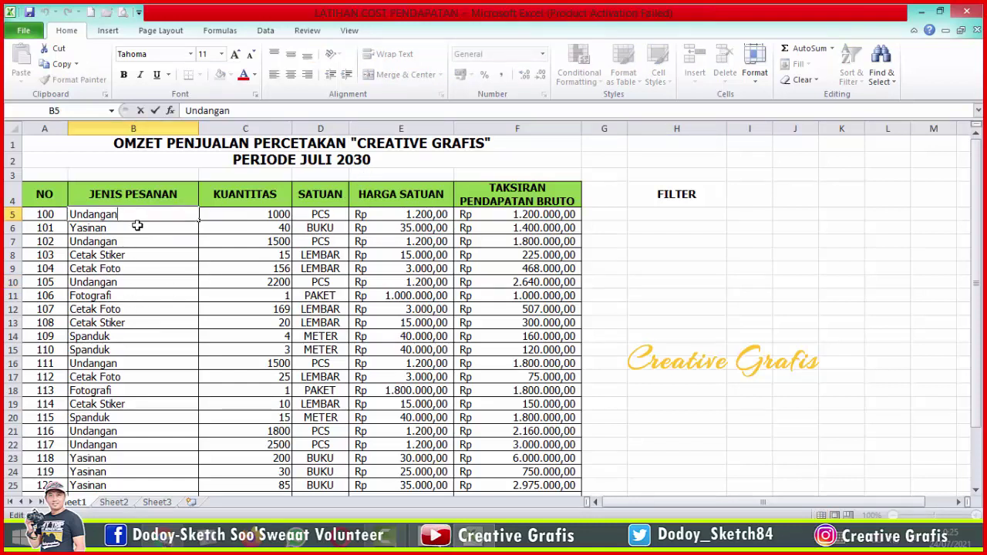
key(Down)
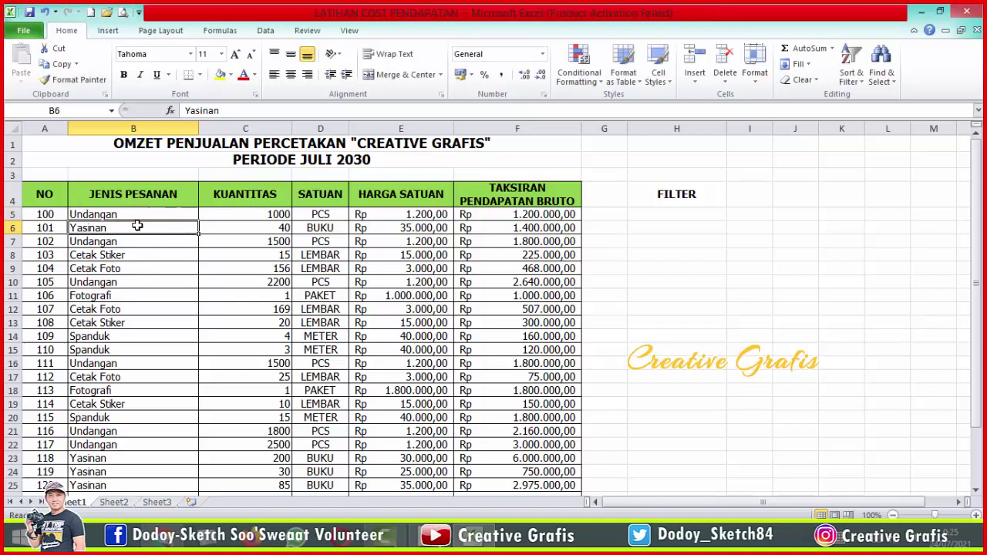
click(142, 266)
key(Down)
key(Down)
key(Down)
key(Down)
key(Down)
key(Down)
key(Down)
key(Down)
key(Down)
key(Down)
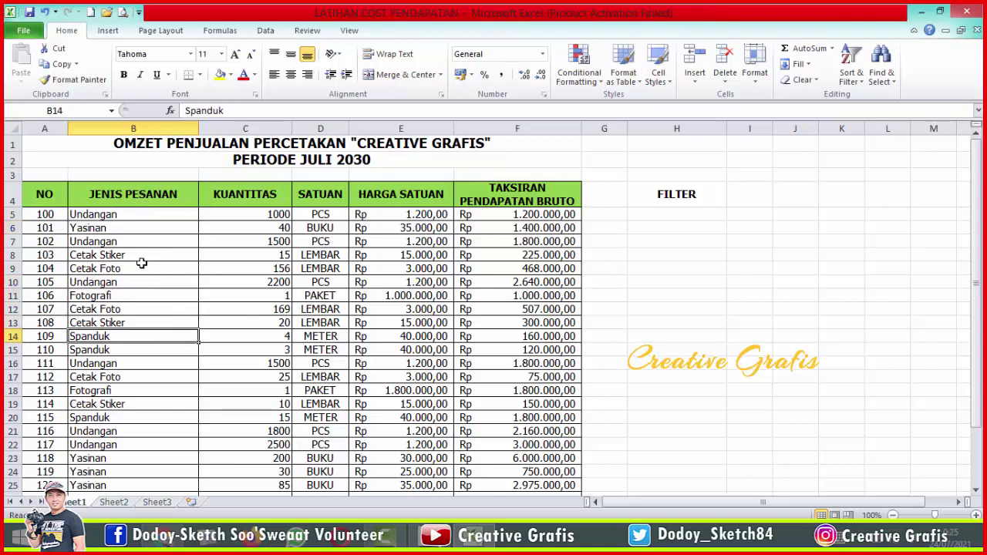
key(Up)
key(Up)
key(Up)
key(Up)
key(Up)
key(Up)
key(Up)
key(Up)
key(Up)
key(Up)
key(Up)
key(Up)
key(Up)
key(Up)
key(Up)
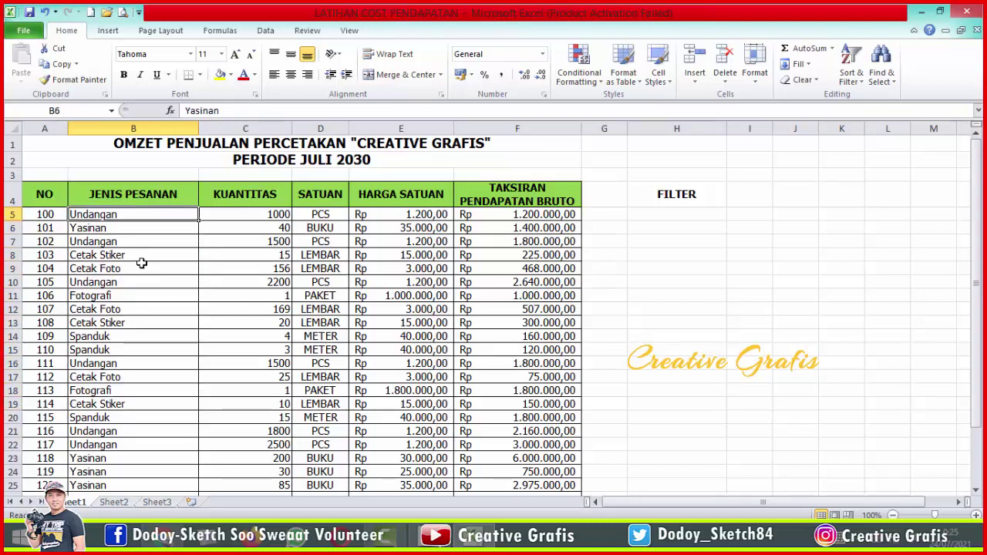
key(Down)
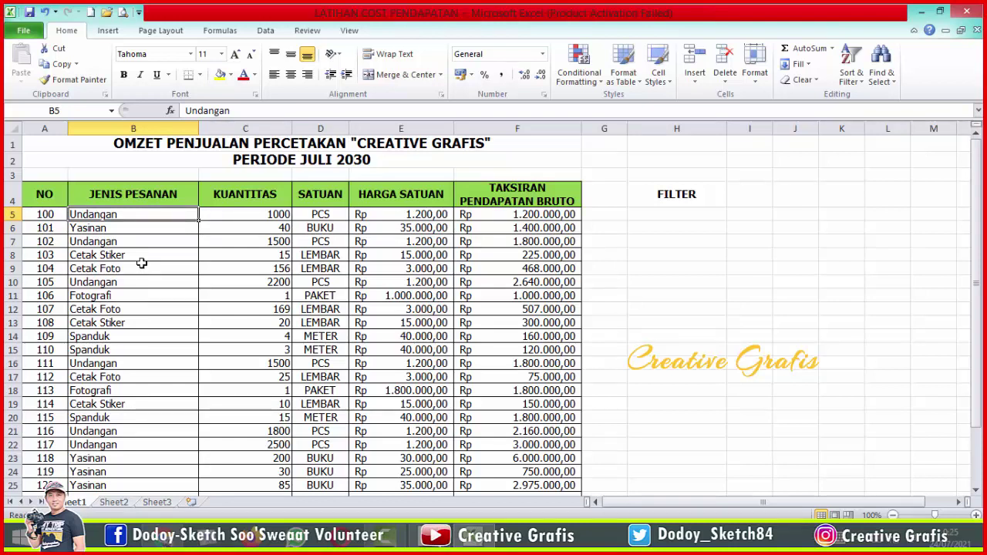
click(691, 199)
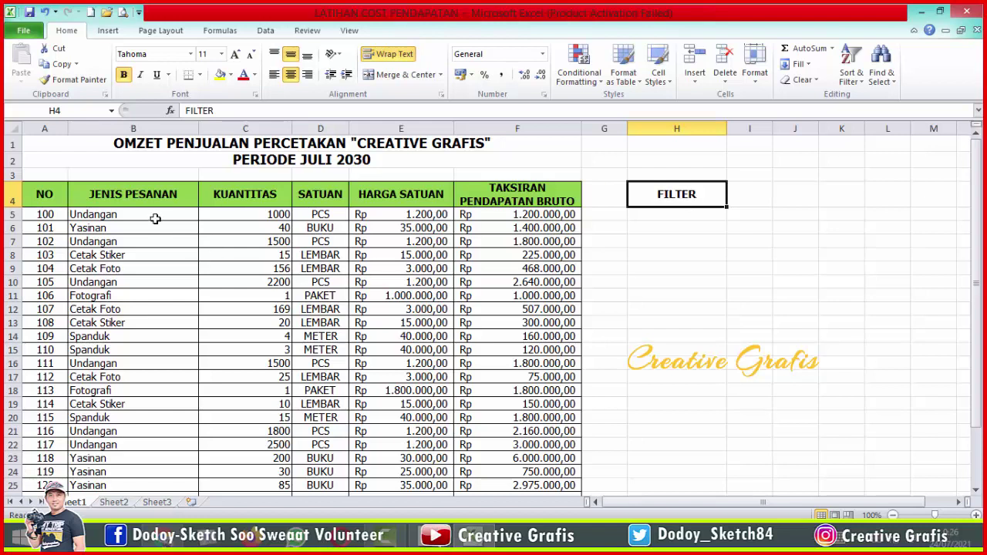
drag(156, 215, 154, 259)
drag(151, 297, 147, 368)
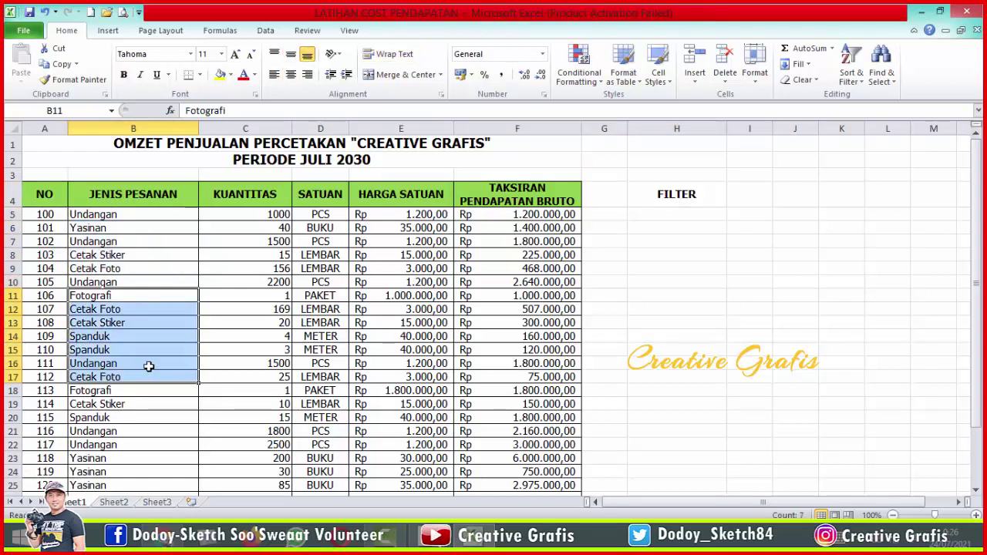
click(151, 213)
key(F2)
click(148, 242)
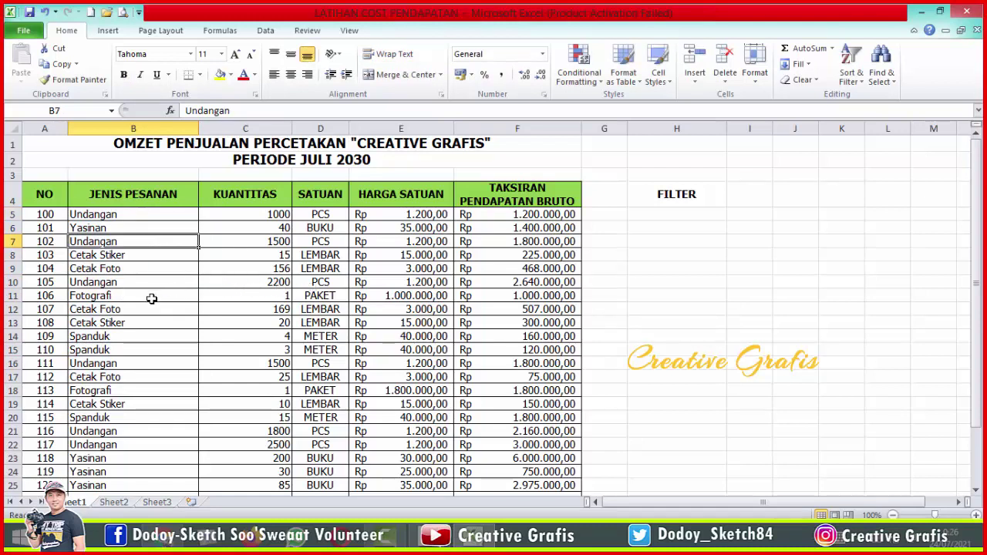
Clear the FILTER label from cell H4.
click(653, 193)
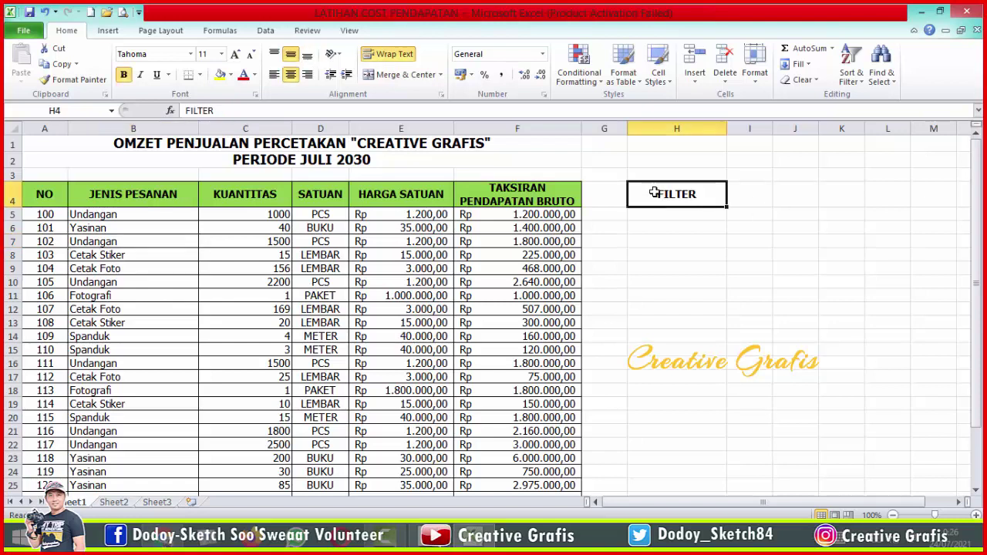
key(Delete)
click(683, 280)
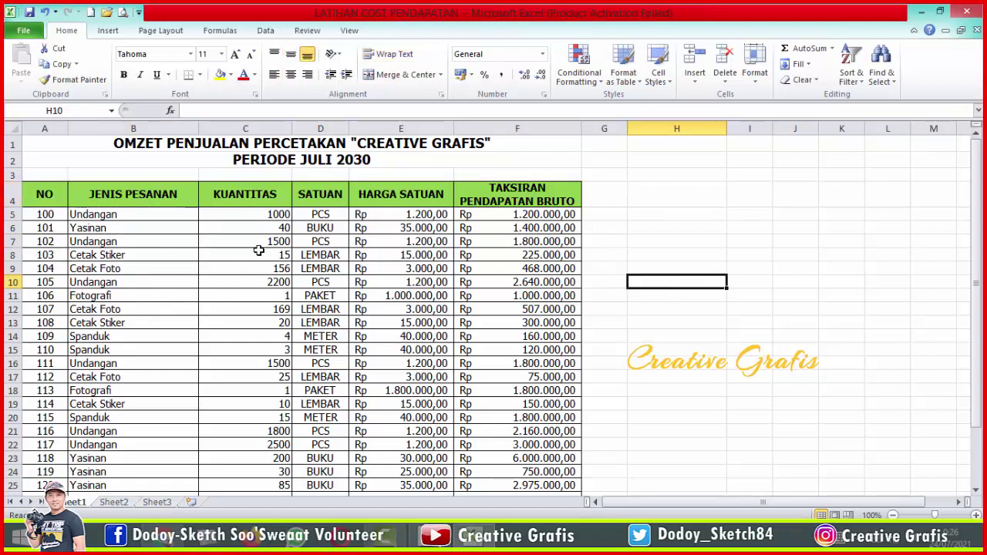
Turn on filtering for the header cells A4:F4 and undo it.
click(44, 194)
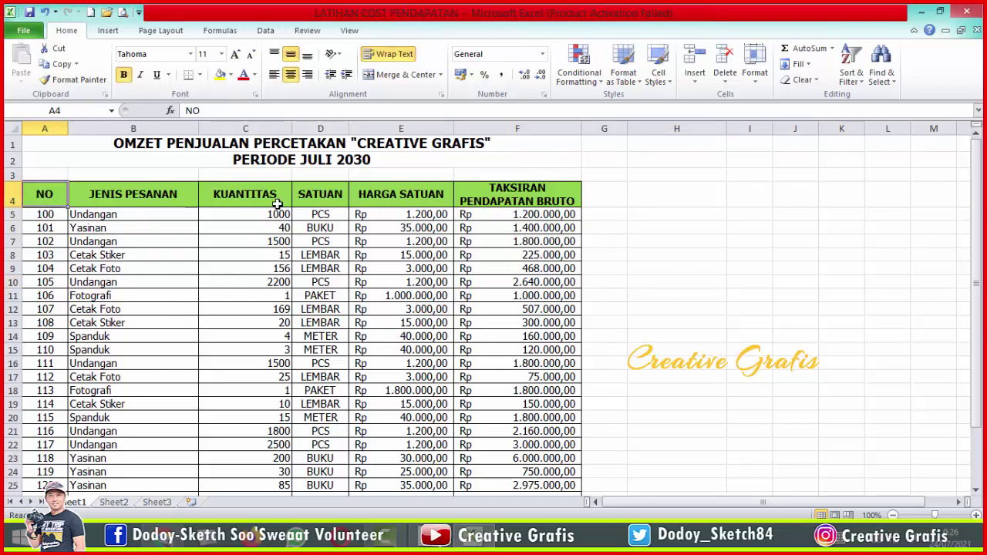
shift+click(508, 192)
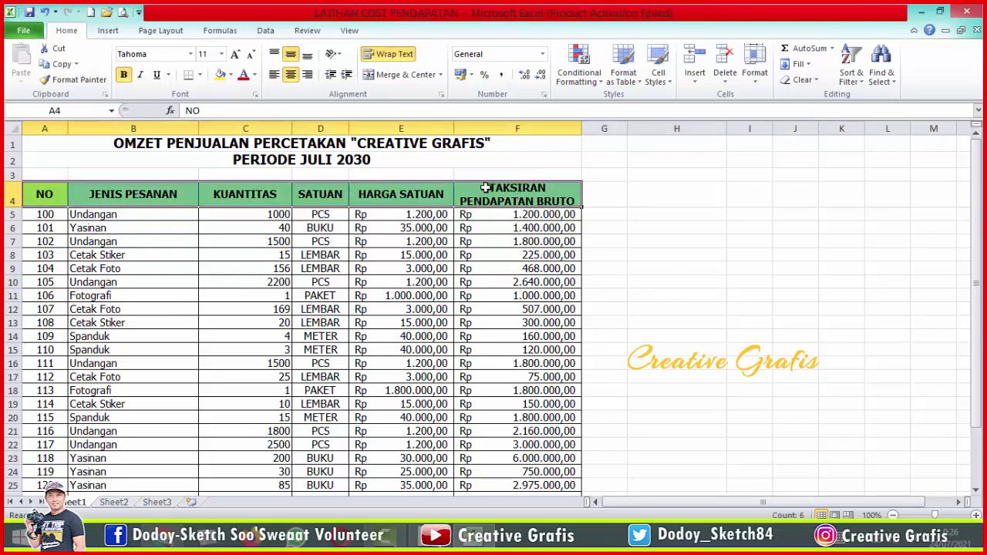
click(265, 30)
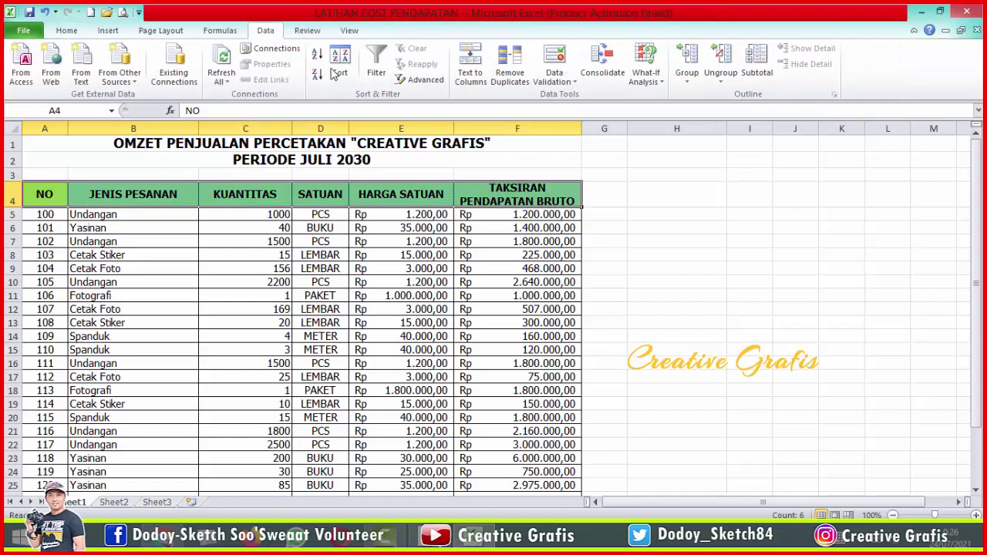
click(377, 63)
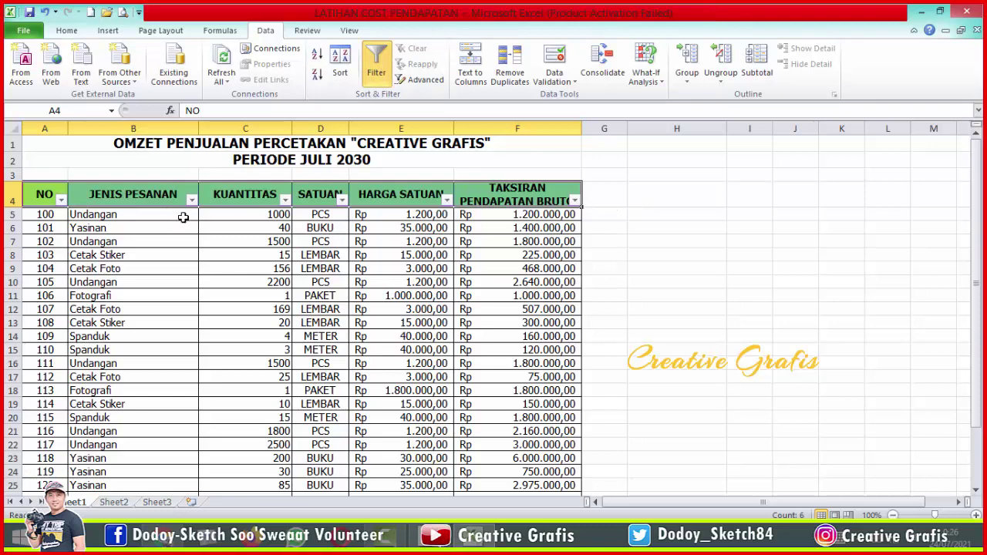
key(ctrl+z)
double_click(623, 257)
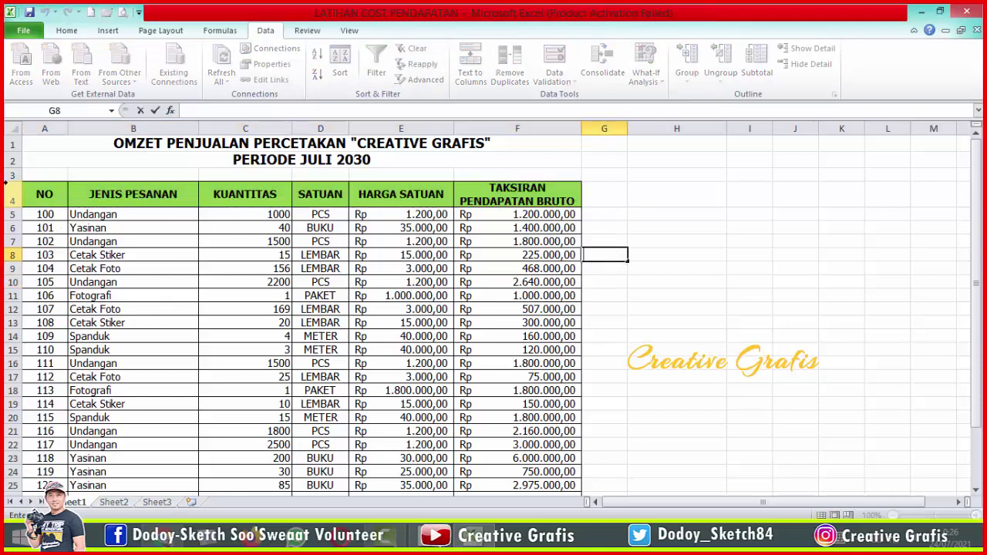
Select the whole of row 4 and turn on filtering for it.
click(10, 200)
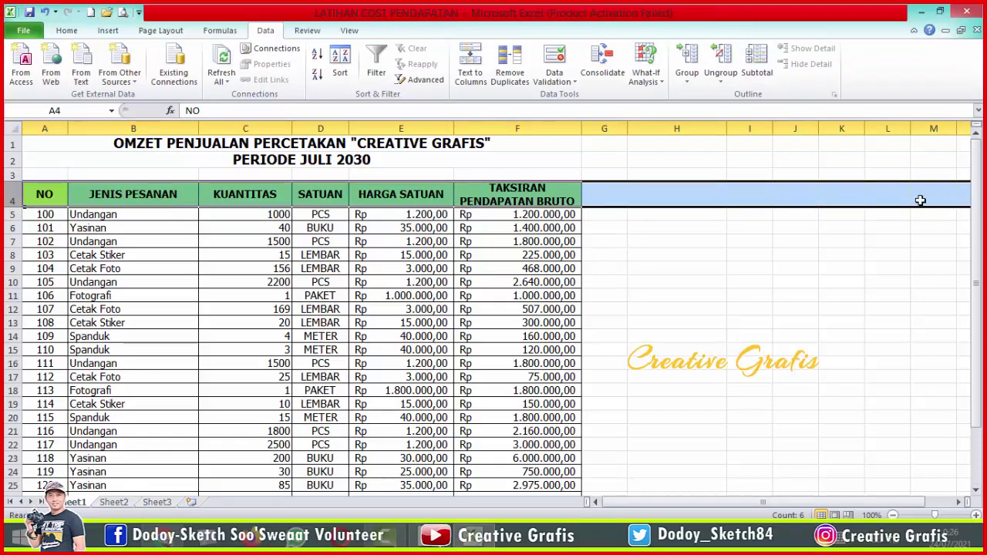
drag(746, 500, 821, 487)
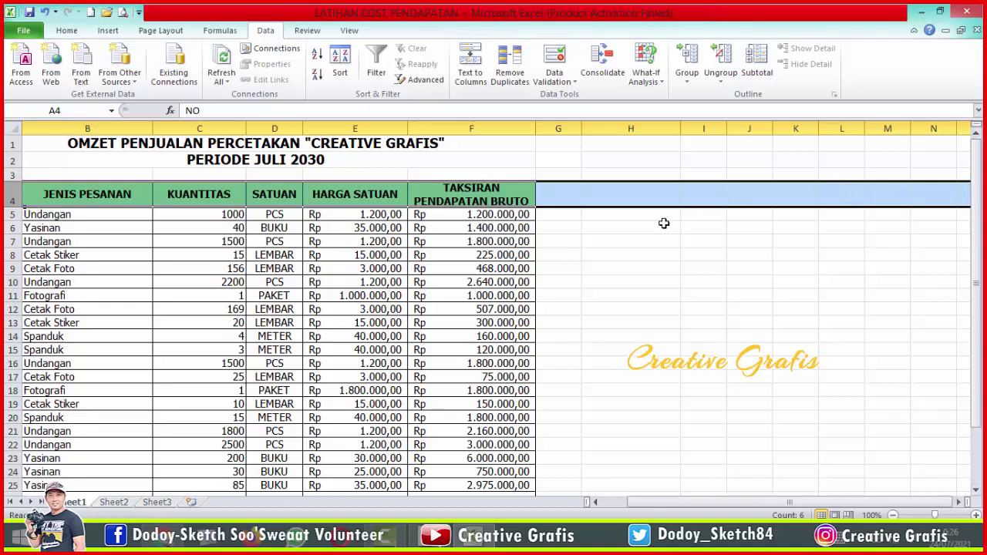
drag(658, 510, 630, 503)
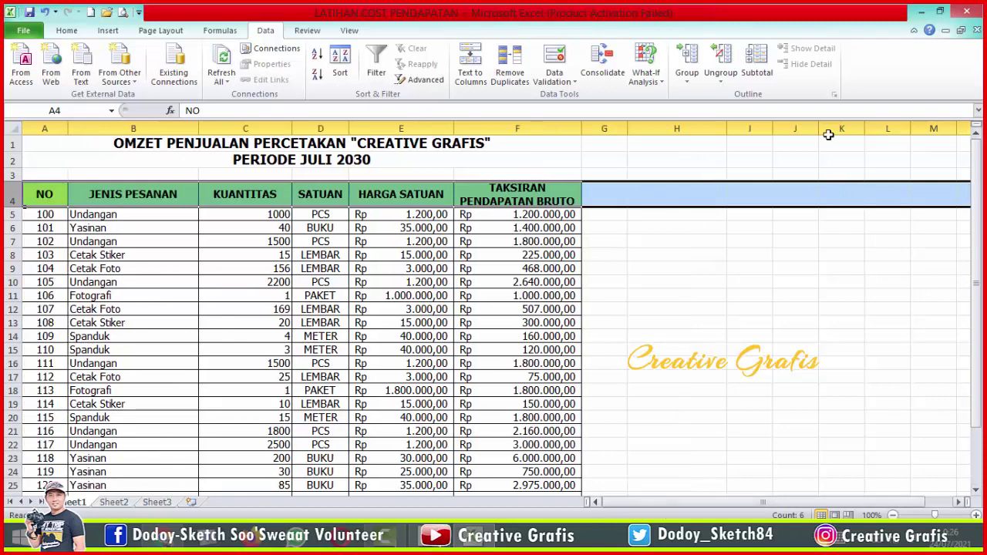
click(376, 63)
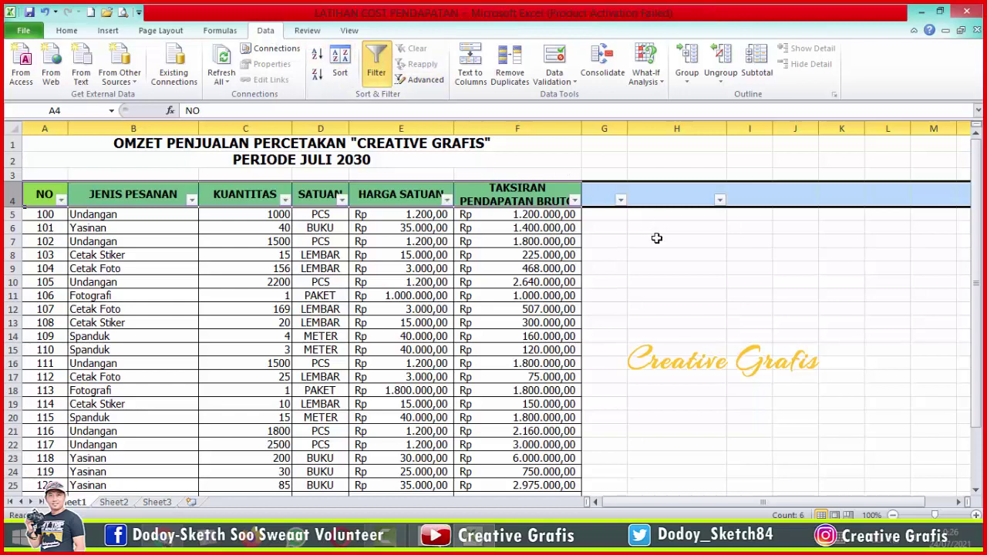
Examine the filter arrows in the empty row 4 cells beyond the table, including the filter list of H4.
click(717, 290)
click(747, 200)
click(682, 195)
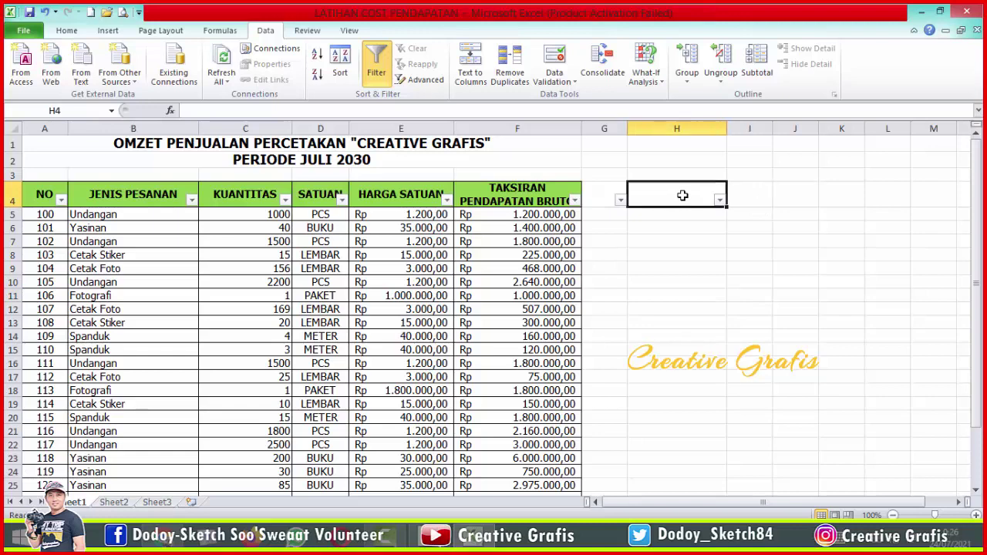
double_click(754, 196)
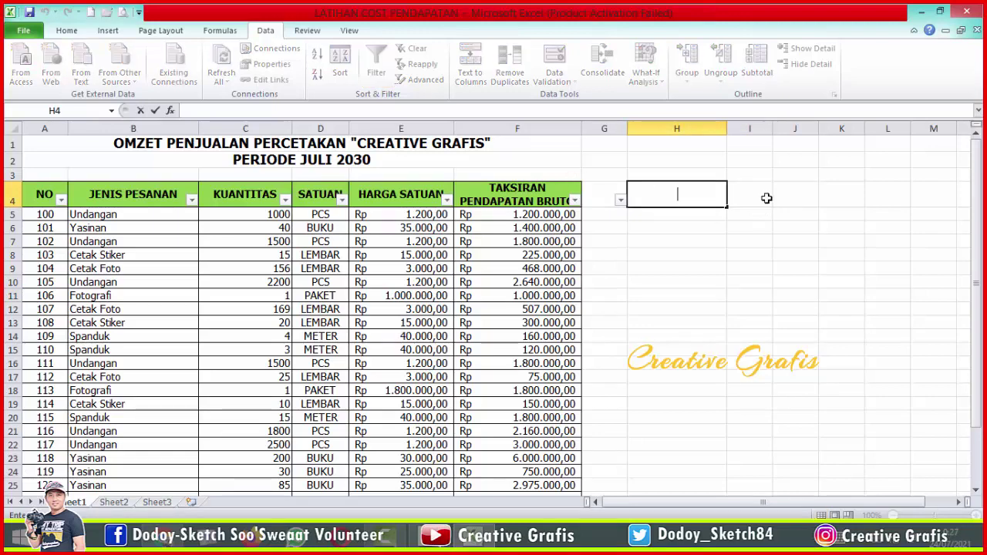
key(Escape)
click(795, 195)
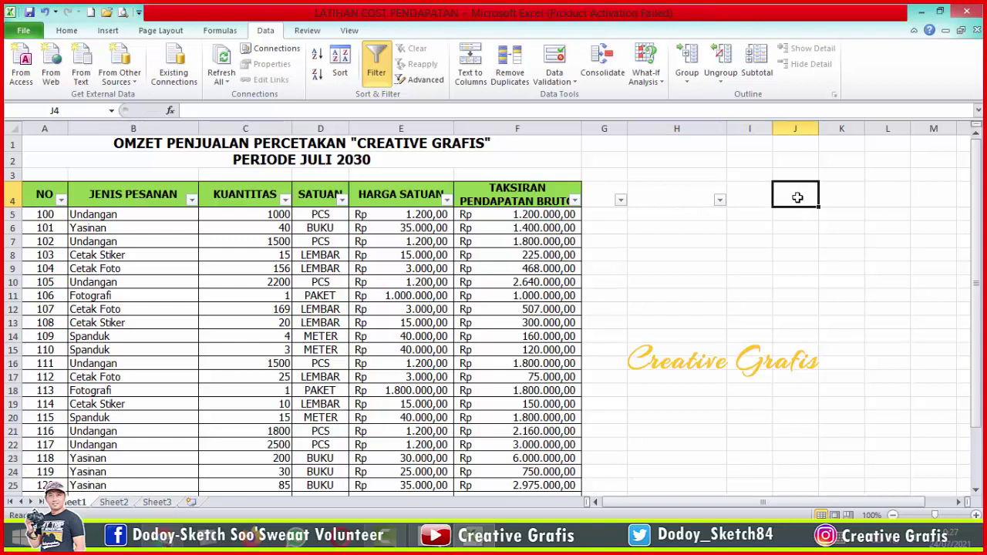
click(660, 197)
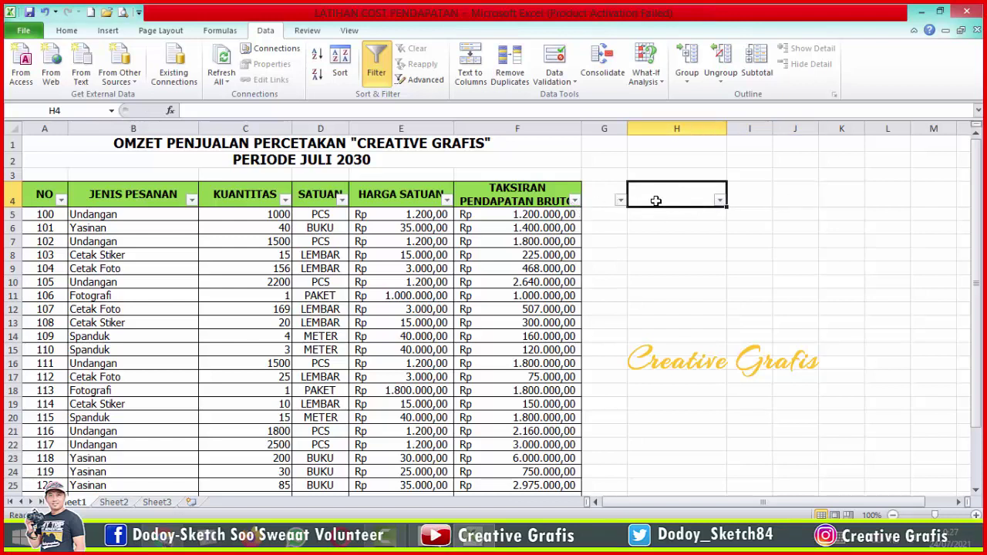
click(720, 200)
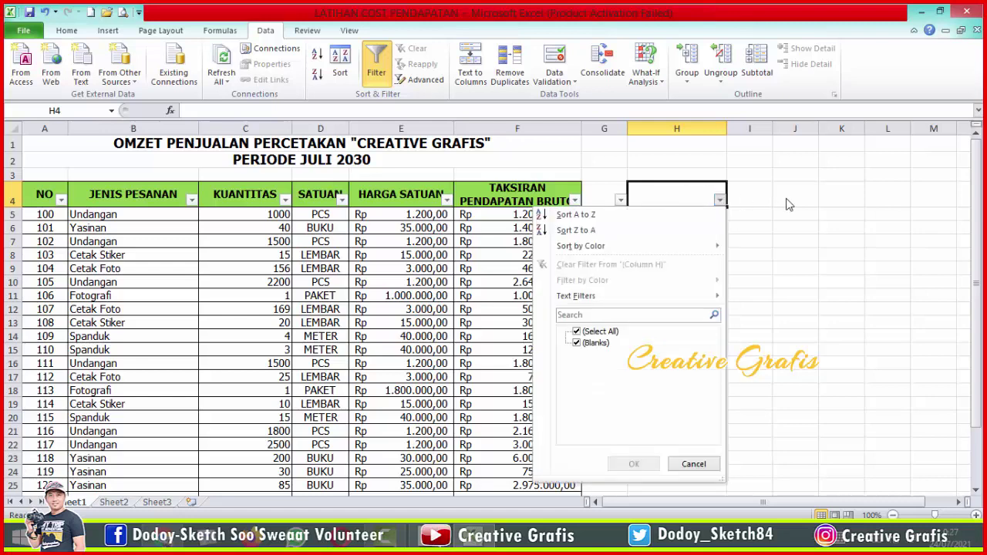
click(702, 193)
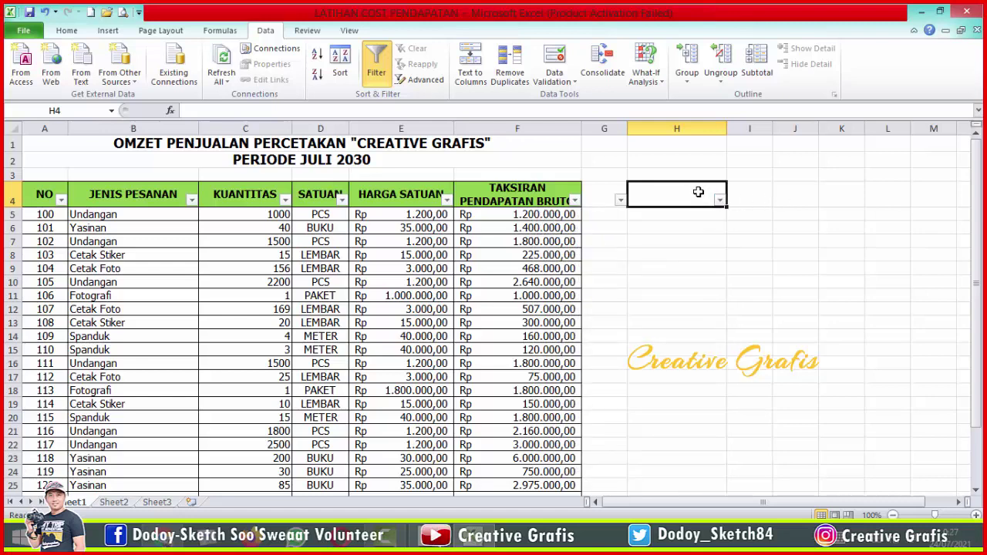
click(742, 192)
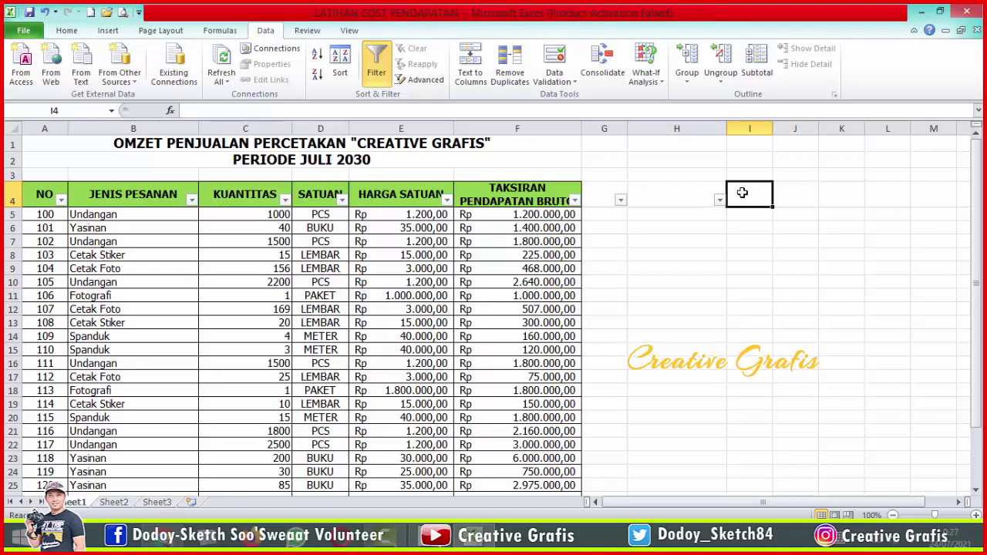
Enter the test text DDF in cell I4 and remove it.
text(DDF)
key(Return)
key(Delete)
click(775, 220)
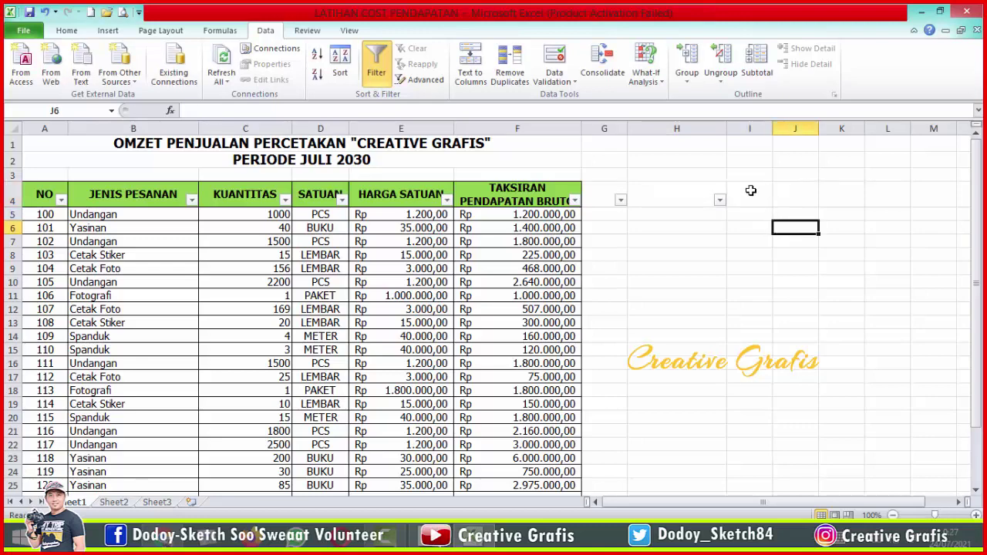
click(751, 192)
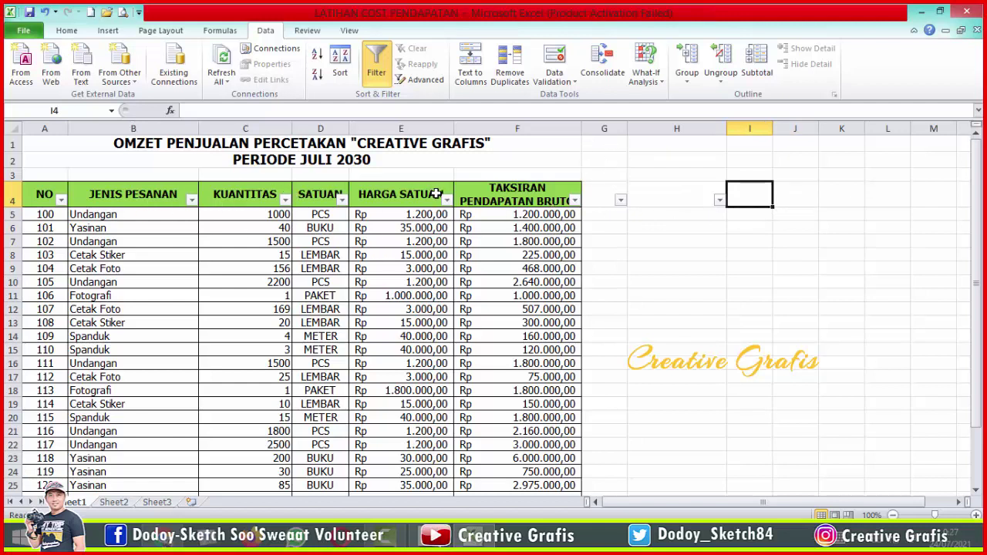
Undo the test entry and the filter applied to the whole of row 4.
key(ctrl+z)
key(ctrl+z)
key(ctrl+z)
key(ctrl+z)
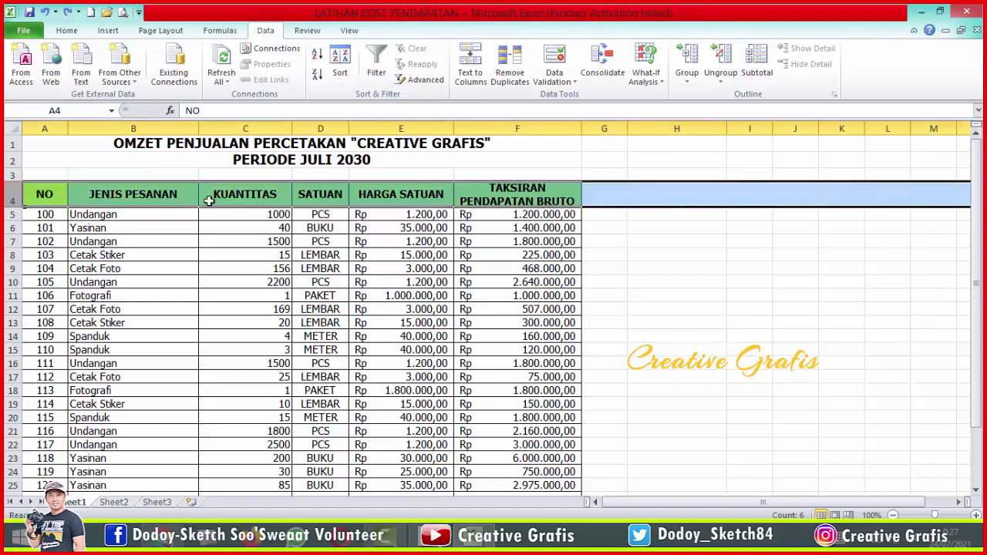
Turn on filtering for only the table's header cells, from NO to TAKSIRAN PENDAPATAN BRUTO (A4:F4).
click(55, 202)
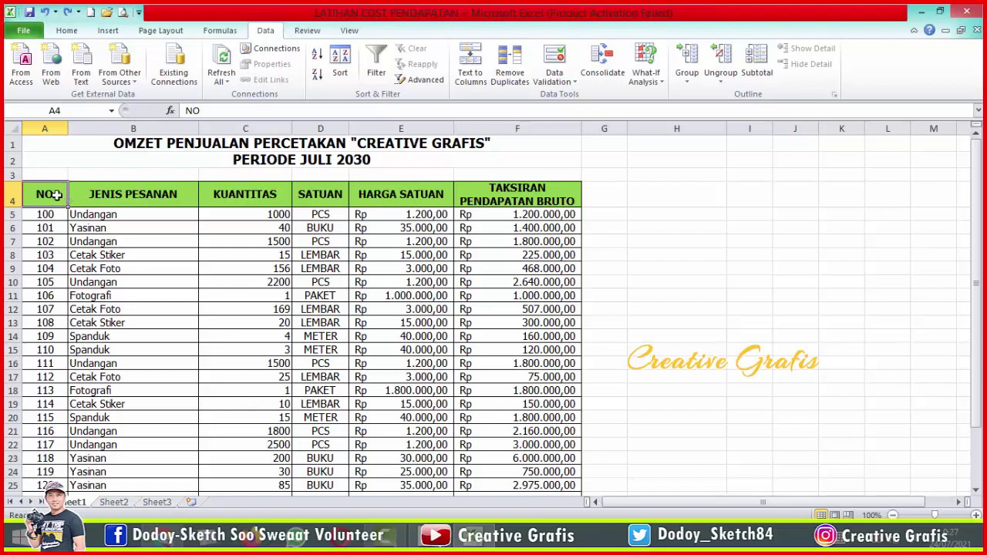
shift+click(534, 195)
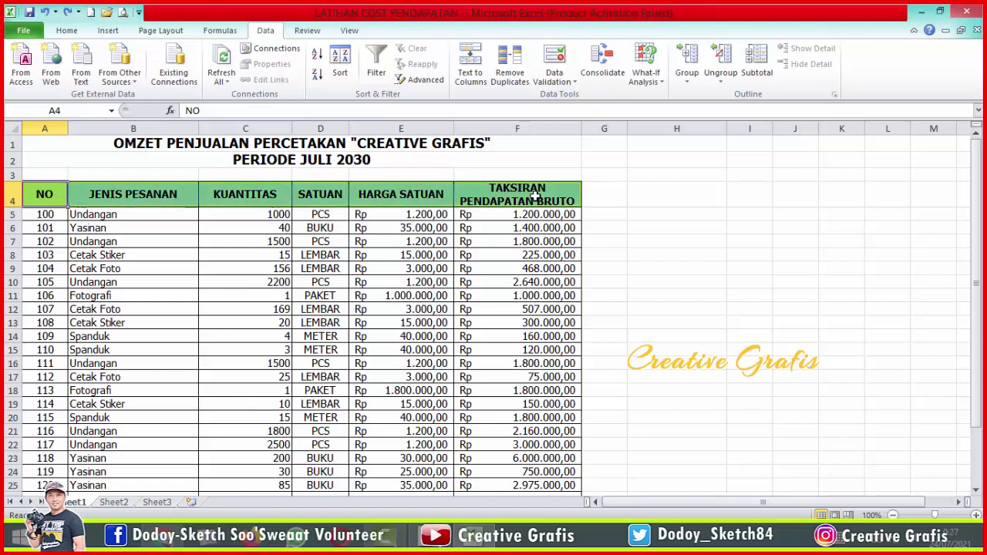
click(376, 65)
click(737, 241)
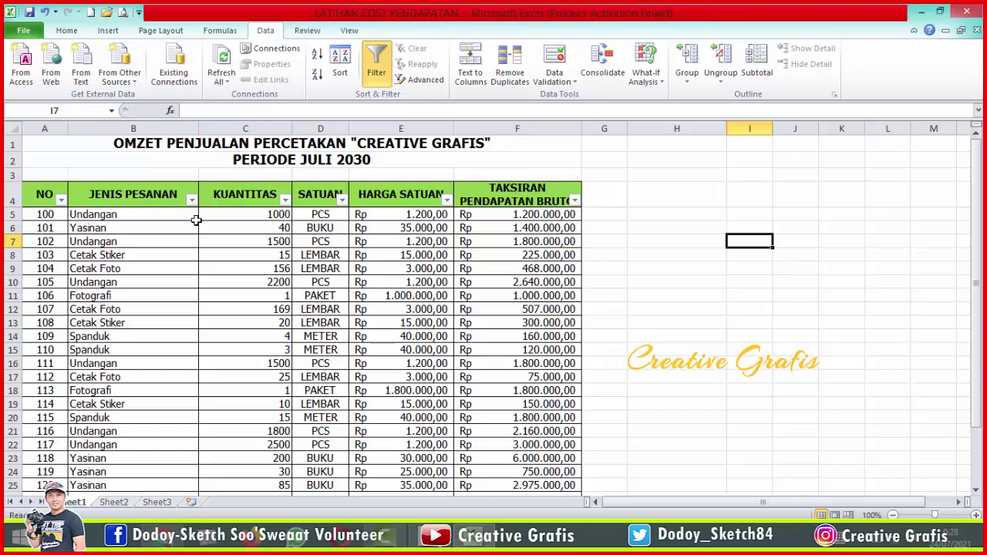
Filter the JENIS PESANAN column so that only the Undangan orders are shown.
scroll(189, 231, down, 1)
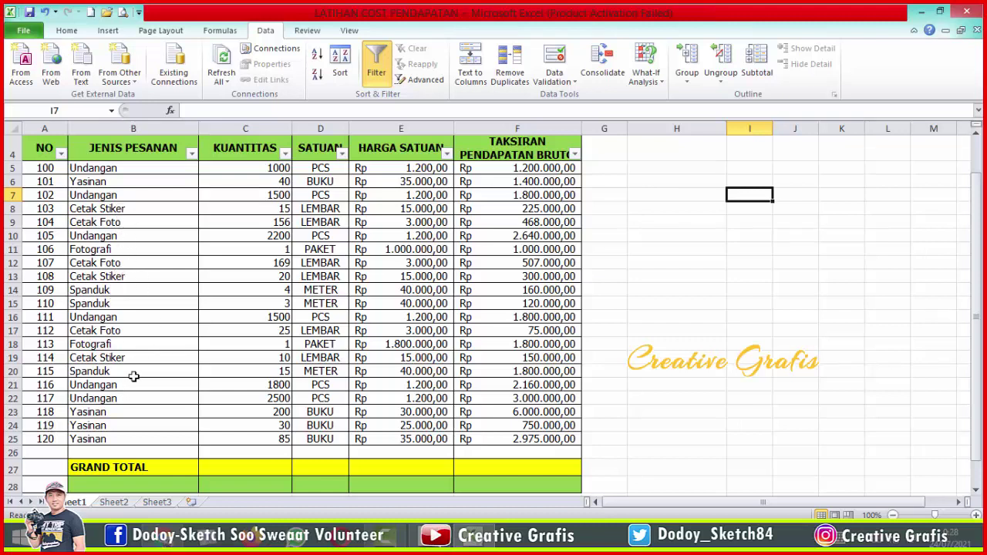
scroll(146, 275, up, 1)
scroll(154, 275, down, 1)
click(191, 154)
click(191, 153)
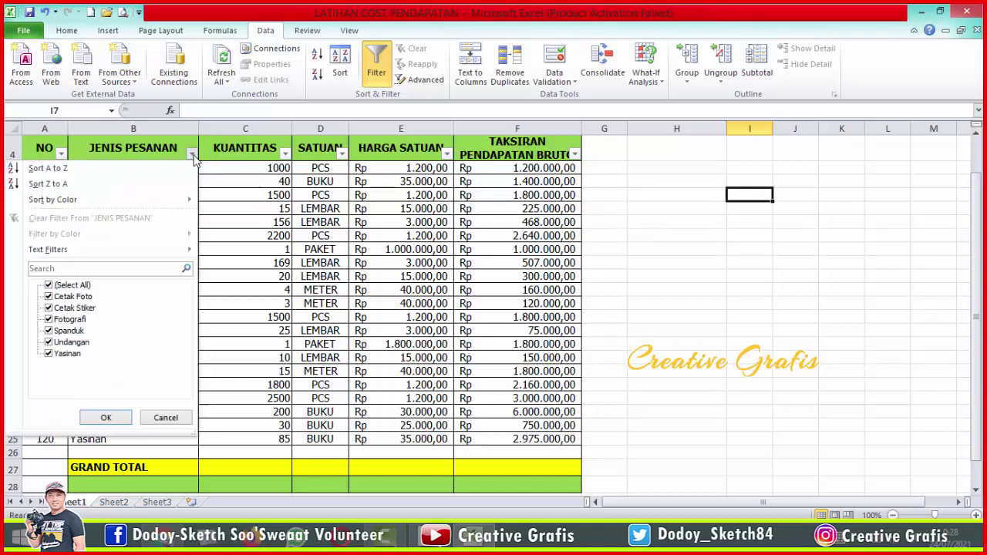
click(48, 285)
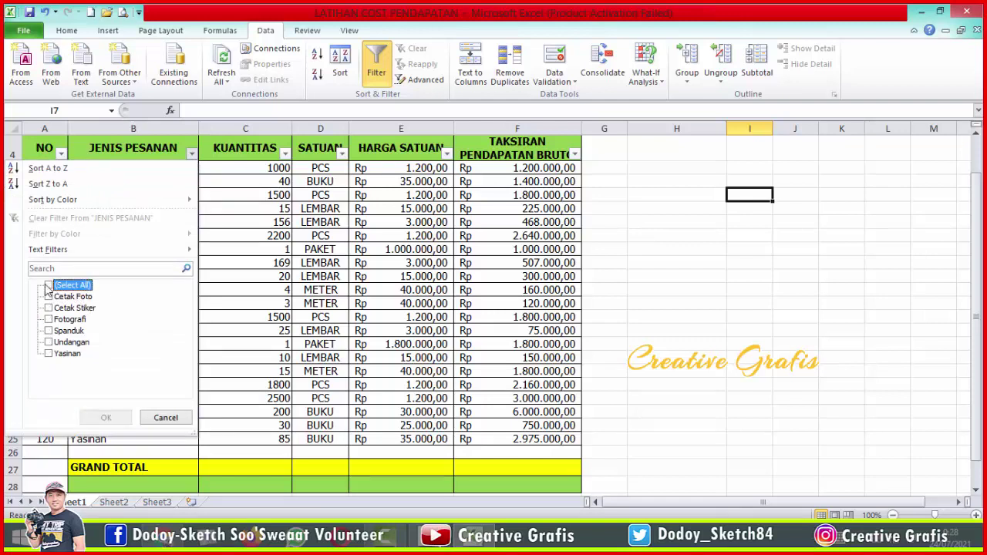
click(49, 343)
click(103, 417)
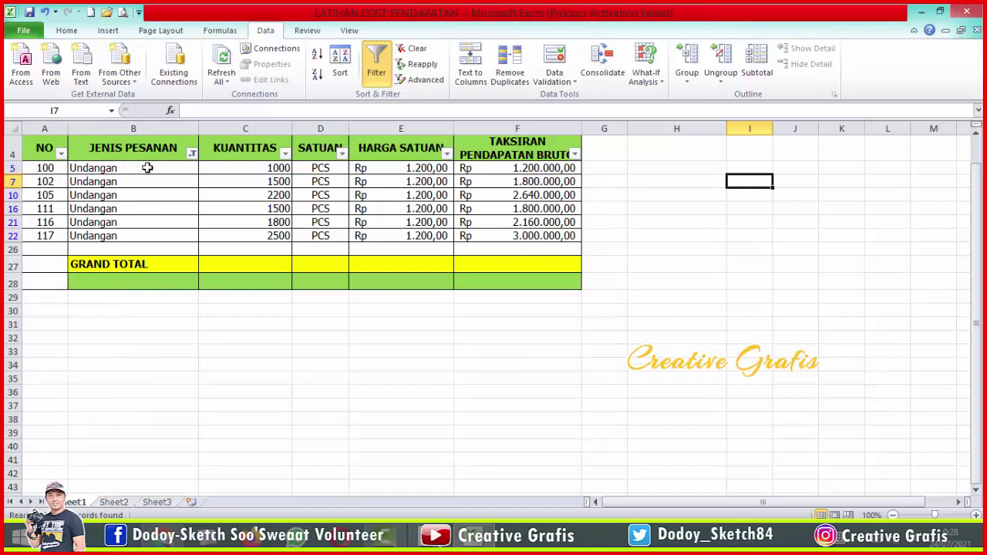
Examine the order type and gross income cells of the filtered Undangan rows without editing them.
double_click(147, 167)
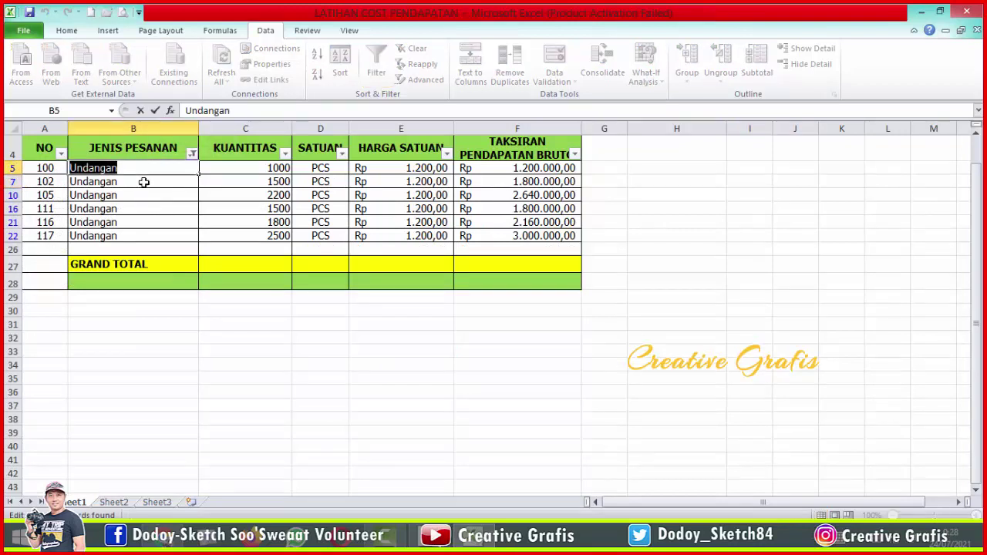
key(Escape)
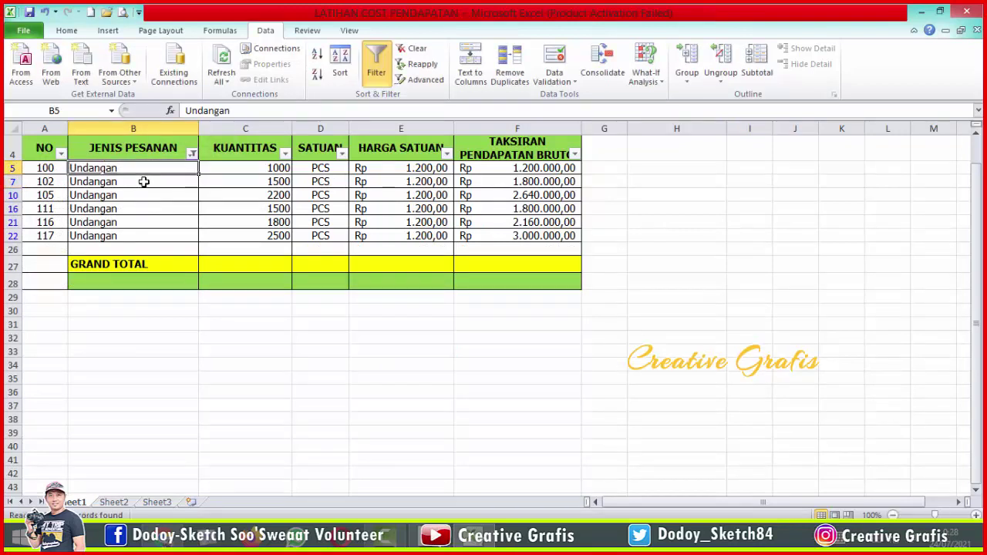
click(554, 168)
click(538, 194)
click(540, 208)
click(540, 235)
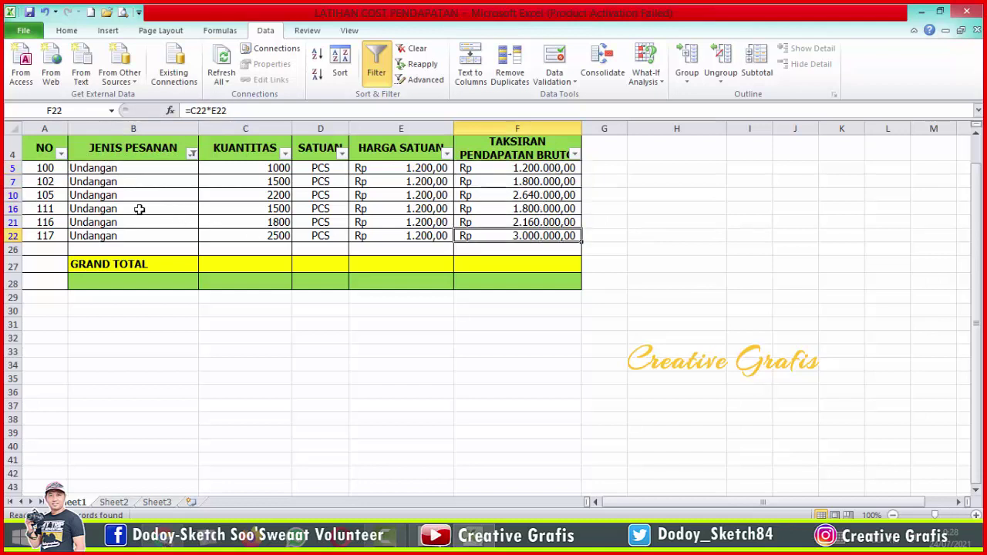
Change the JENIS PESANAN filter to show only Spanduk instead of Undangan.
click(191, 154)
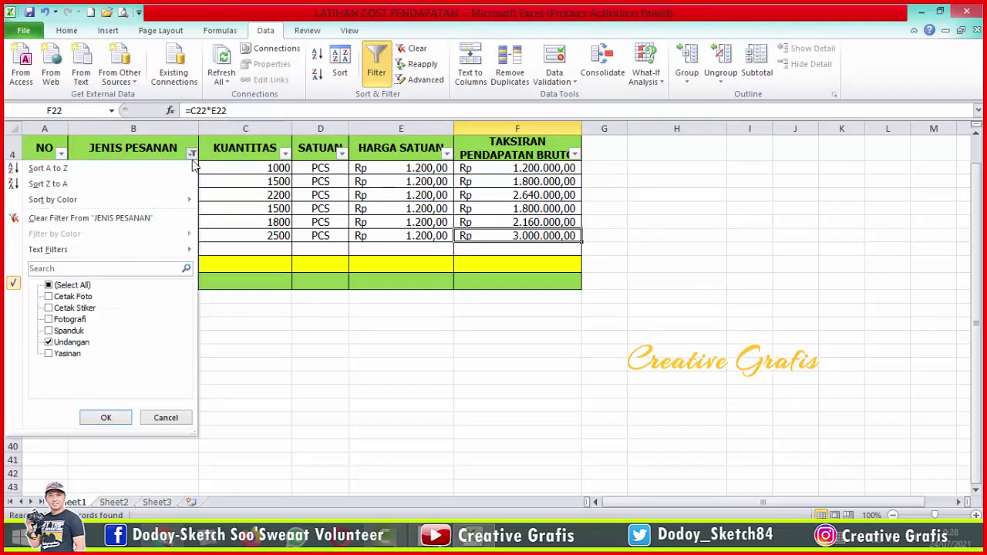
click(48, 331)
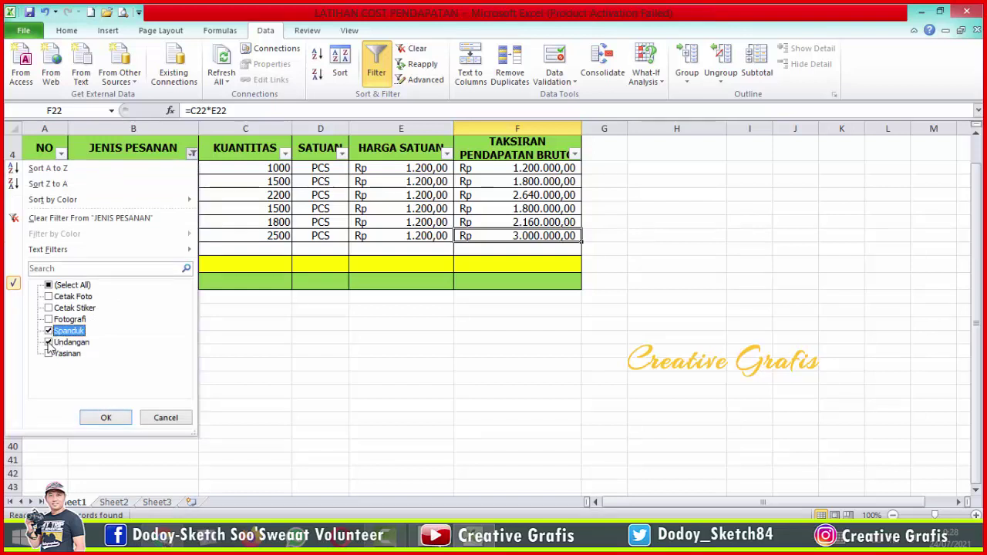
click(48, 342)
click(107, 418)
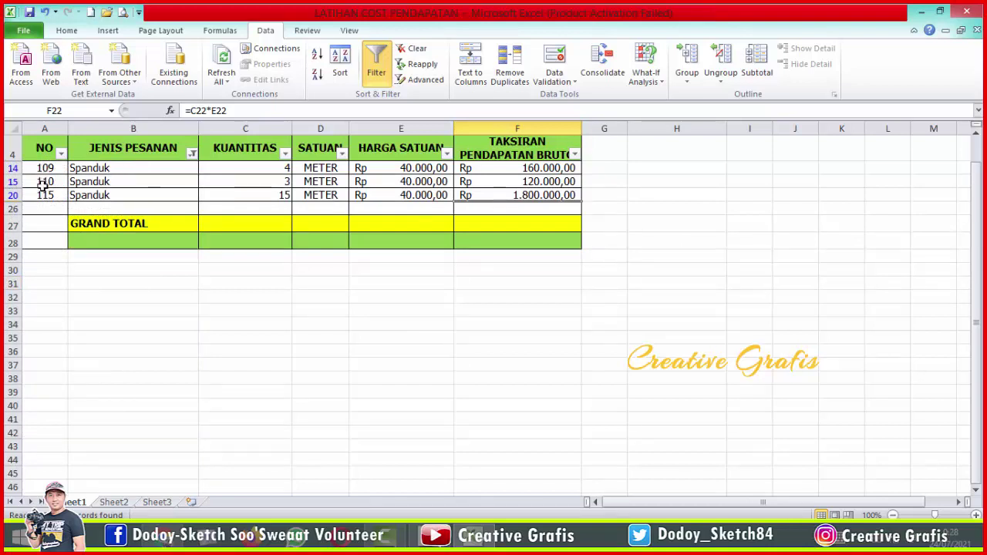
Add Fotografi and Cetak Stiker to the order types shown by the JENIS PESANAN filter.
click(191, 154)
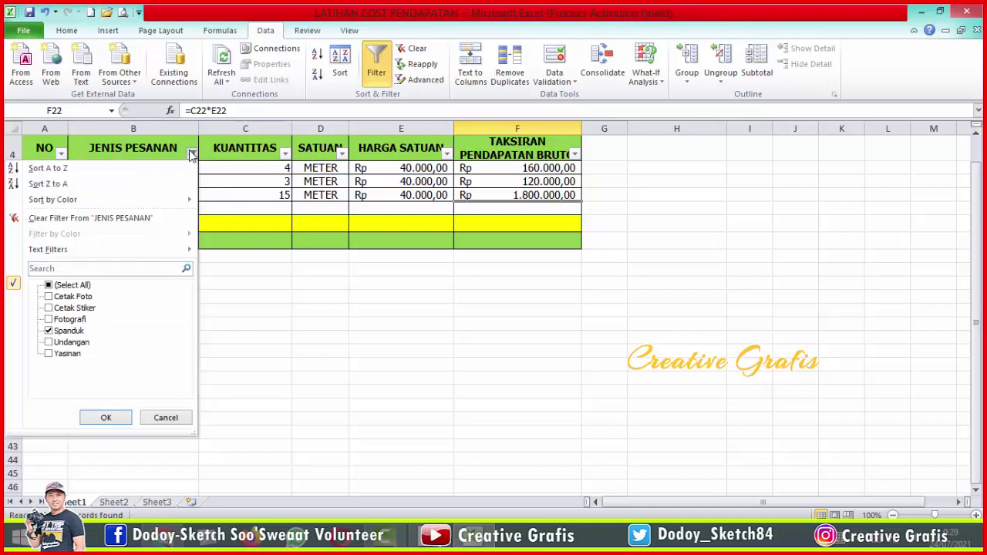
click(48, 320)
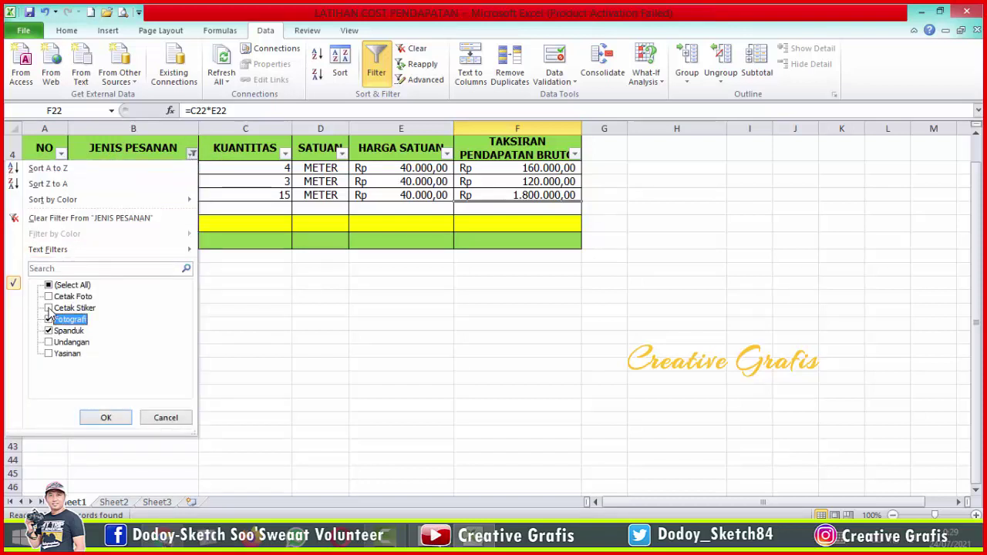
click(48, 309)
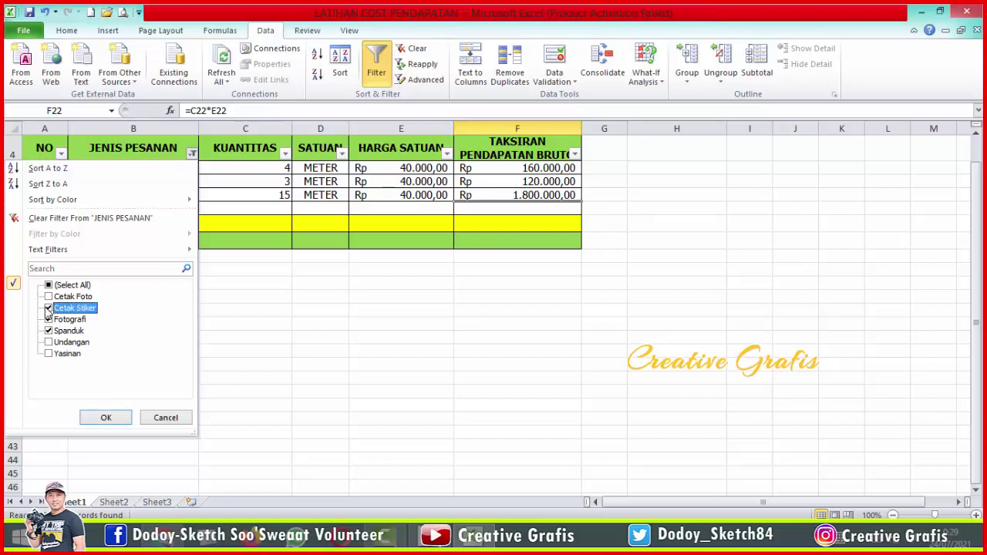
click(103, 417)
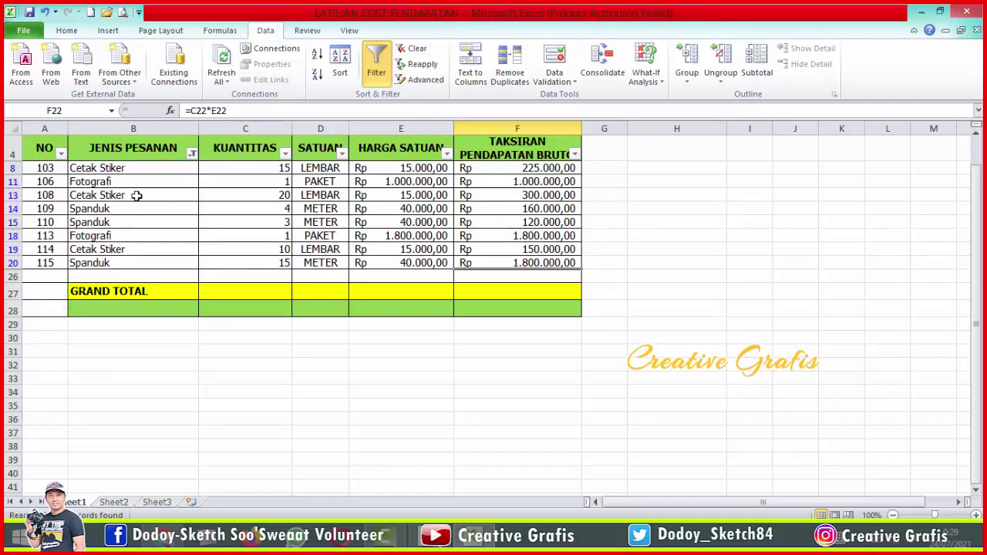
Try sorting the filtered orders by JENIS PESANAN from A to Z, and undo the sort.
click(192, 154)
click(192, 154)
click(192, 154)
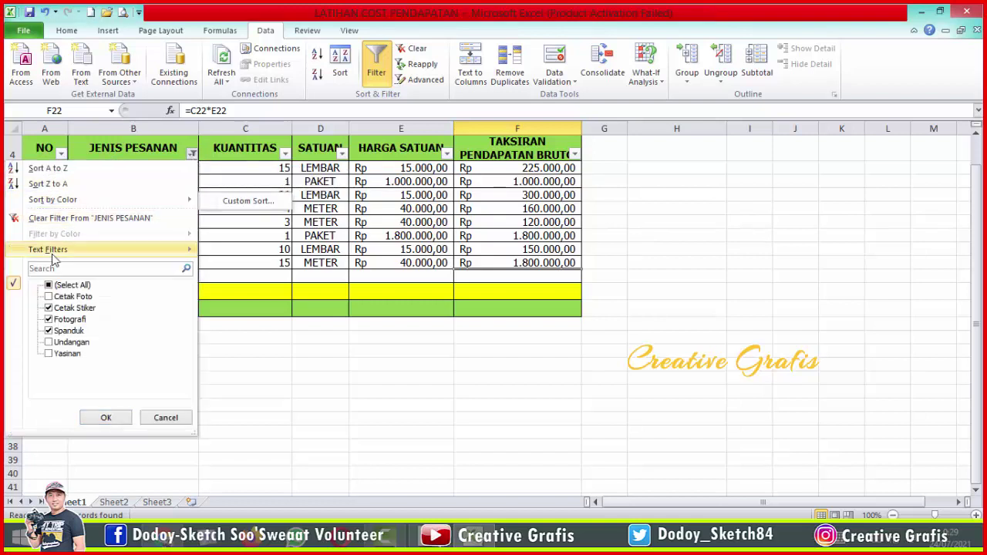
mouse_move(48, 253)
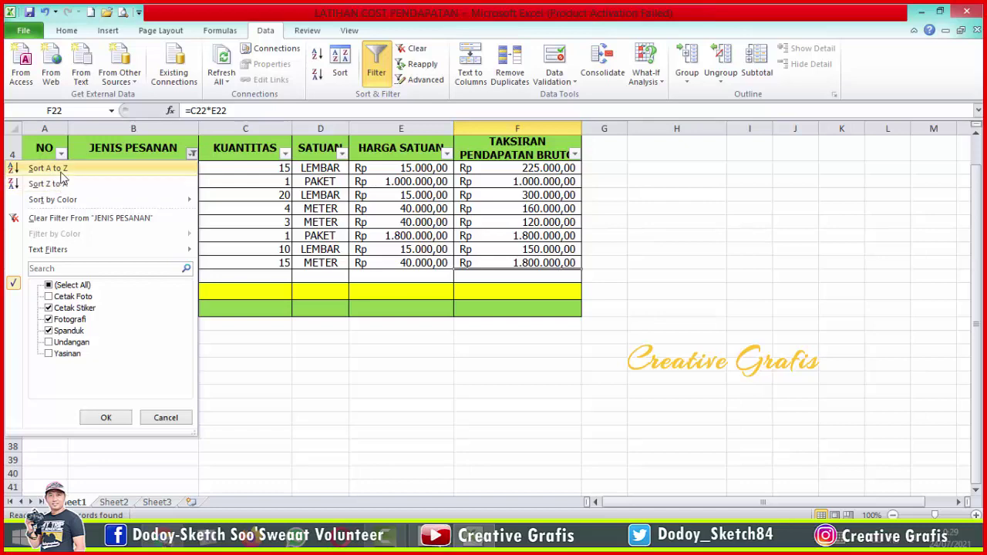
click(61, 173)
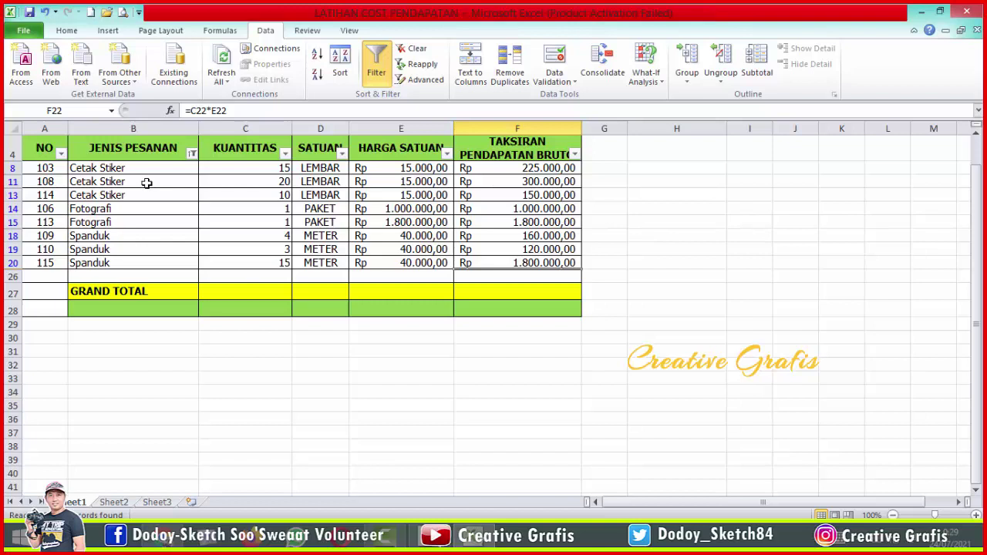
key(ctrl+z)
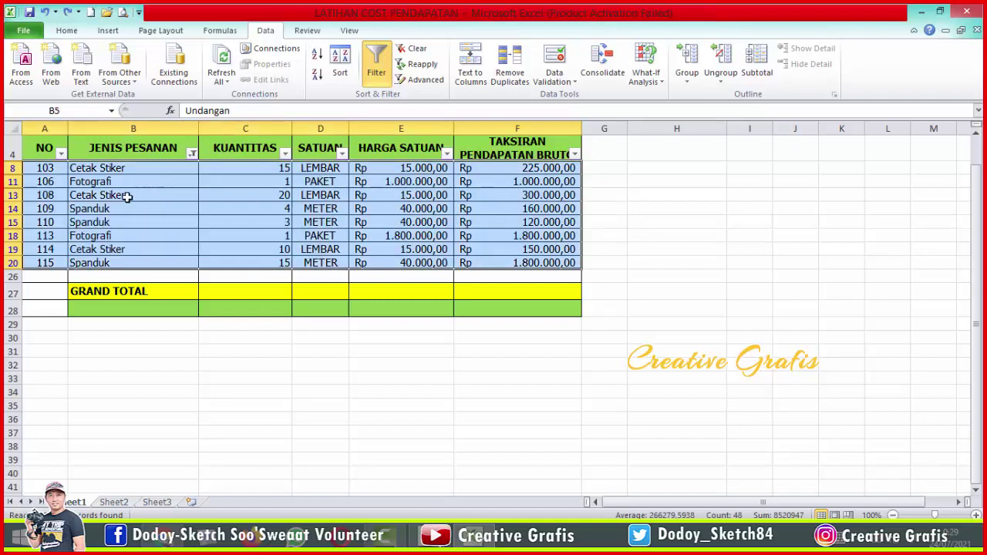
Reset the JENIS PESANAN filter to show all order types again.
click(192, 154)
click(49, 285)
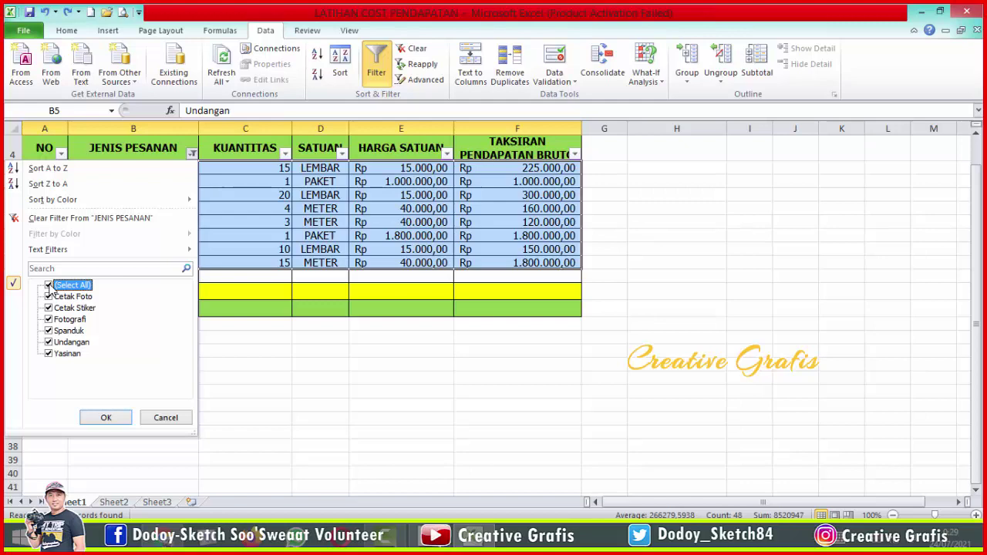
click(105, 417)
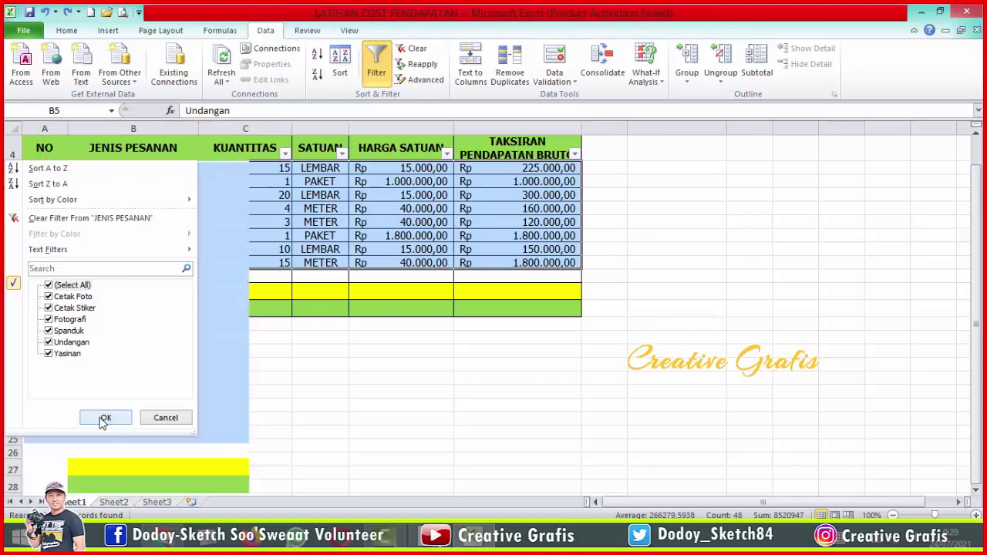
click(793, 345)
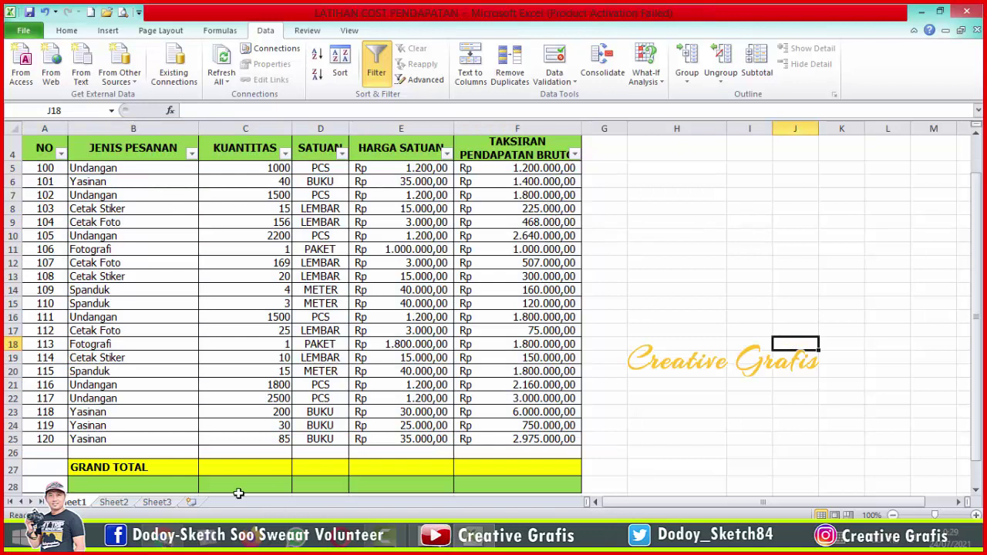
Enter the formula =SUM(F5:F25) in cell F28 to total the TAKSIRAN PENDAPATAN BRUTO column.
click(515, 463)
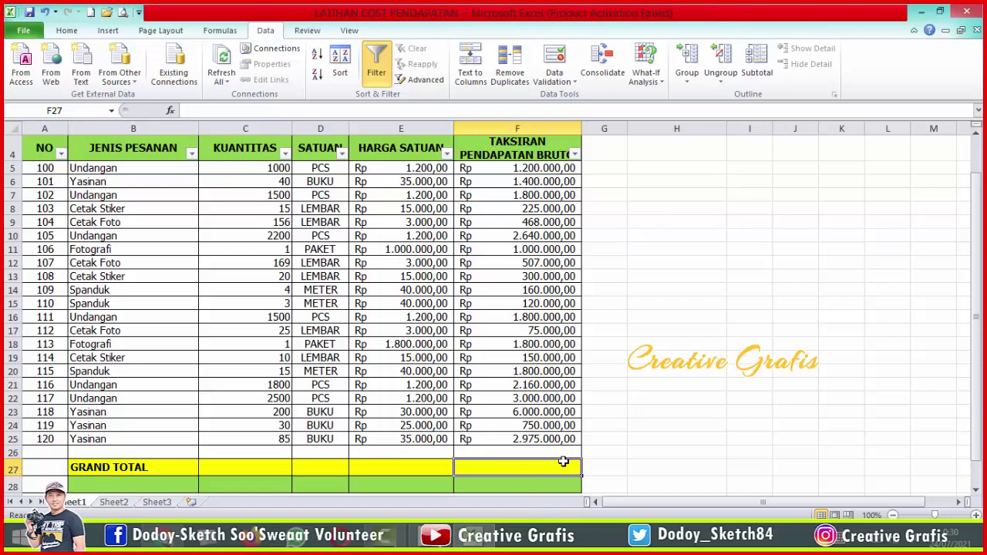
scroll(561, 460, down, 1)
click(504, 432)
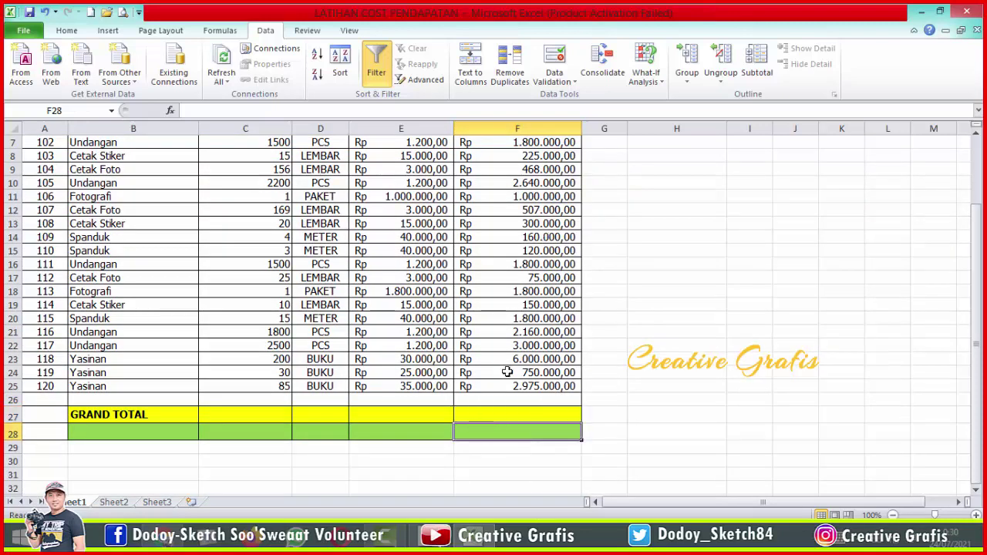
click(546, 417)
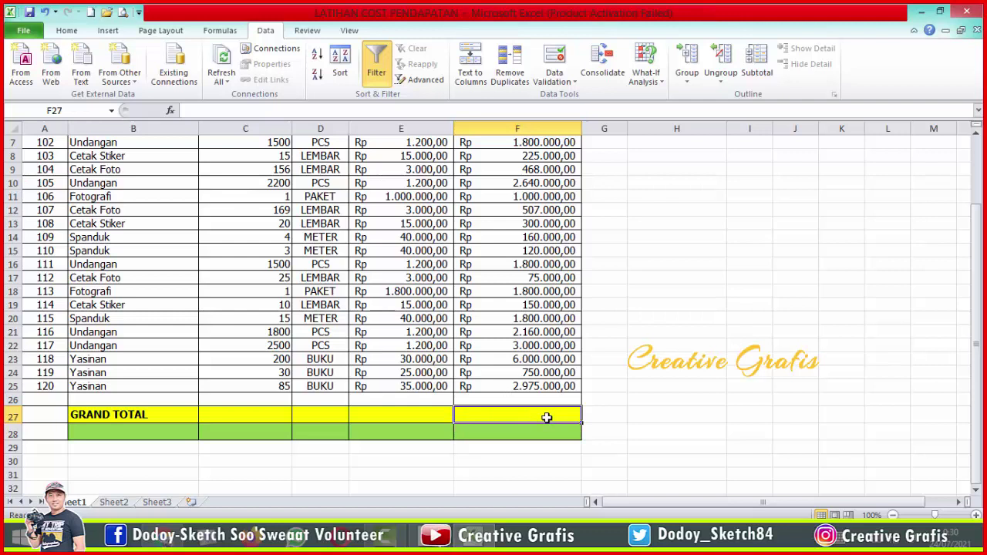
click(522, 435)
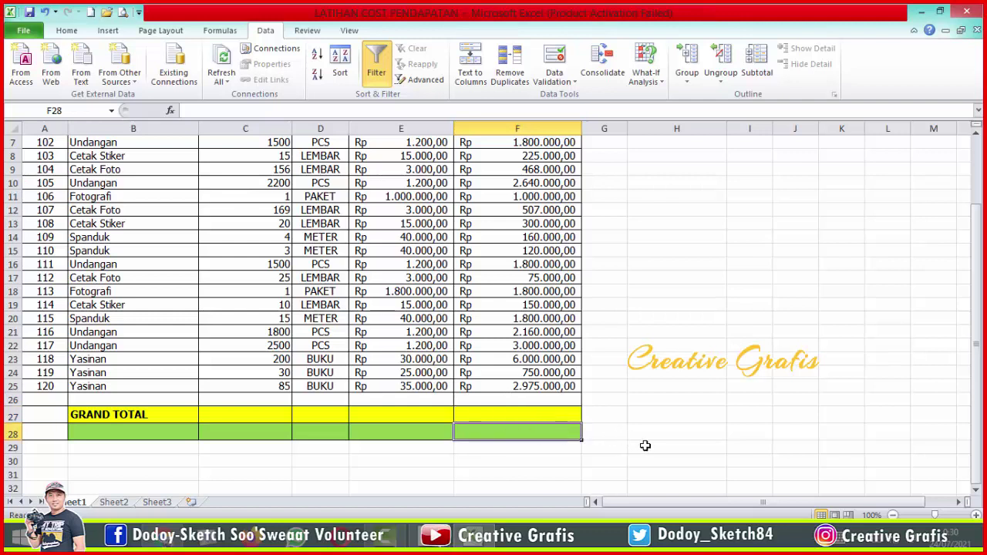
text(=)
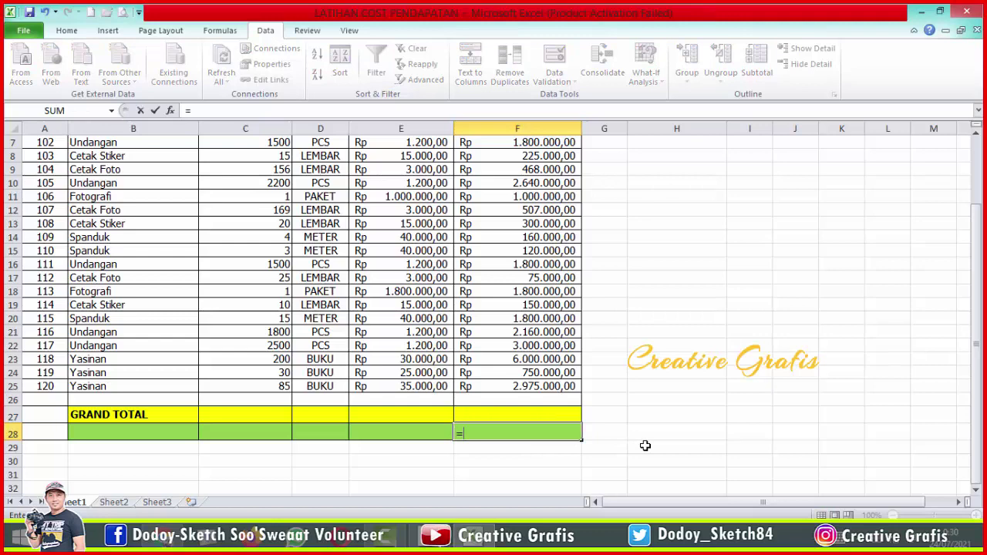
text(sum()
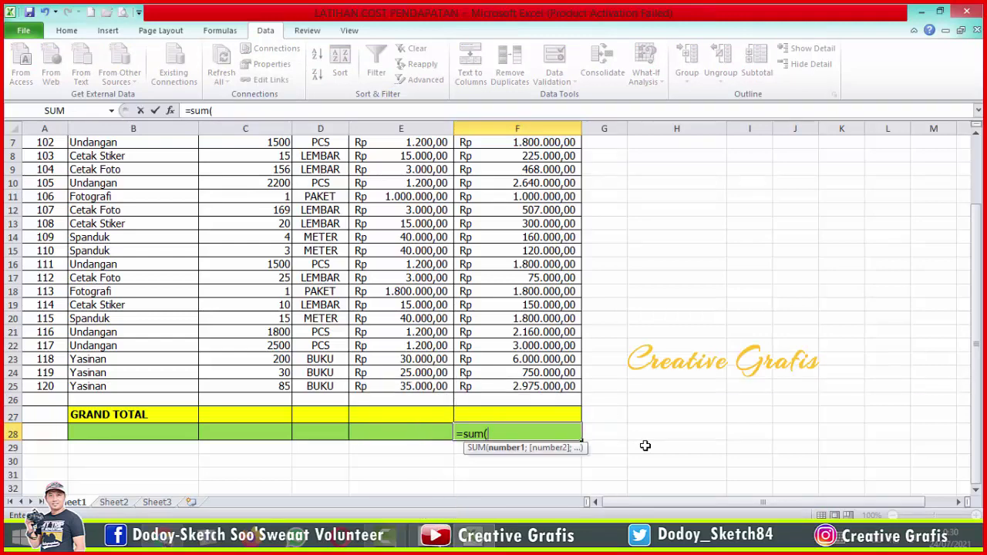
scroll(636, 421, up, 1)
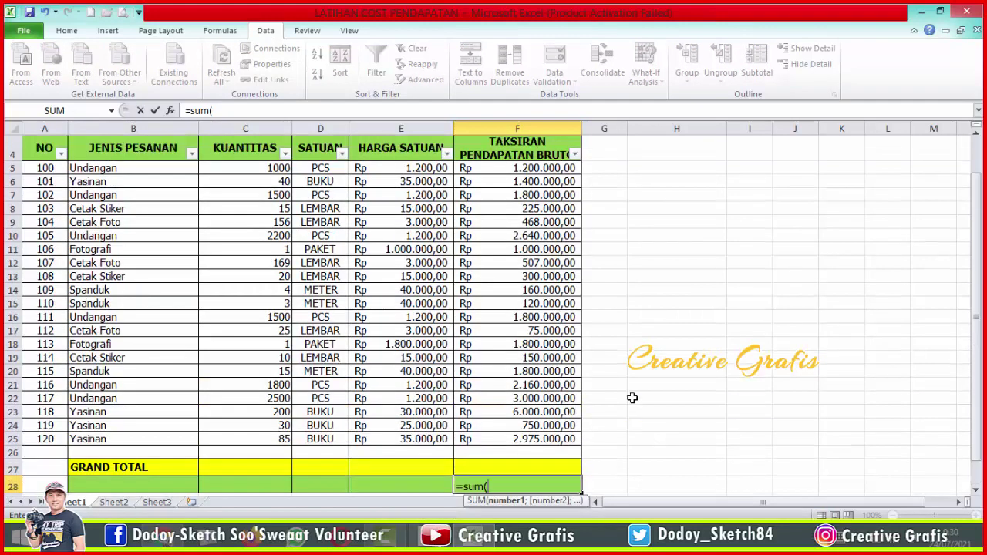
click(532, 168)
drag(532, 171, 516, 440)
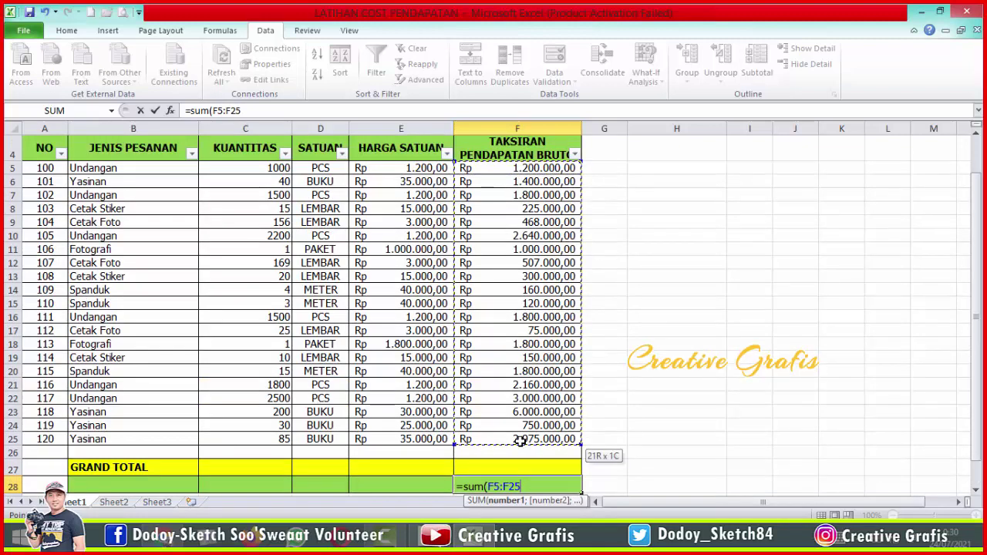
text())
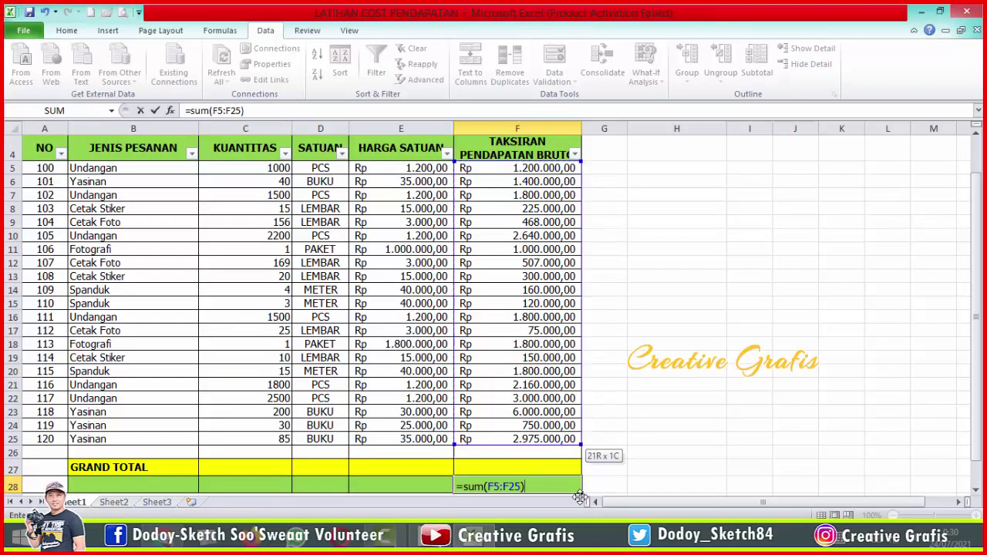
key(Return)
Make the grand total cells F27:F28 bold.
scroll(552, 472, up, 2)
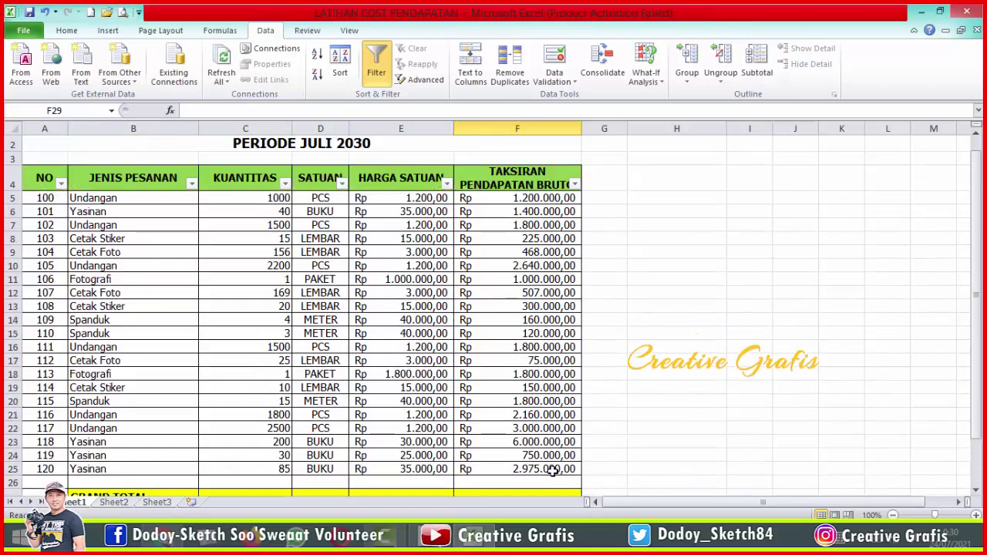
scroll(555, 470, down, 2)
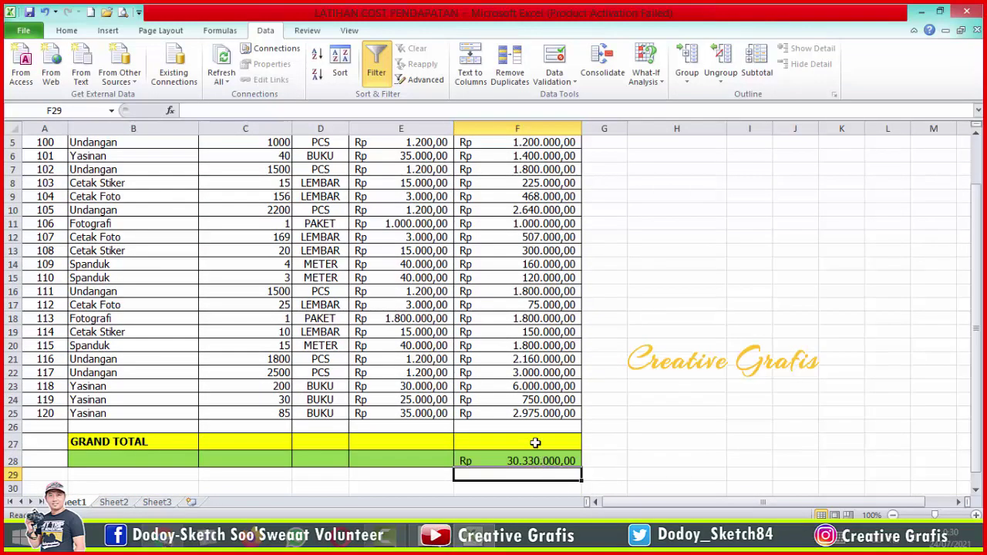
click(535, 443)
drag(536, 451, 530, 447)
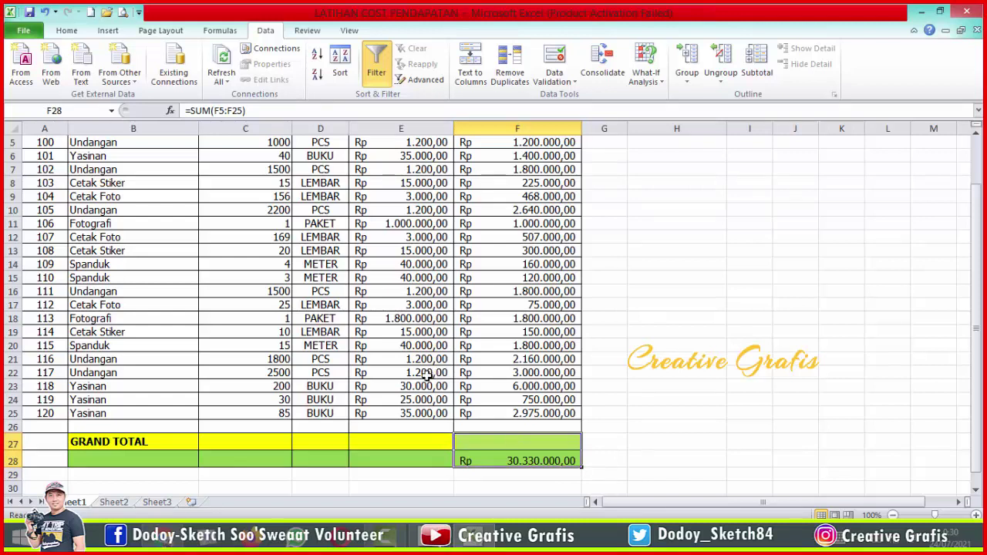
key(ctrl+b)
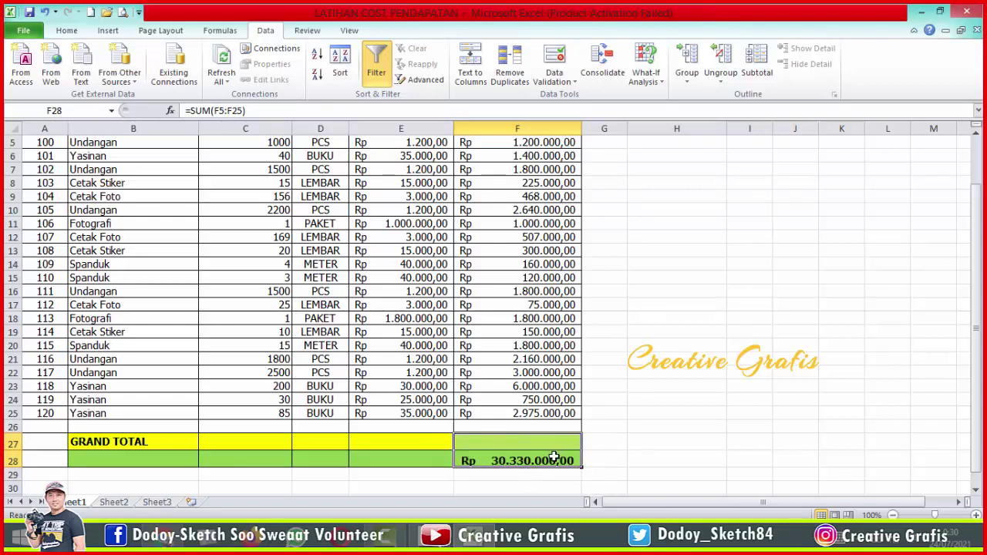
click(652, 441)
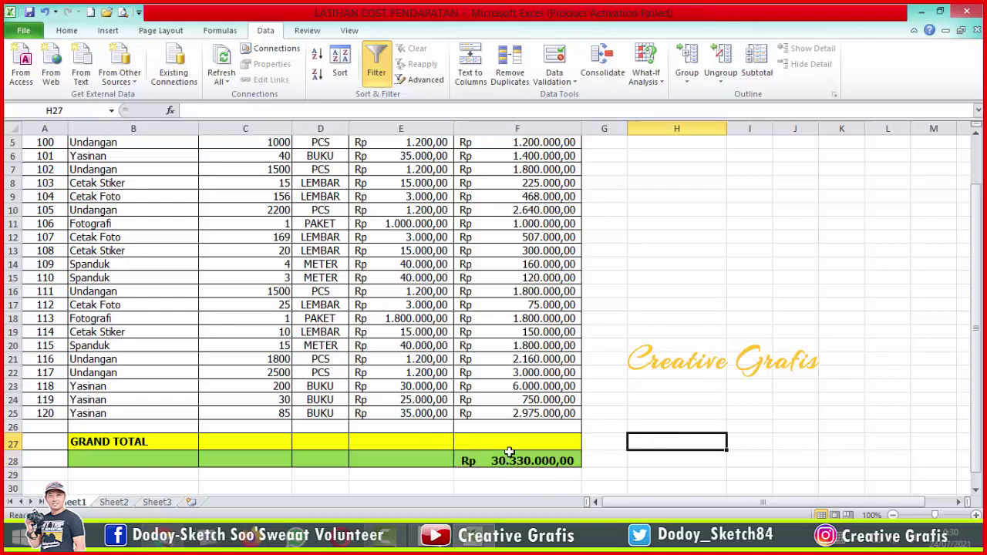
Insert an AutoSum formula in cell F27 of the GRAND TOTAL row.
double_click(537, 443)
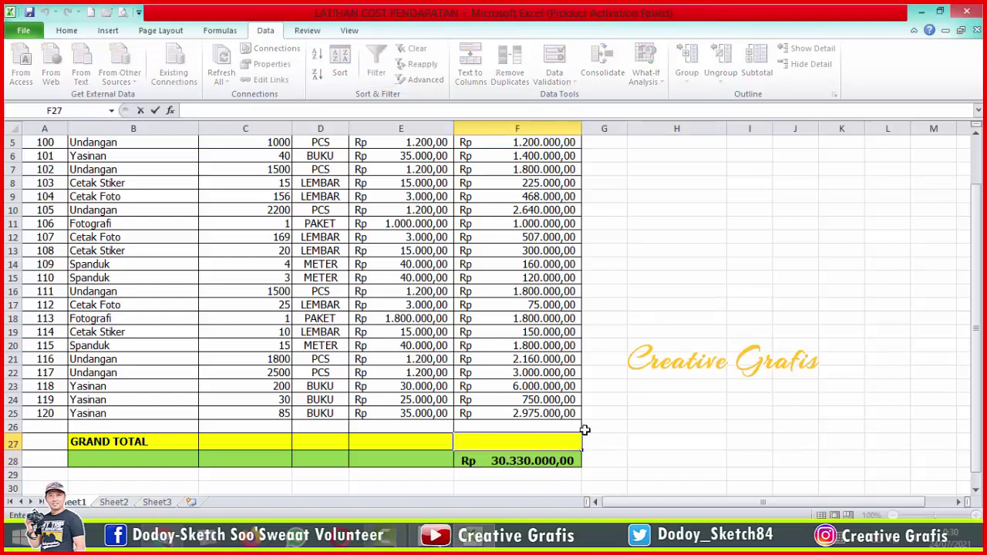
key(Escape)
scroll(501, 446, up, 2)
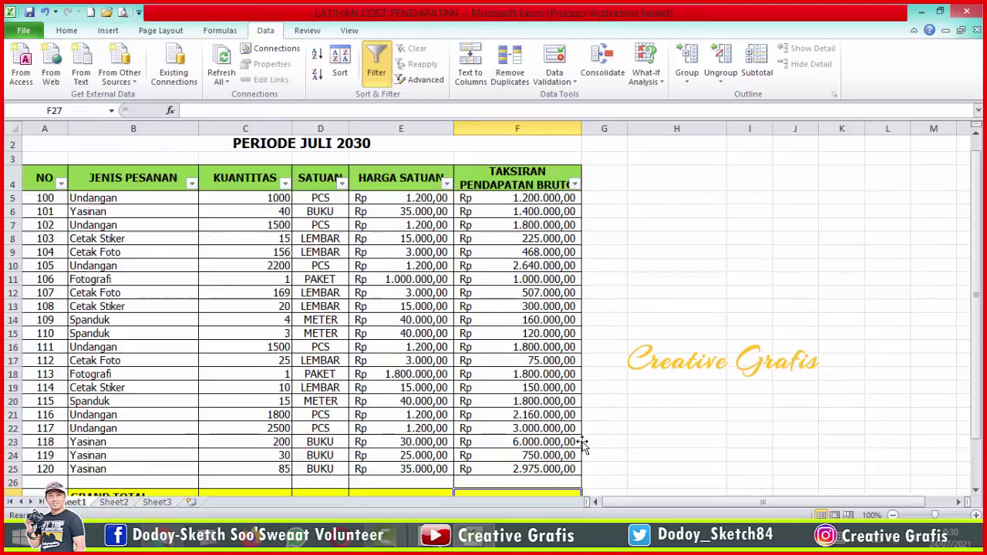
scroll(502, 478, down, 2)
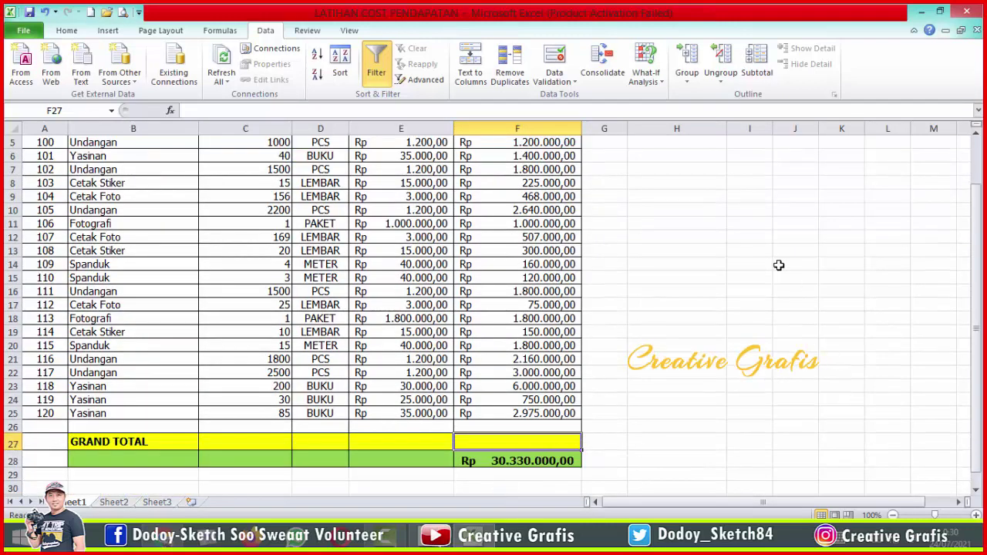
click(61, 33)
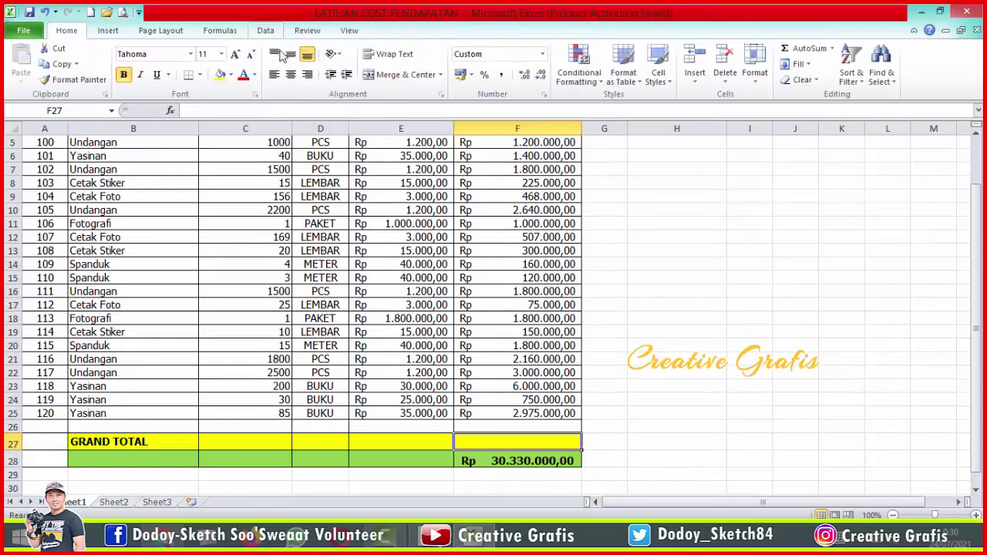
click(809, 55)
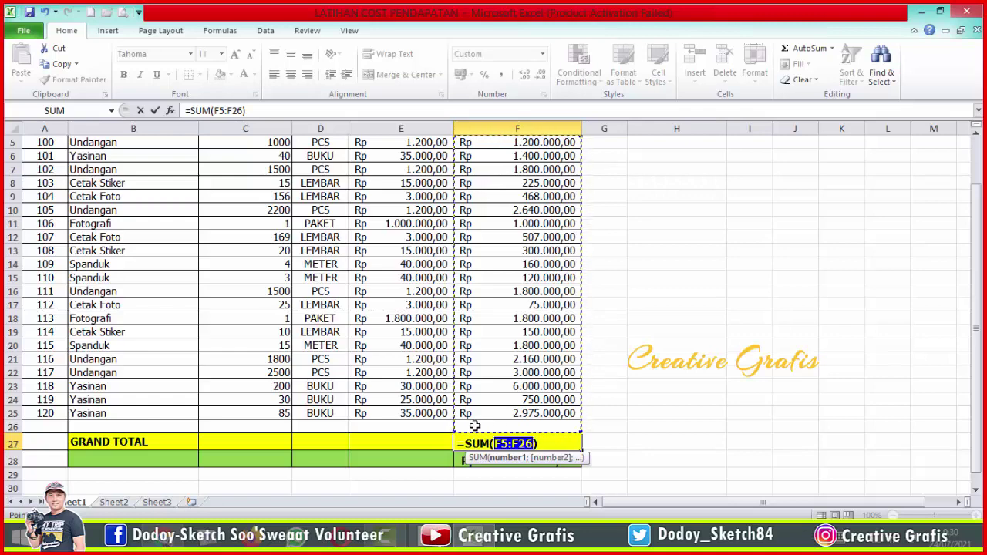
scroll(478, 417, up, 1)
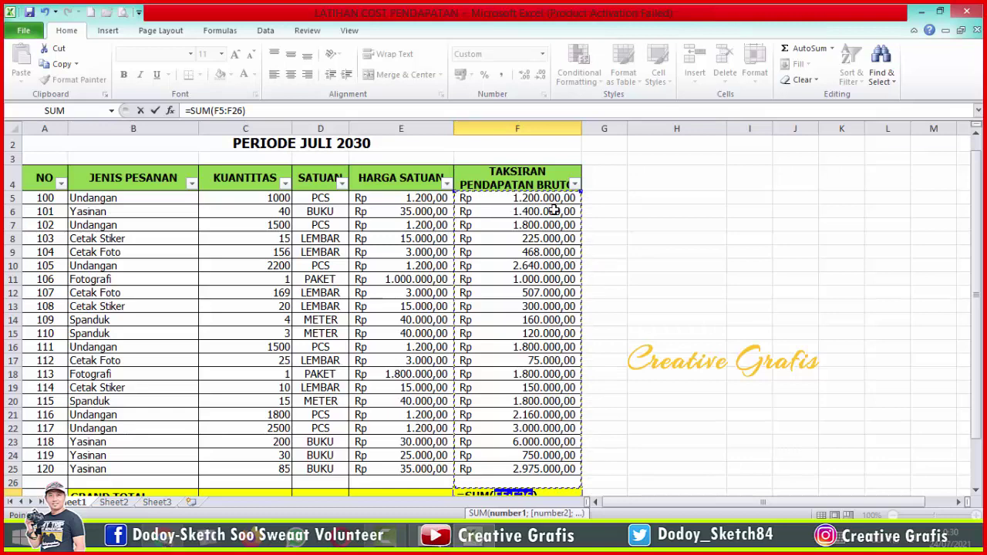
scroll(554, 211, down, 1)
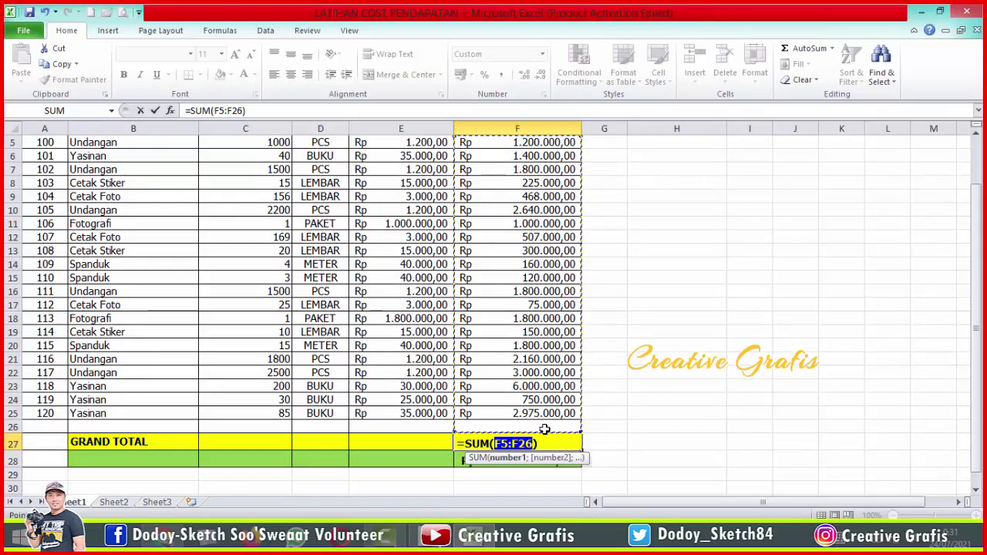
scroll(543, 428, up, 1)
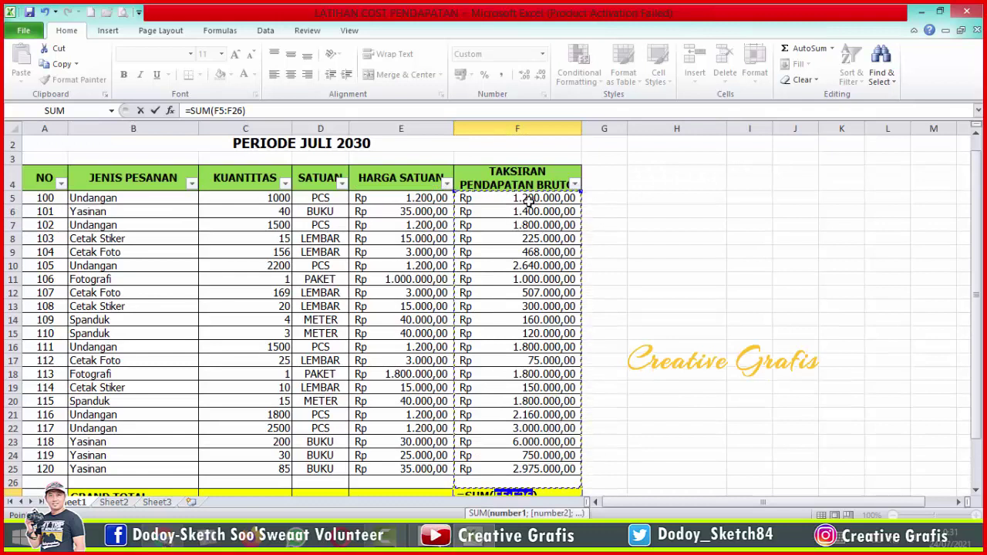
Set the sum range in F27 to F5:F25 and enter the formula.
drag(540, 197, 540, 327)
drag(603, 350, 603, 352)
key(shift+Down)
key(shift+Down)
key(shift+Down)
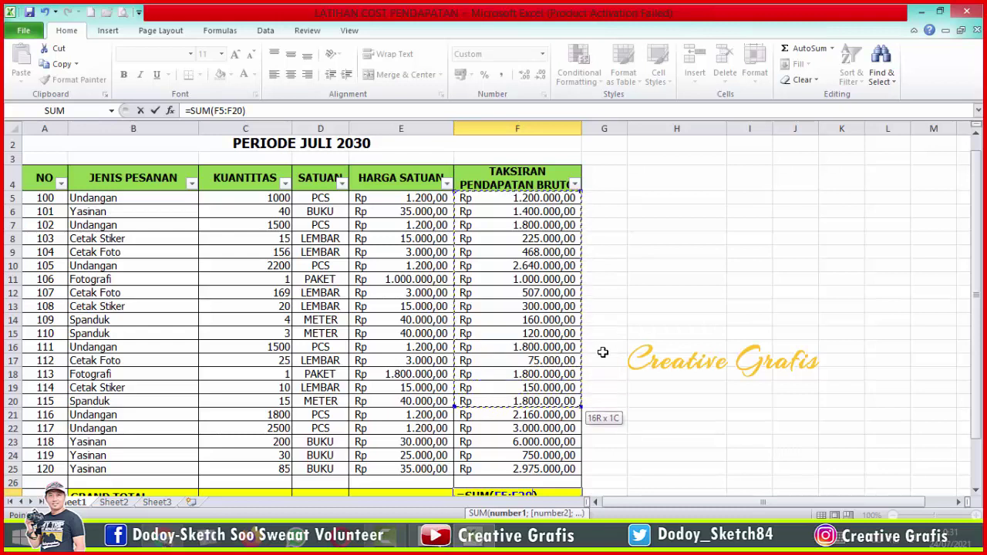
key(shift+Down)
key(shift+Down)
key(shift+Down)
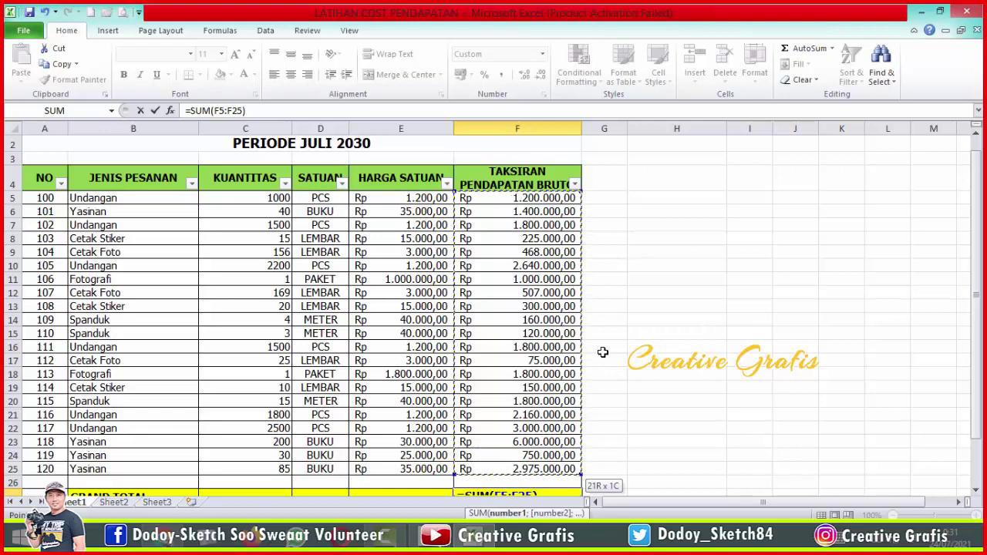
scroll(610, 357, down, 1)
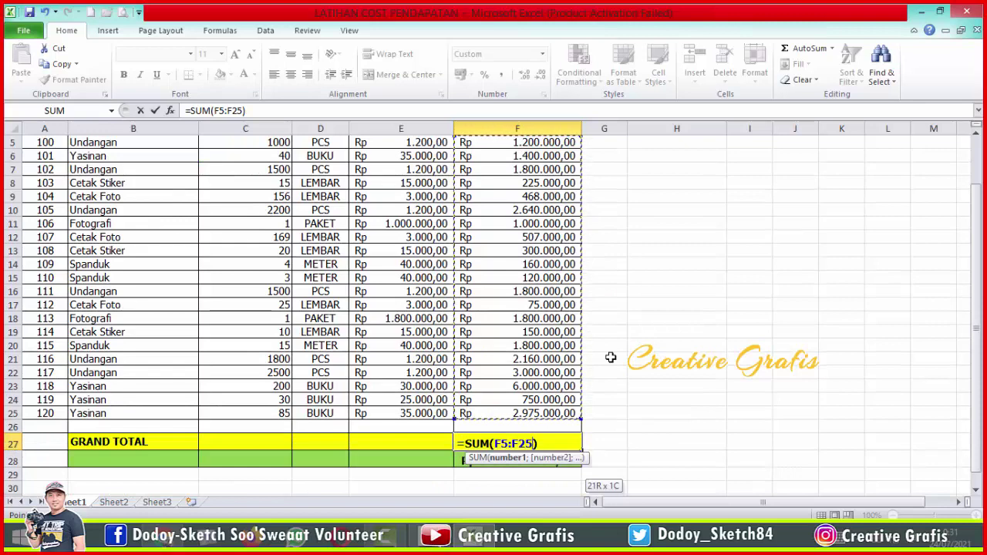
scroll(609, 357, up, 1)
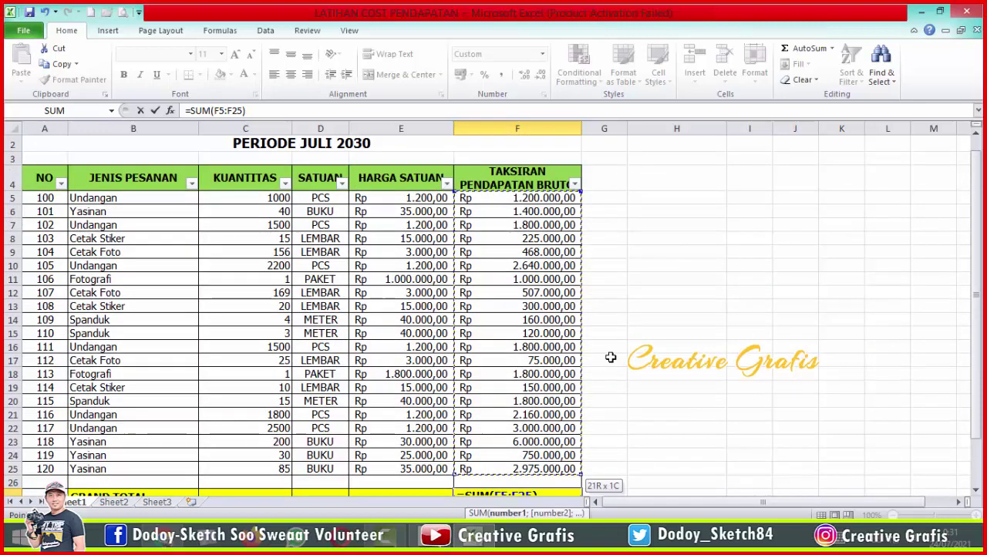
scroll(586, 396, down, 1)
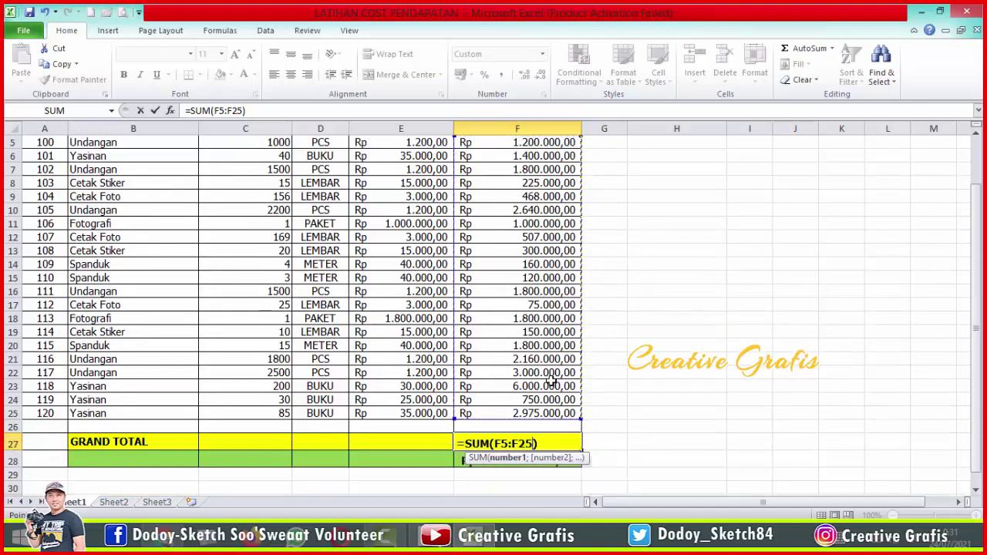
key(Return)
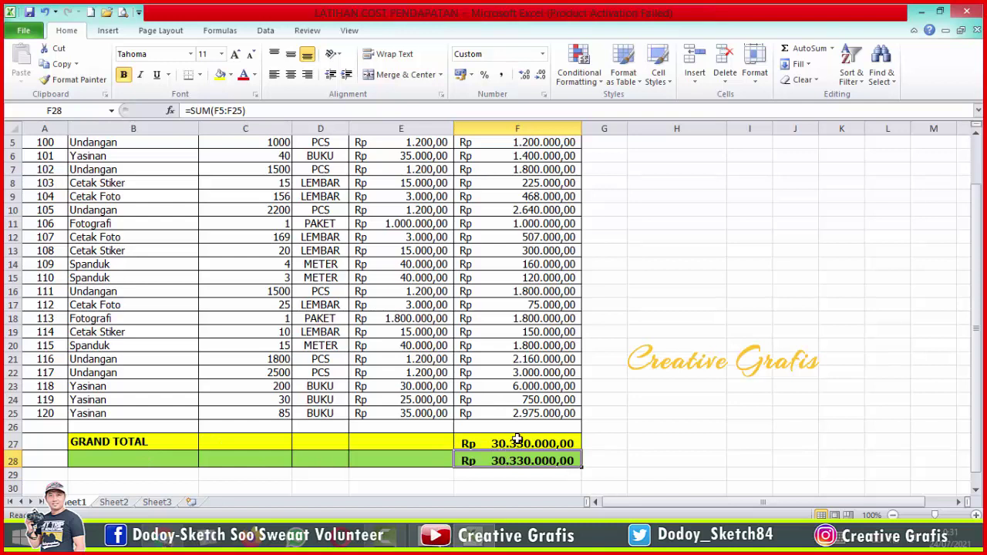
Align the totals in F27:F28 to the middle vertically and to the right horizontally.
drag(517, 442, 514, 457)
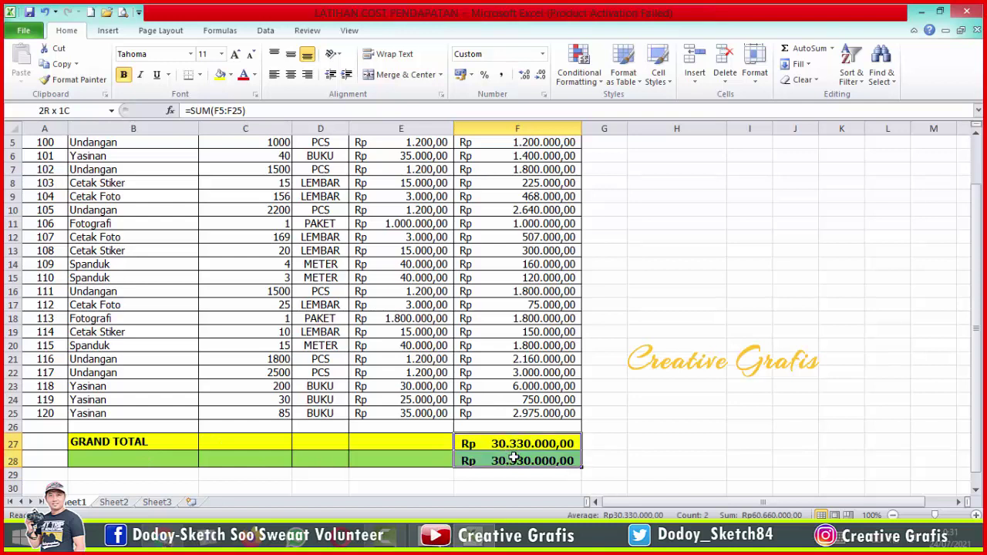
click(294, 75)
click(292, 55)
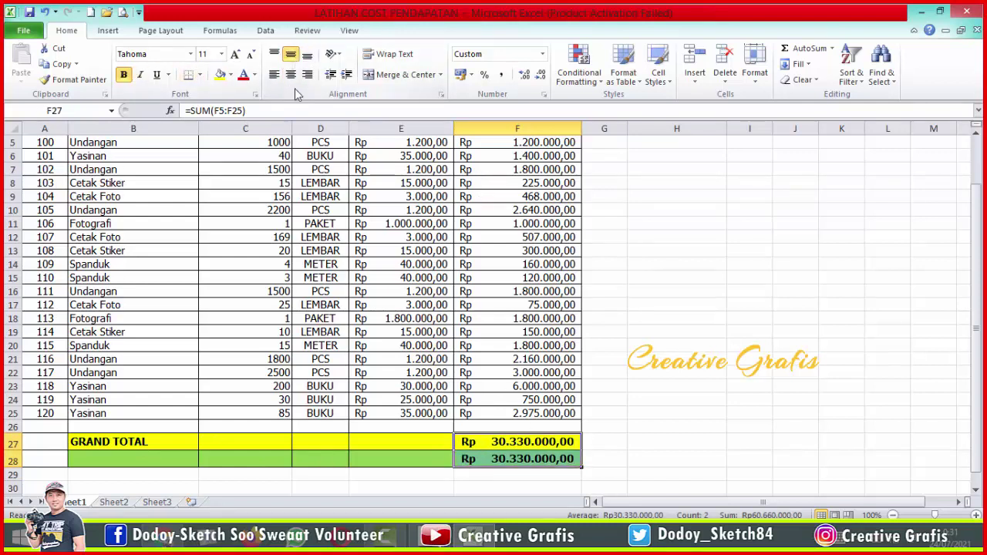
click(308, 77)
click(698, 335)
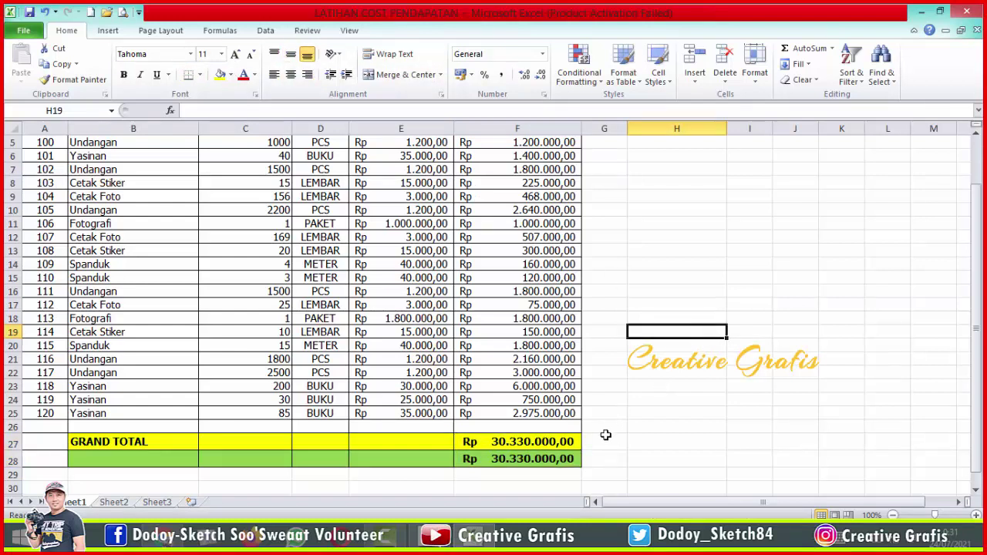
Delete the duplicate total from the green cell F28, keeping only the one in the GRAND TOTAL row.
click(529, 461)
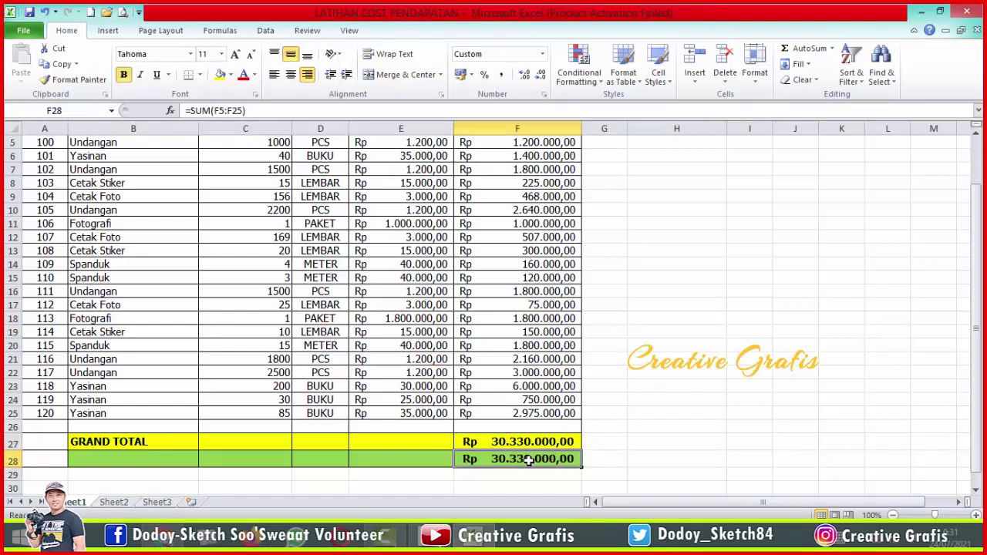
key(Delete)
click(644, 426)
scroll(644, 425, up, 2)
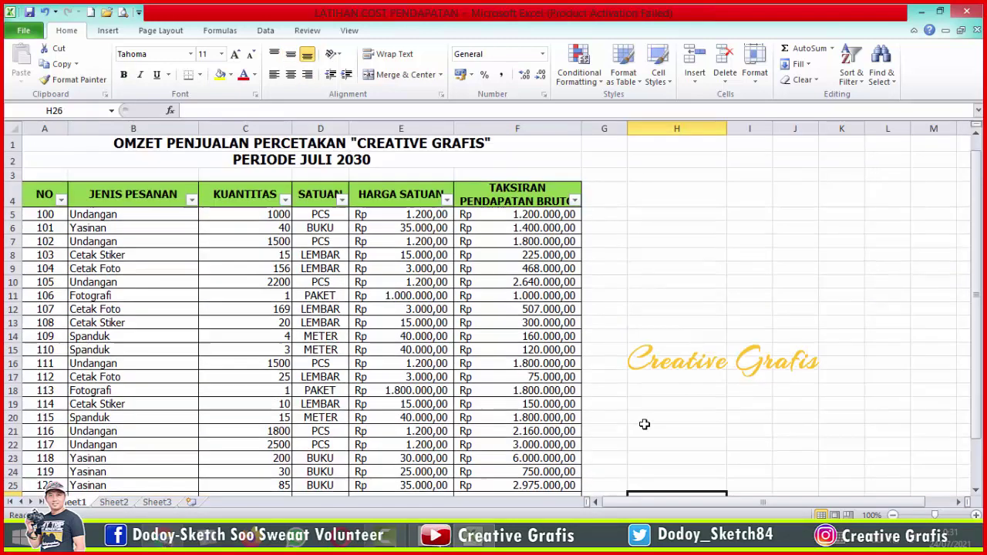
scroll(195, 179, down, 1)
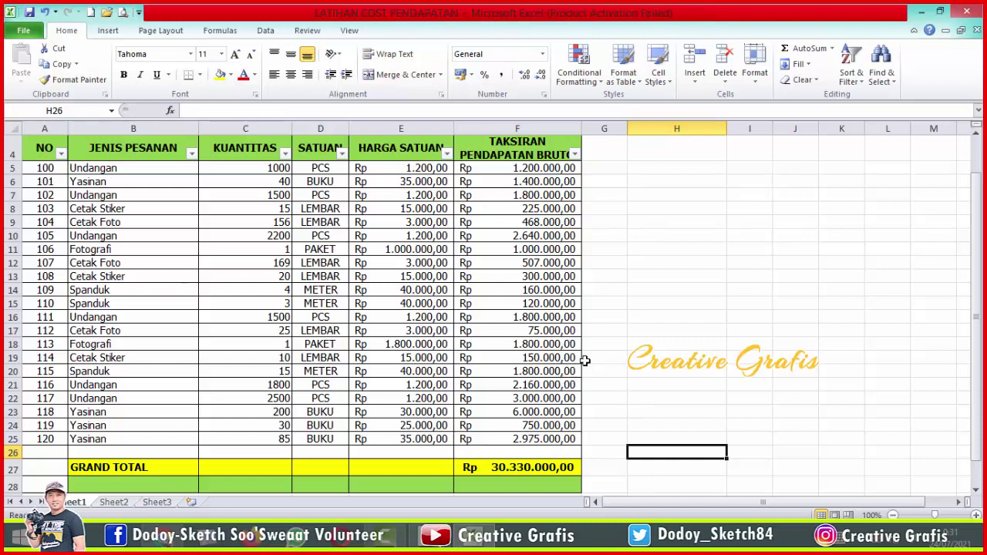
double_click(642, 348)
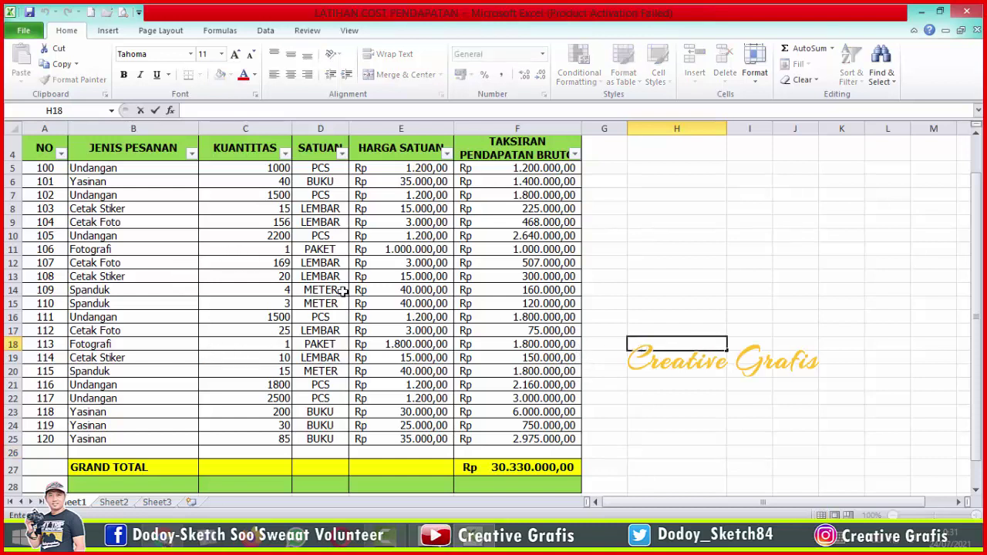
click(675, 316)
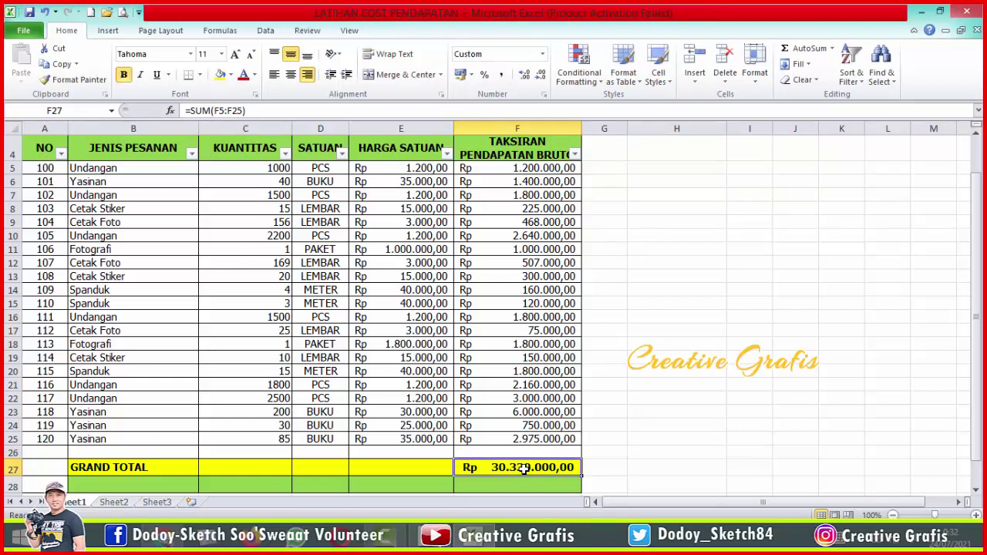
Filter the JENIS PESANAN column to show only Undangan orders.
click(191, 155)
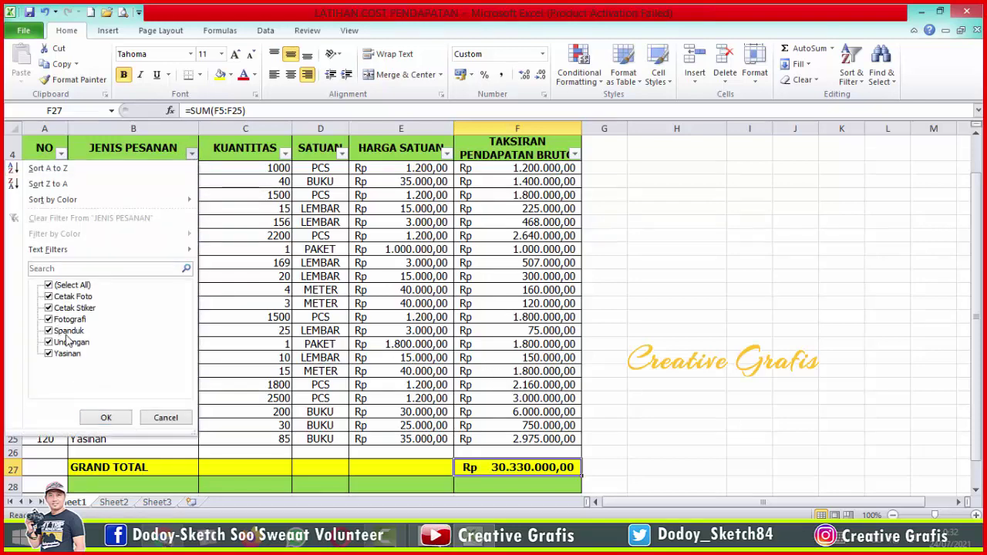
click(50, 286)
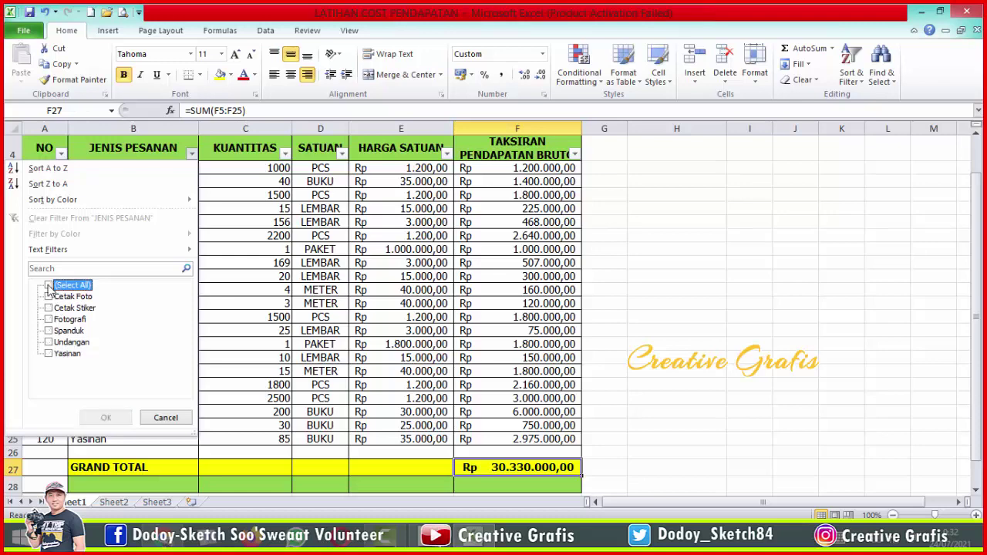
click(49, 343)
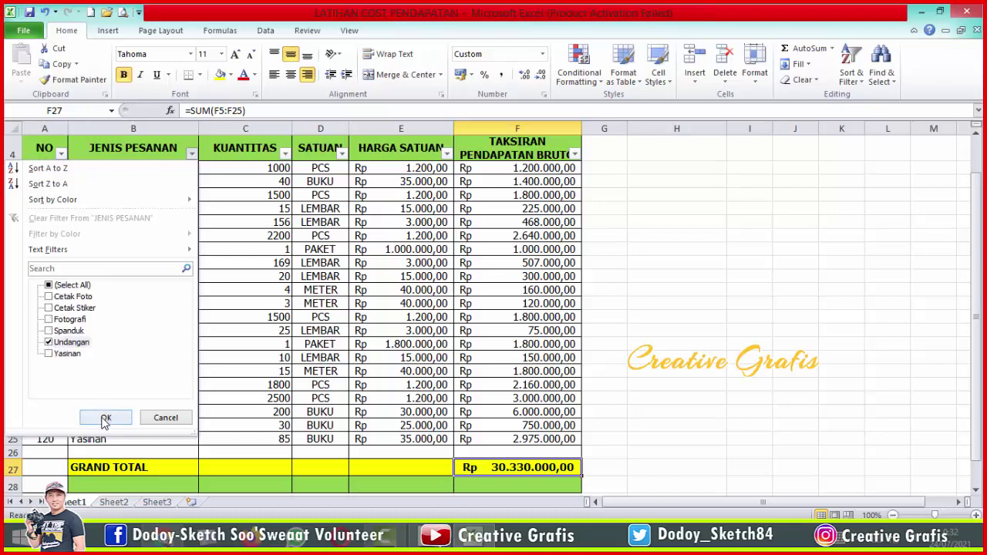
click(106, 418)
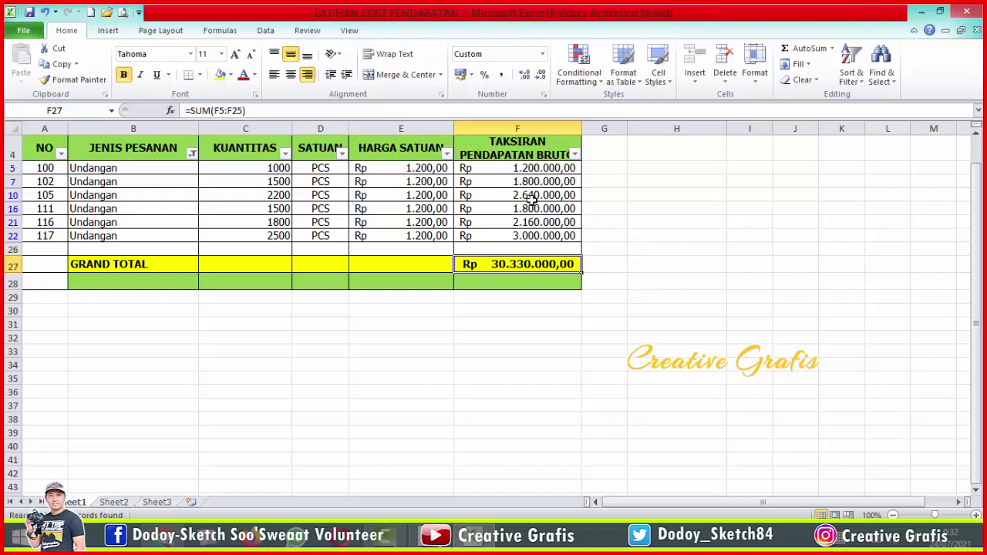
Enter the AutoSum formula =SUBTOTAL(9;F5:F22) in F28 to total the filtered Undangan income.
click(519, 286)
click(808, 48)
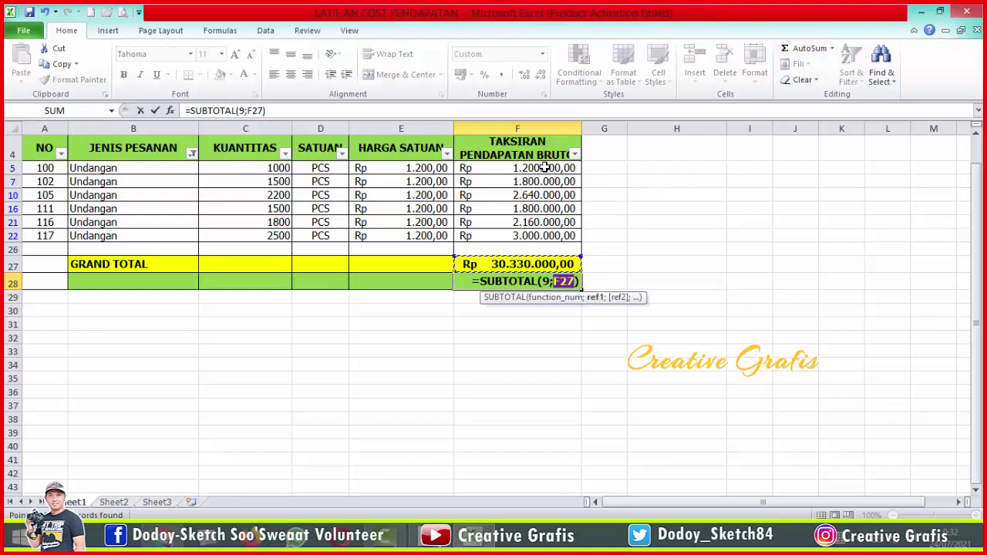
drag(545, 167, 535, 235)
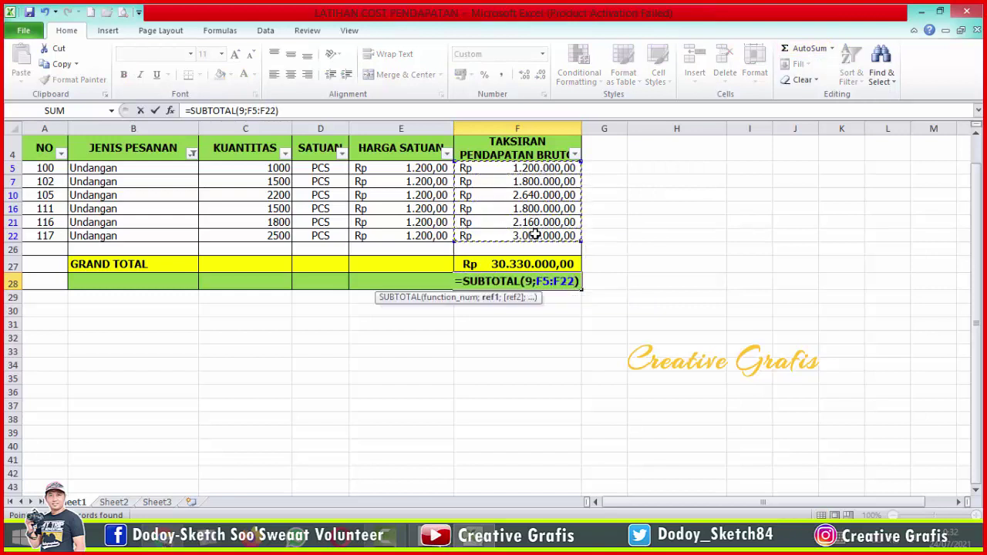
key(Return)
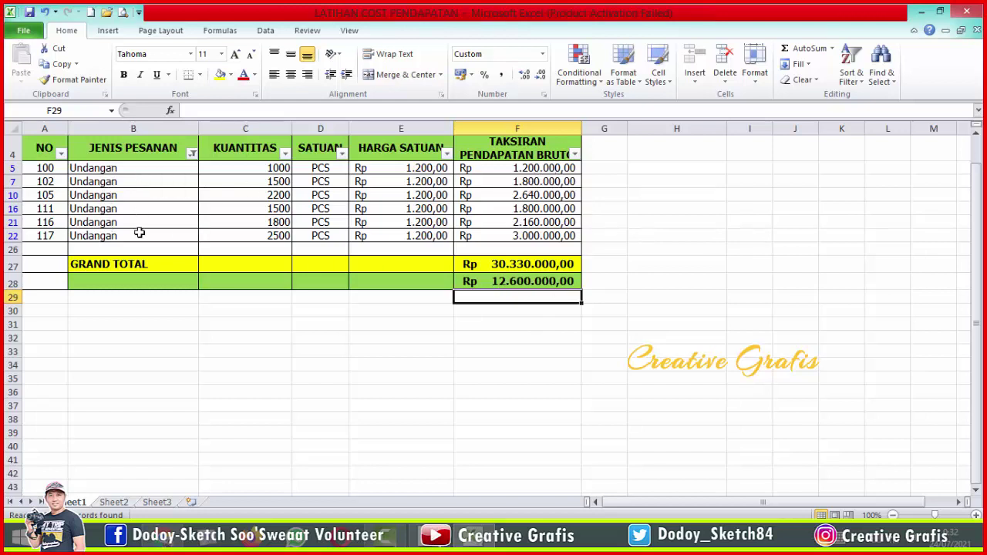
Try filtering the JENIS PESANAN column to show only Yasinan orders, and undo the filter change.
scroll(540, 168, up, 1)
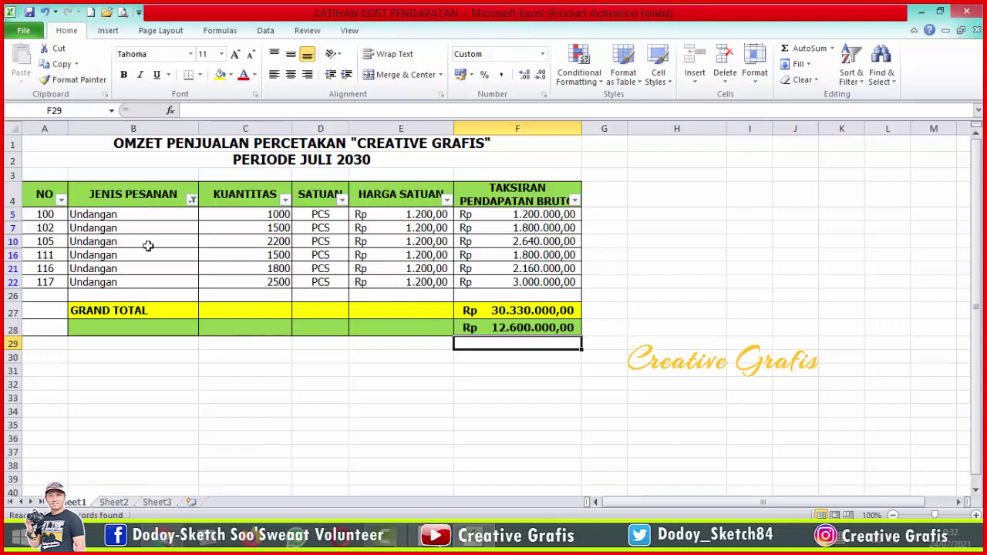
click(192, 201)
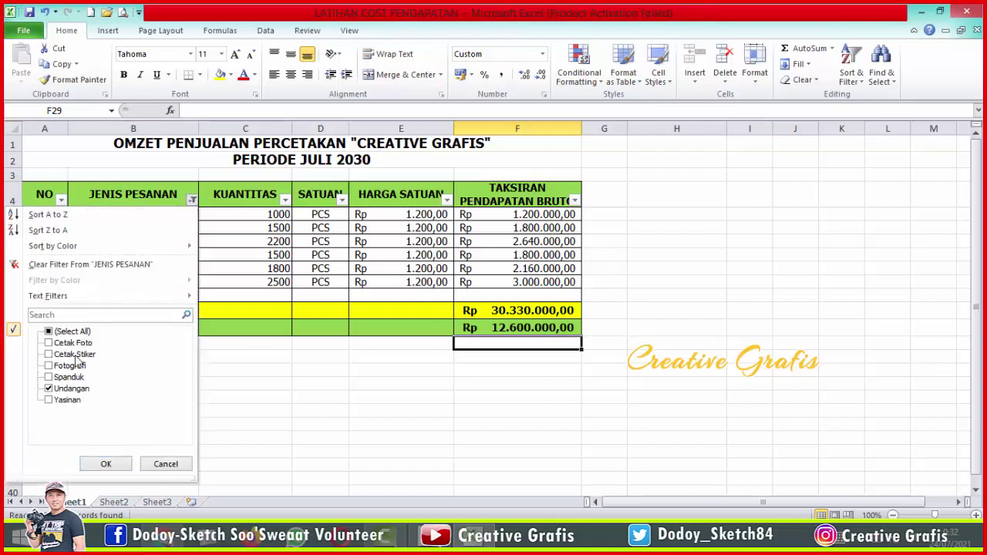
click(48, 390)
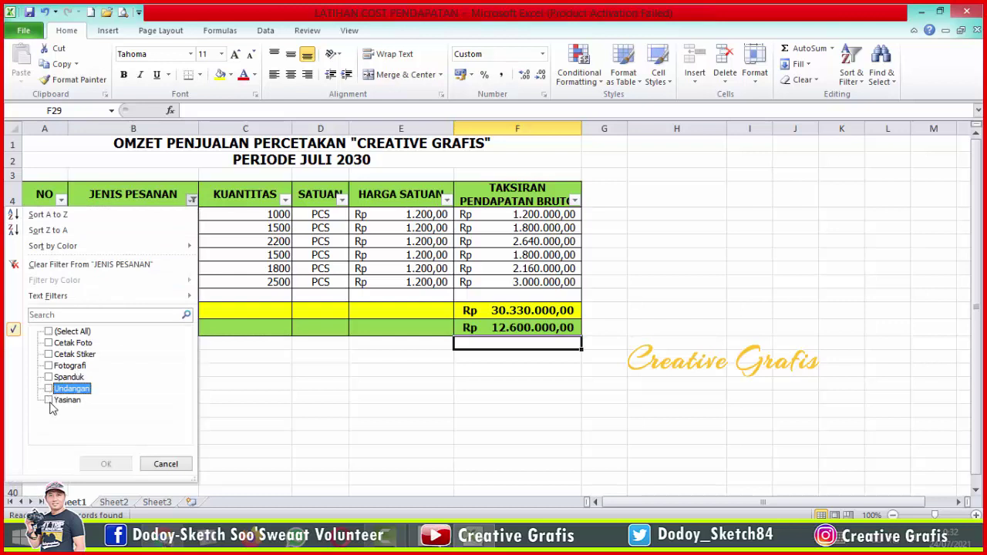
click(49, 400)
click(106, 466)
click(105, 466)
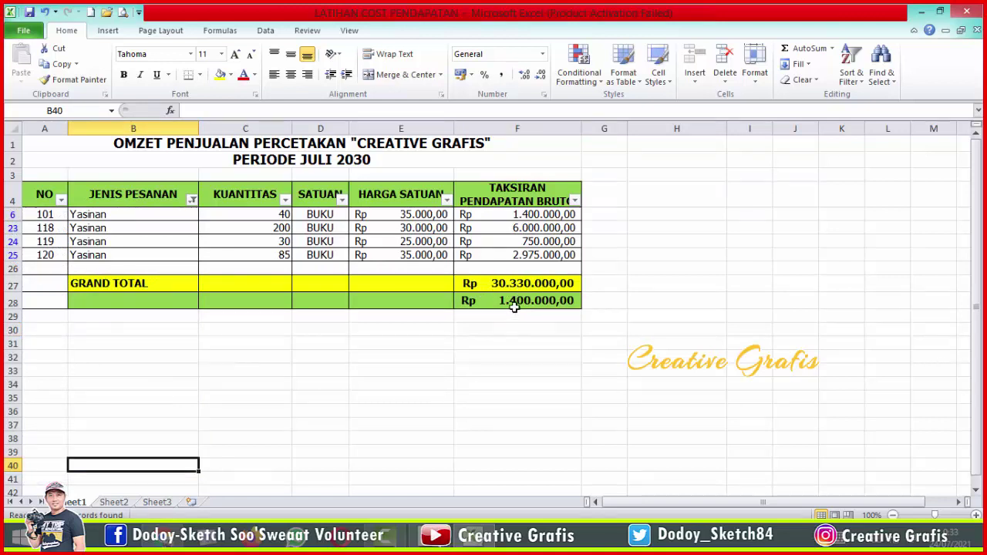
click(514, 305)
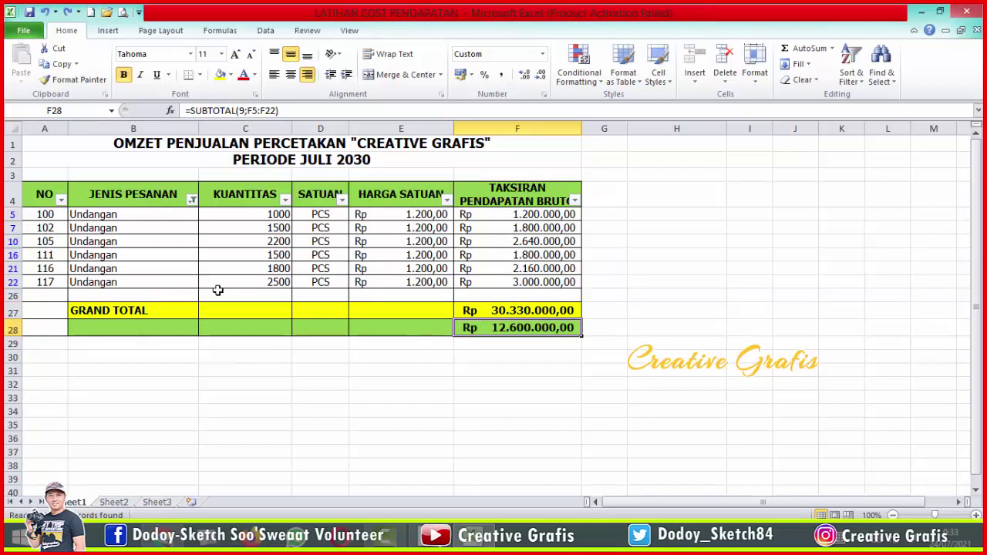
Filter the JENIS PESANAN column to show only Yasinan orders instead of Undangan.
click(192, 200)
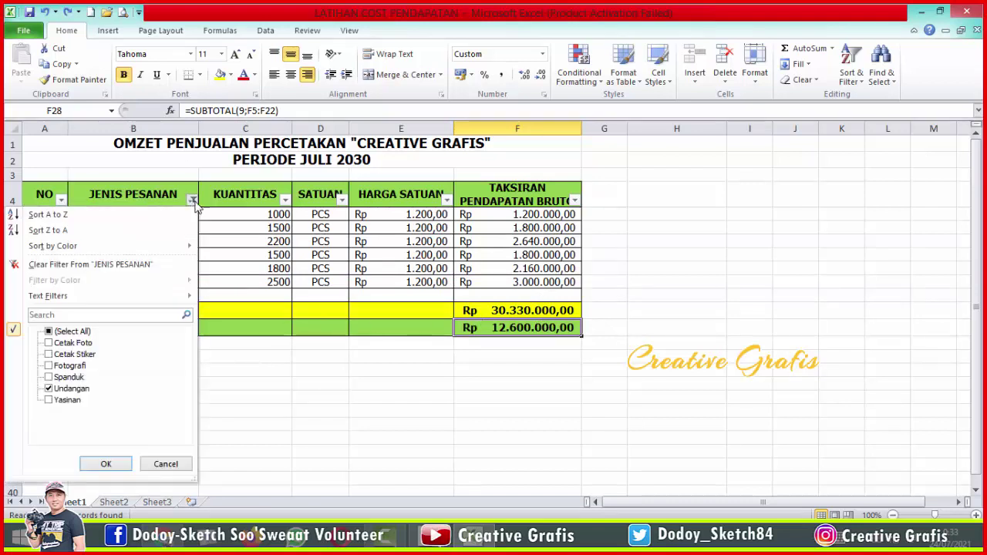
click(51, 400)
click(51, 388)
click(103, 463)
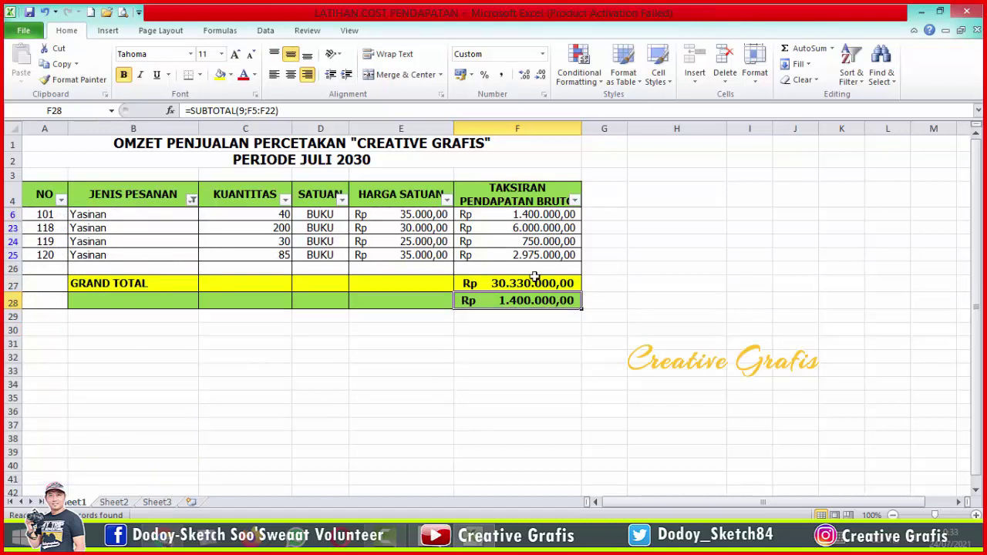
Replace the formula in F28 with an AutoSum subtotal over the visible Yasinan incomes, F6 to F25.
click(803, 48)
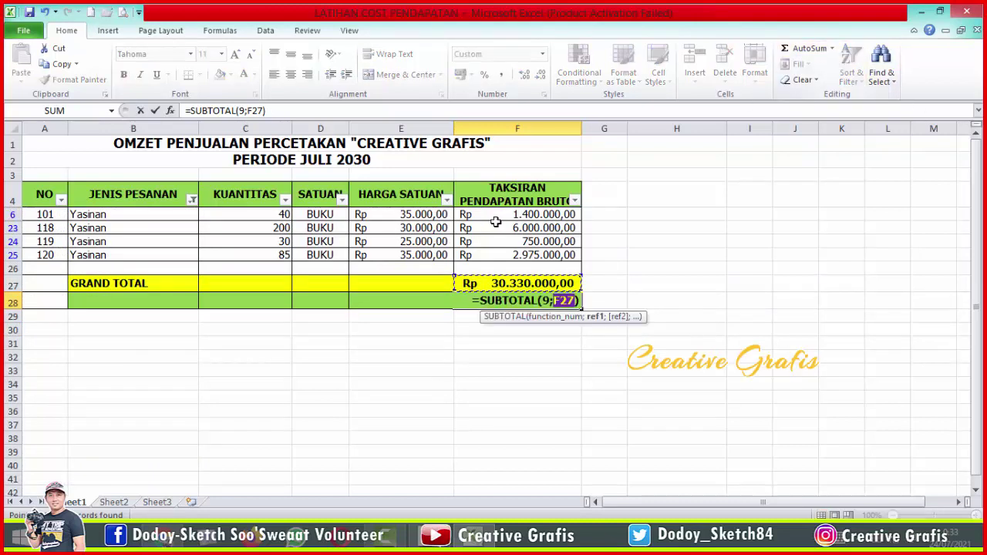
drag(524, 215, 526, 255)
key(Return)
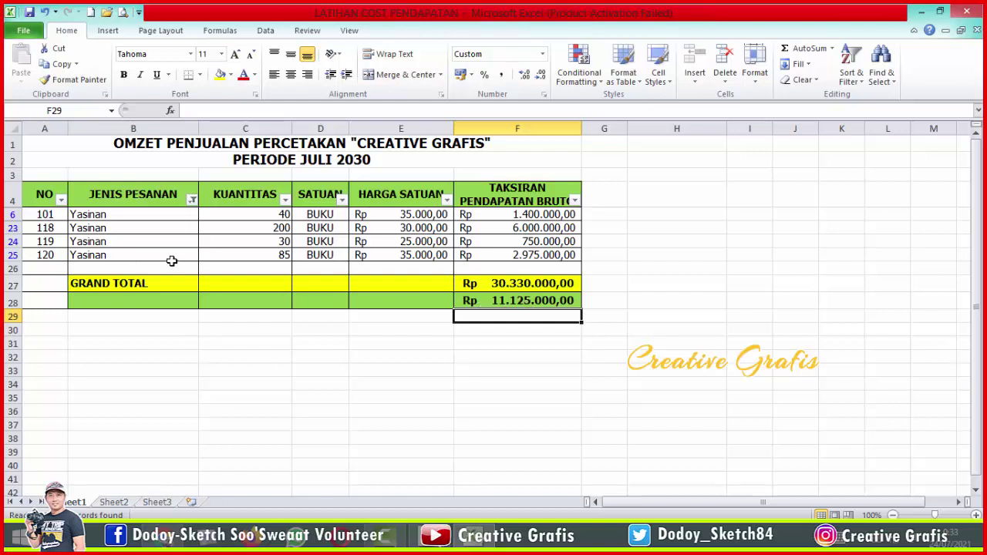
Reset the JENIS PESANAN filter to show all order types.
click(191, 199)
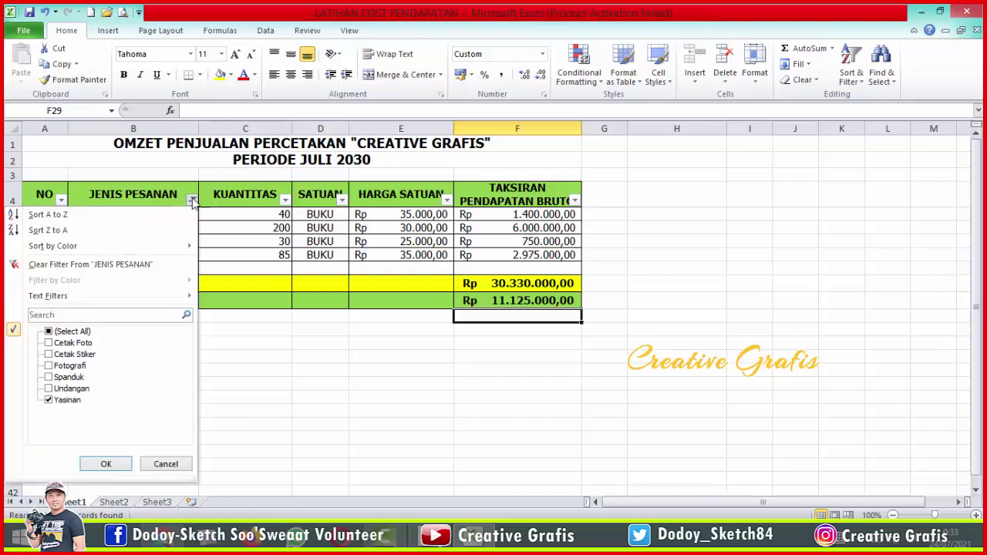
click(49, 332)
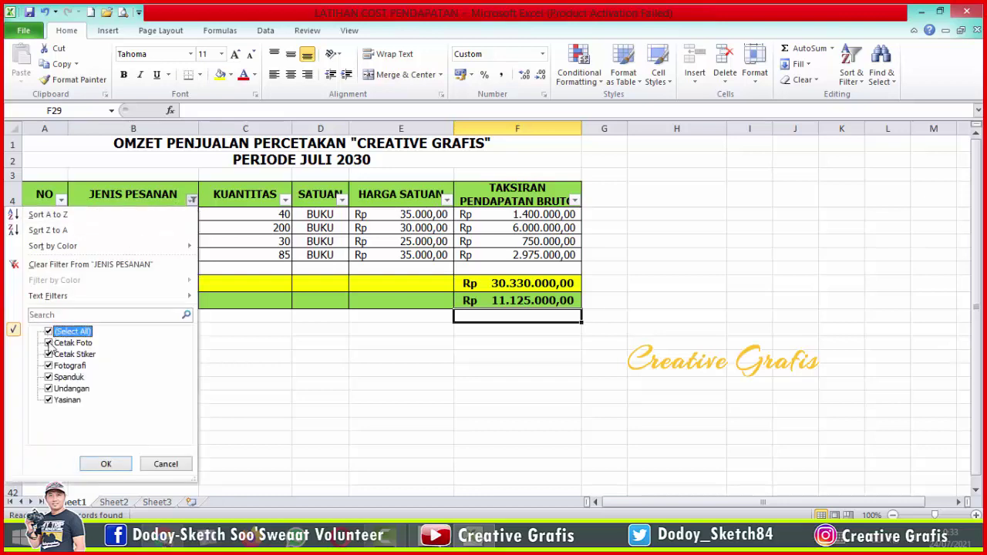
click(102, 463)
Delete the subtotal formula from the green cell F28.
scroll(555, 431, down, 6)
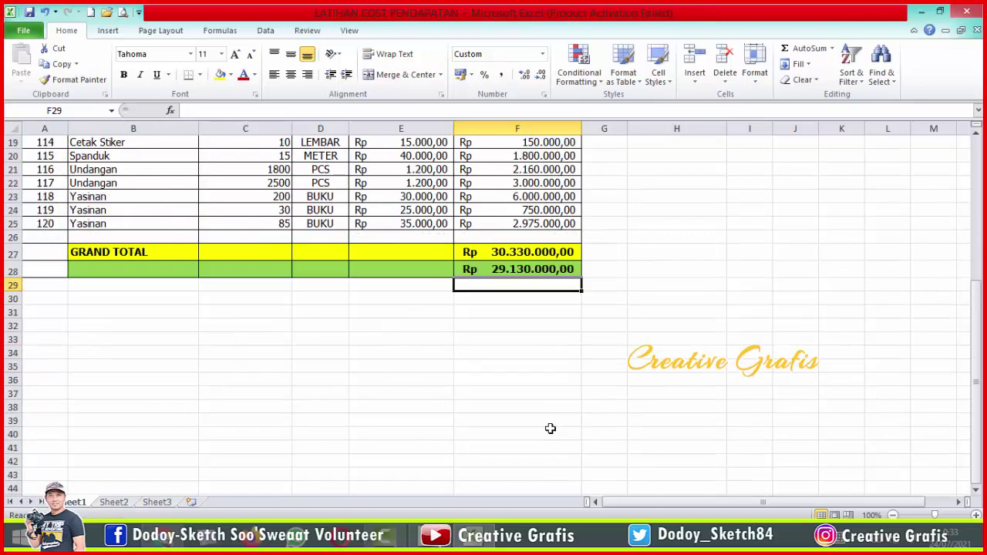
click(509, 270)
key(Delete)
Label the green row below GRAND TOTAL as SUB TOTAL PER ITEM in cell B28.
scroll(495, 288, up, 1)
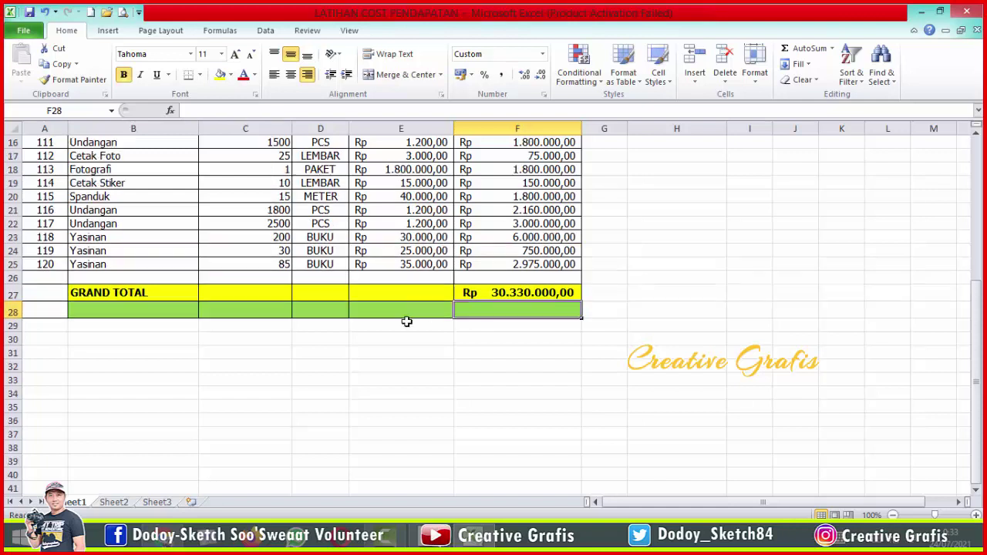
click(118, 306)
text(sub)
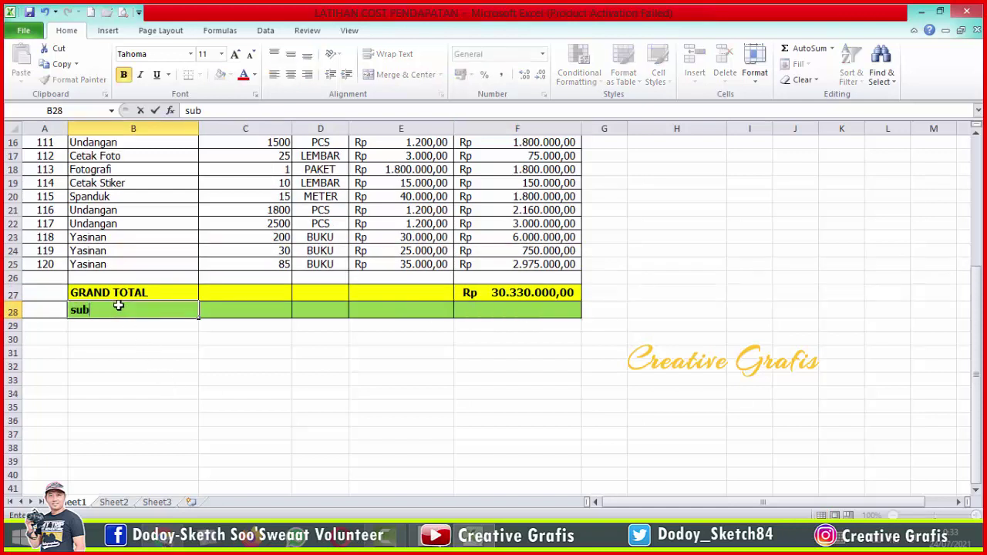
key(BackSpace)
key(BackSpace)
text(SUB TOTAL PE)
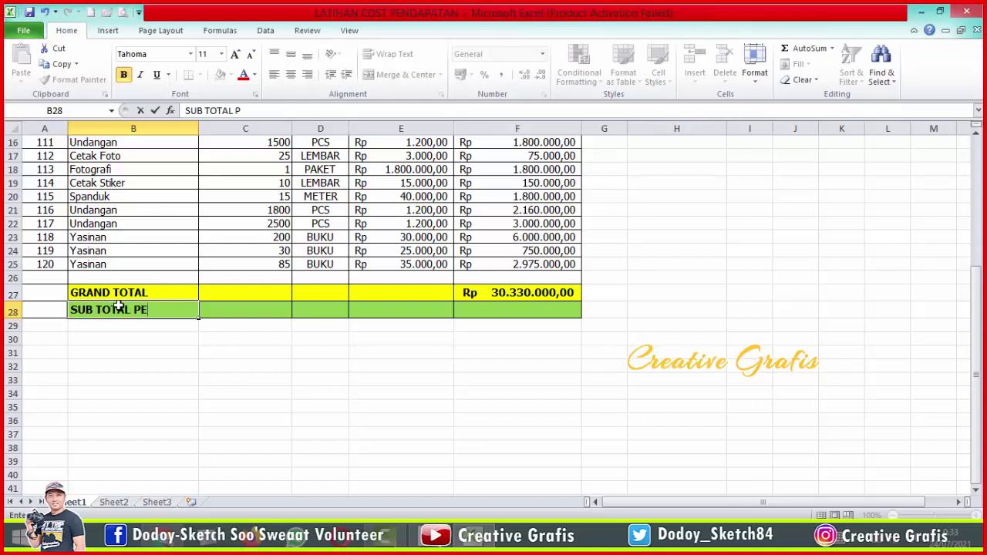
text(R ITEM)
key(Return)
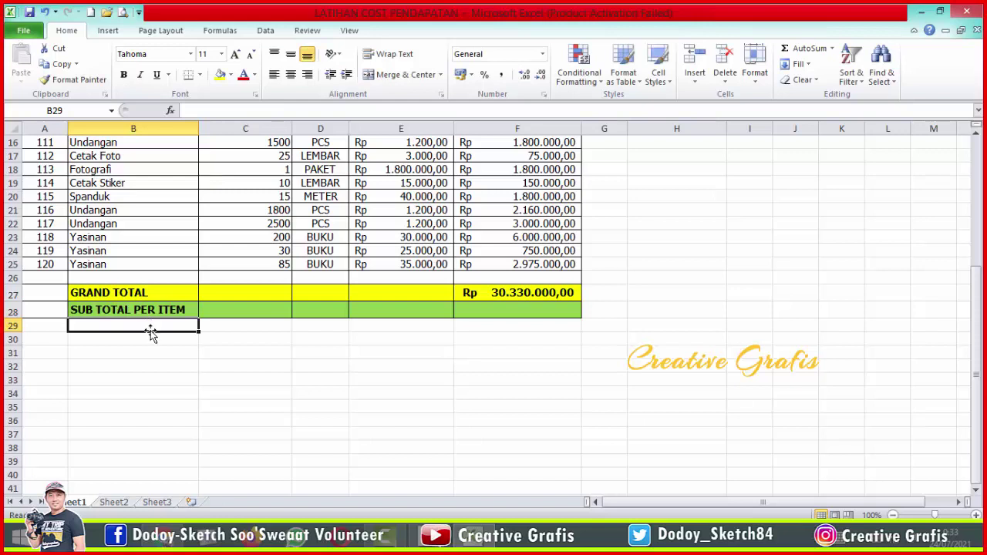
Start a manual formula =SUBTOTAL( in F28 of the SUB TOTAL PER ITEM row.
scroll(149, 322, up, 1)
click(524, 352)
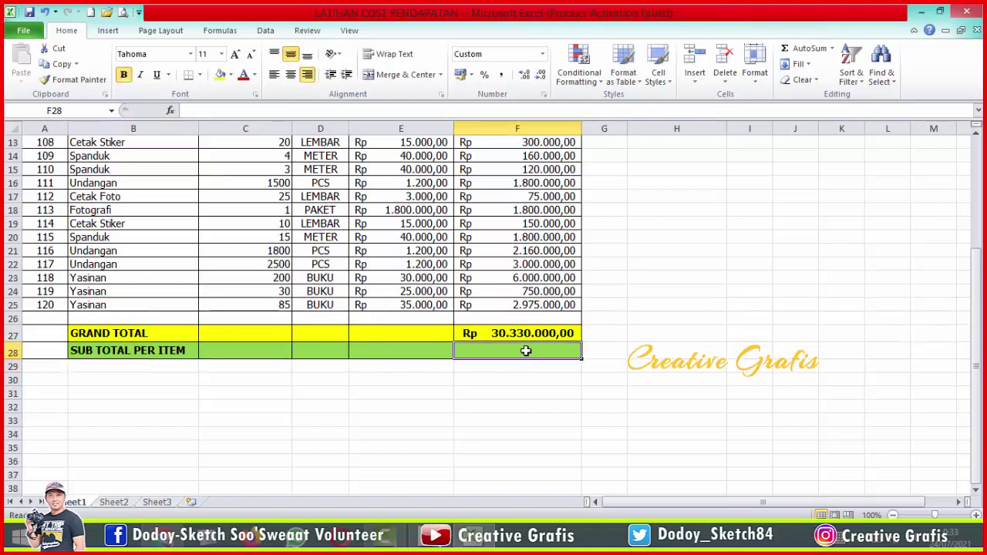
text(=)
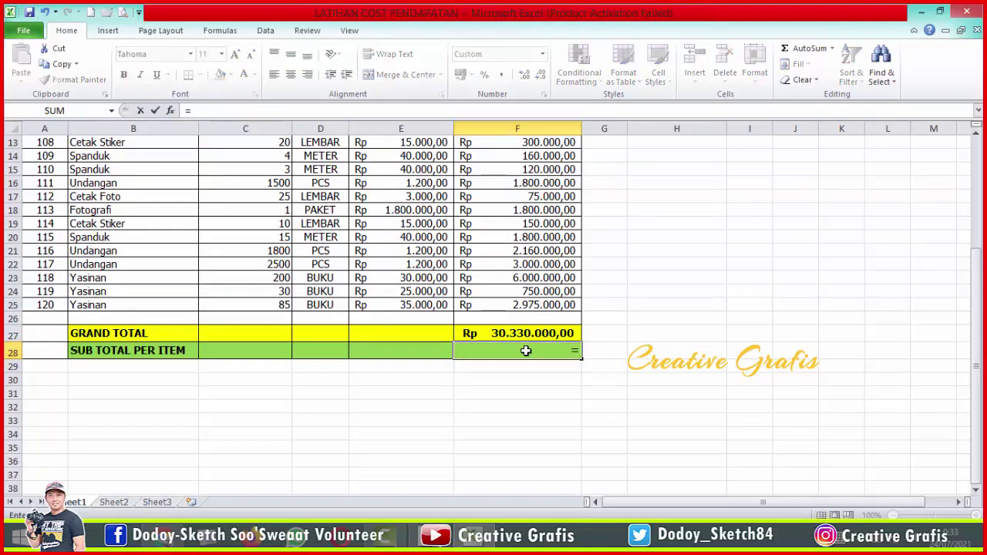
text(SUBTO)
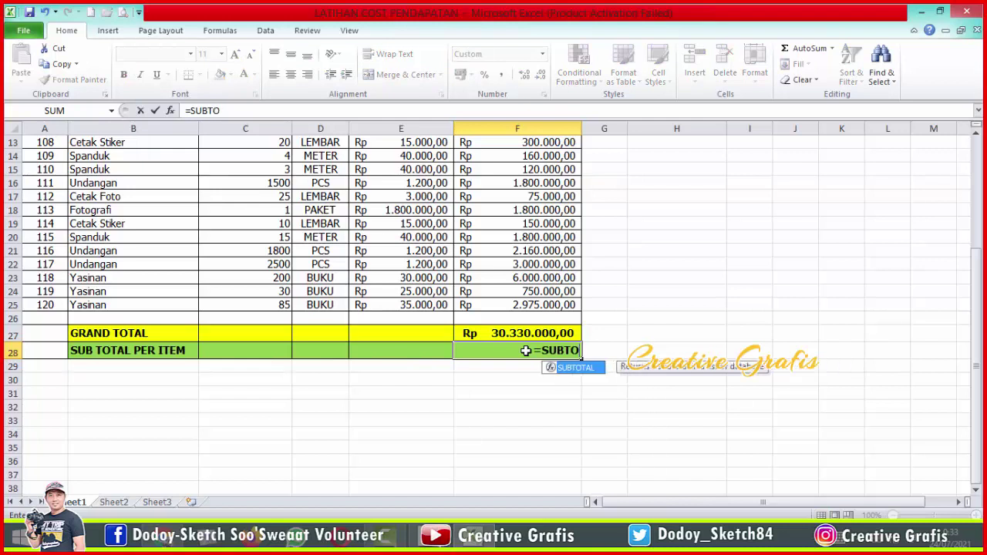
text(TAL)
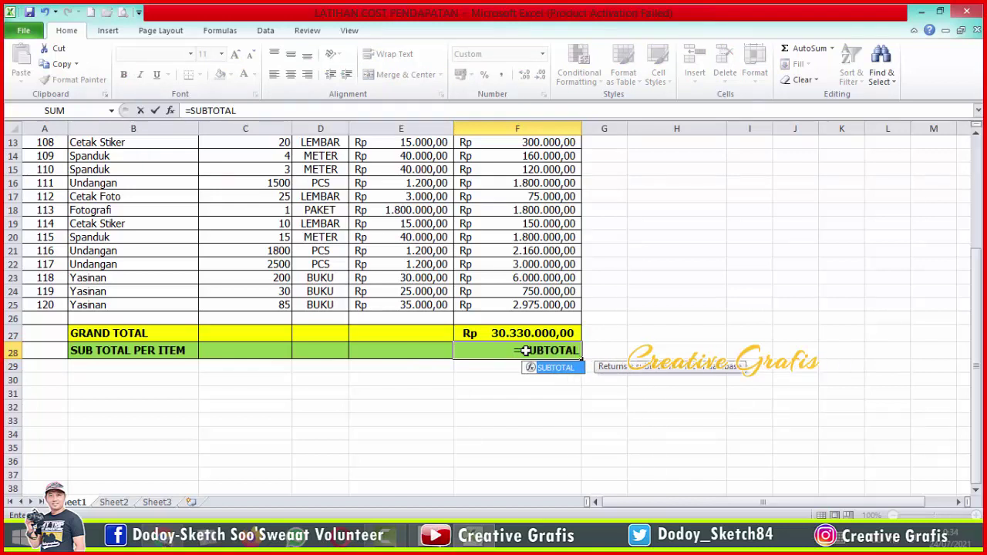
text(()
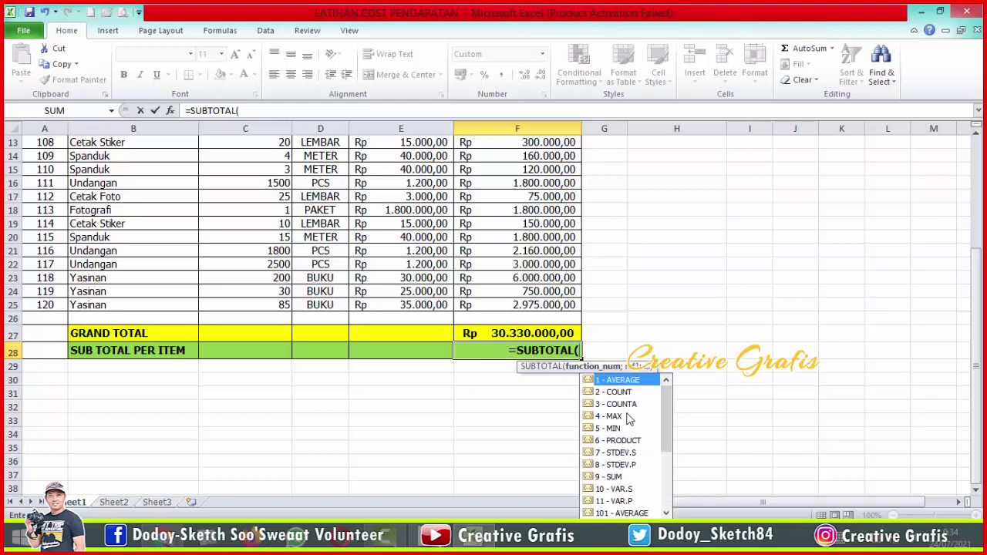
click(616, 477)
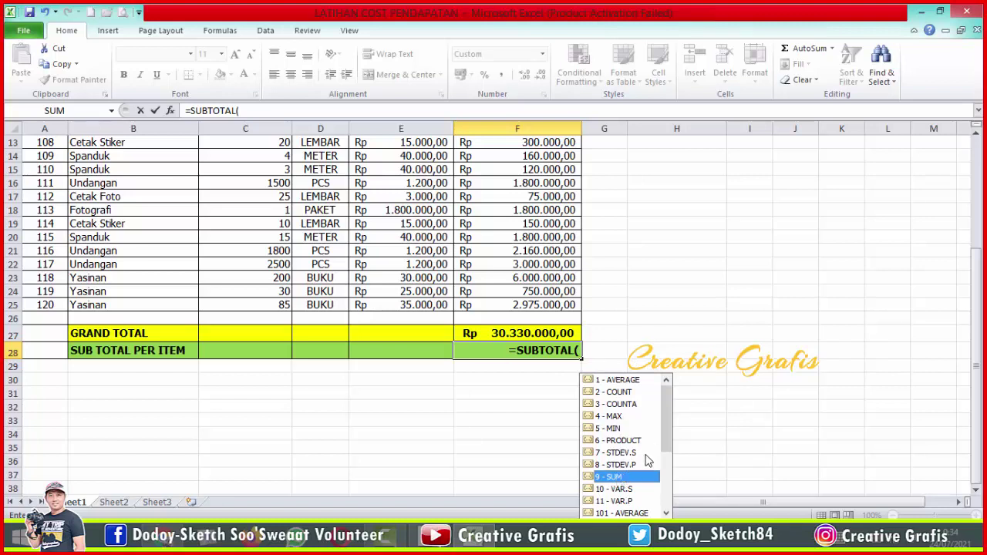
key(Return)
click(496, 308)
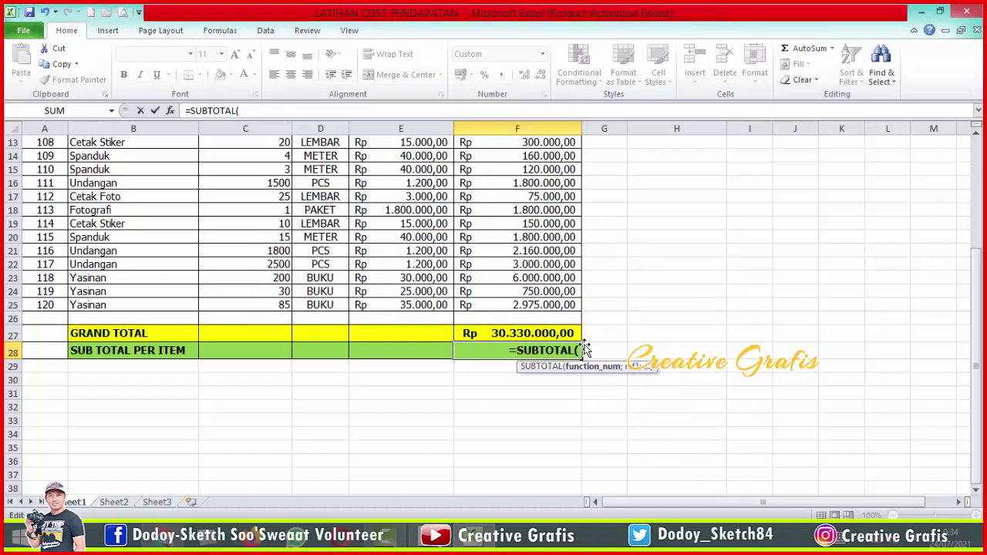
key(BackSpace)
text(()
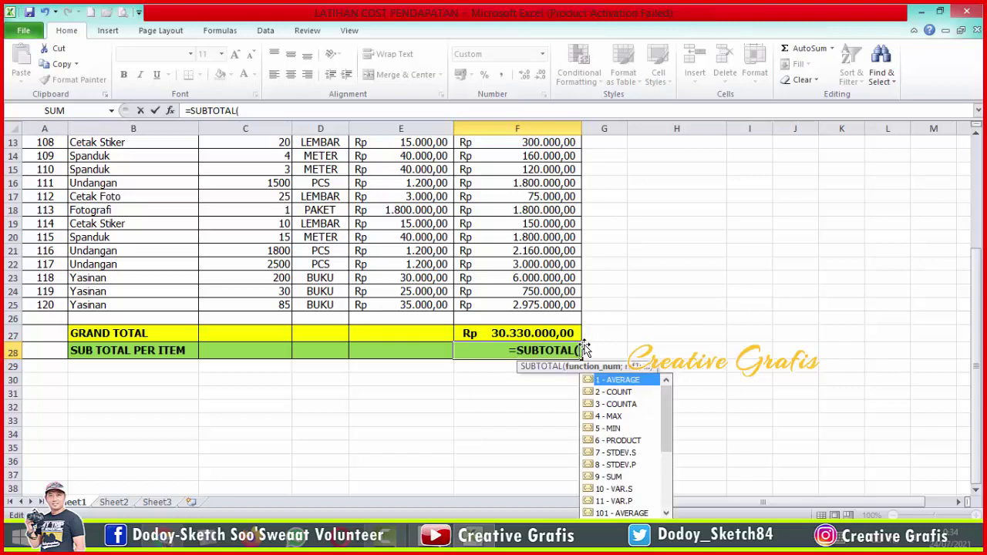
click(609, 477)
click(640, 290)
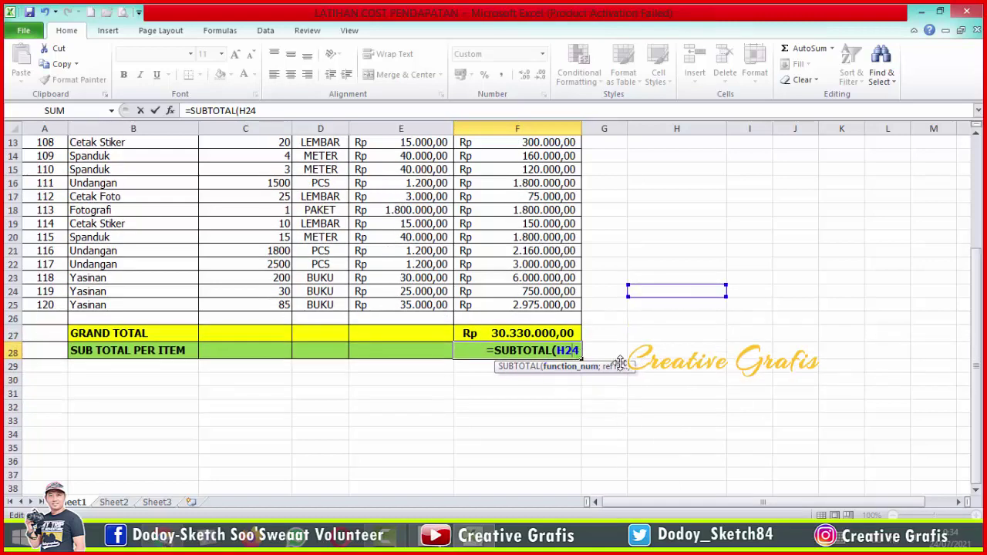
key(BackSpace)
key(BackSpace)
key(BackSpace)
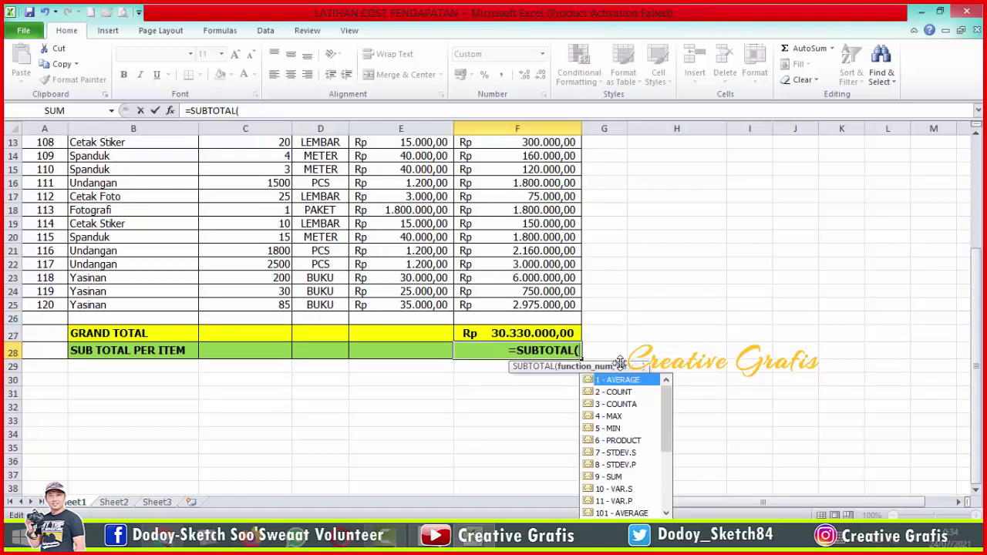
Choose function number 9 - SUM as the first SUBTOTAL argument and add the semicolon separator.
click(610, 476)
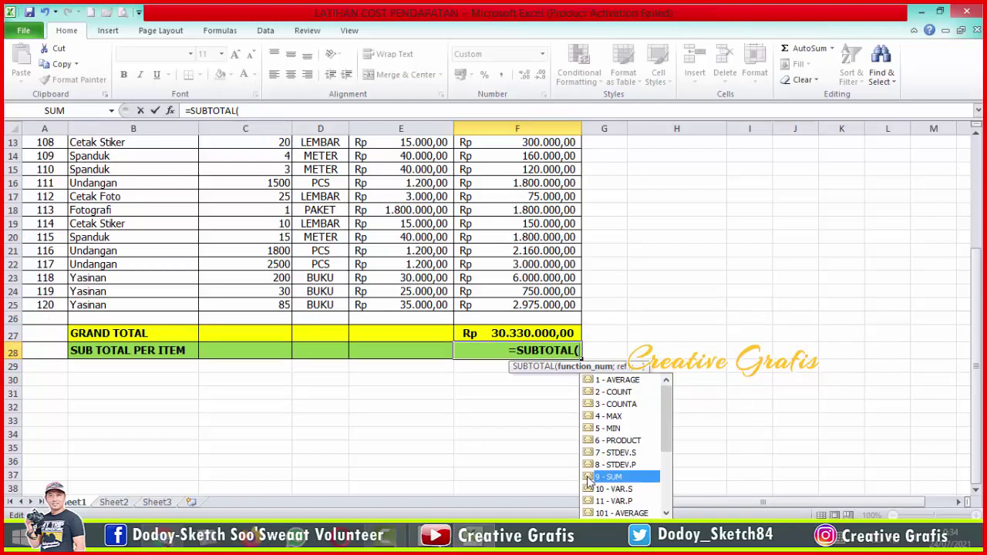
double_click(609, 477)
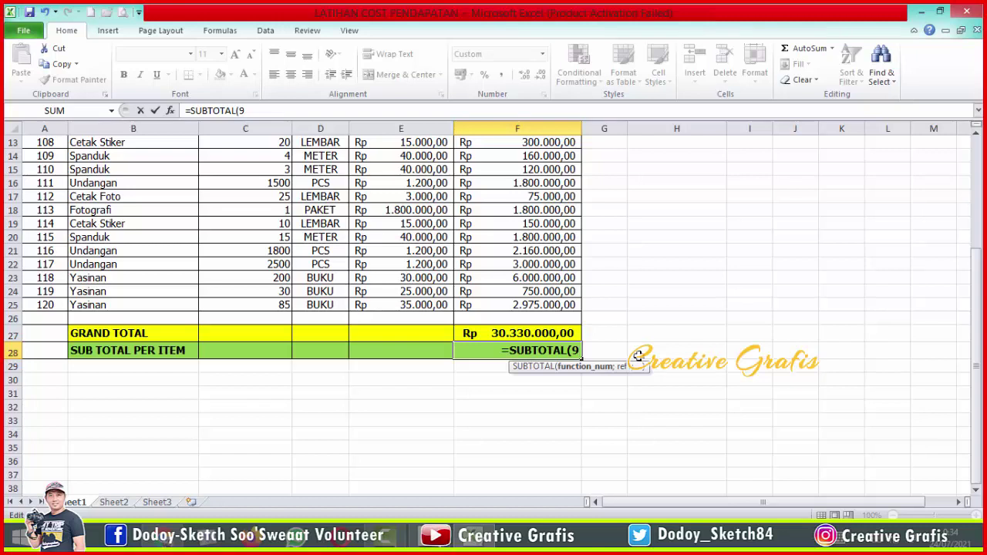
text(;)
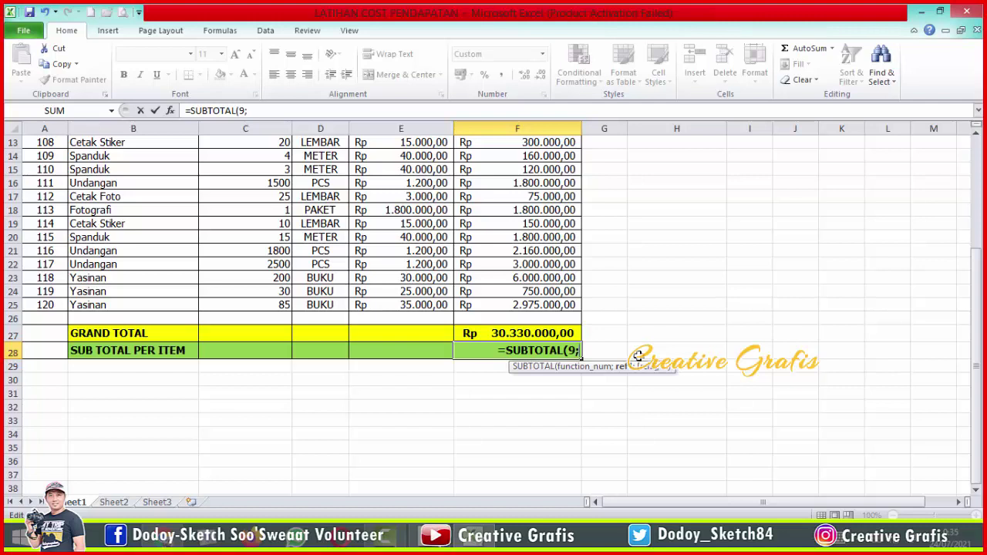
Complete the F28 formula as =SUBTOTAL(9;F5:F25), covering all estimated gross income rows, and reselect the cell.
scroll(640, 355, up, 4)
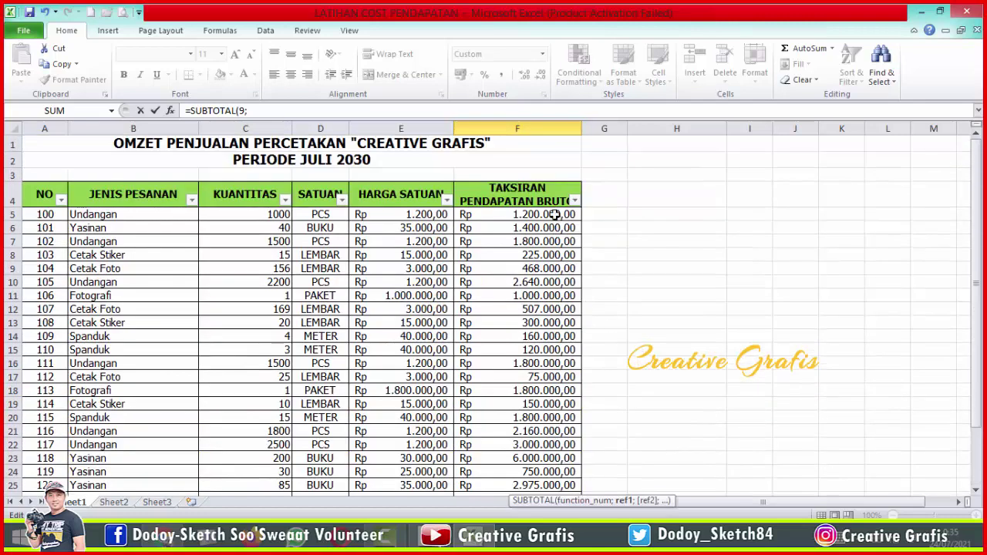
drag(554, 214, 551, 433)
mouse_move(552, 432)
mouse_down()
mouse_move(552, 488)
mouse_move(553, 426)
mouse_up()
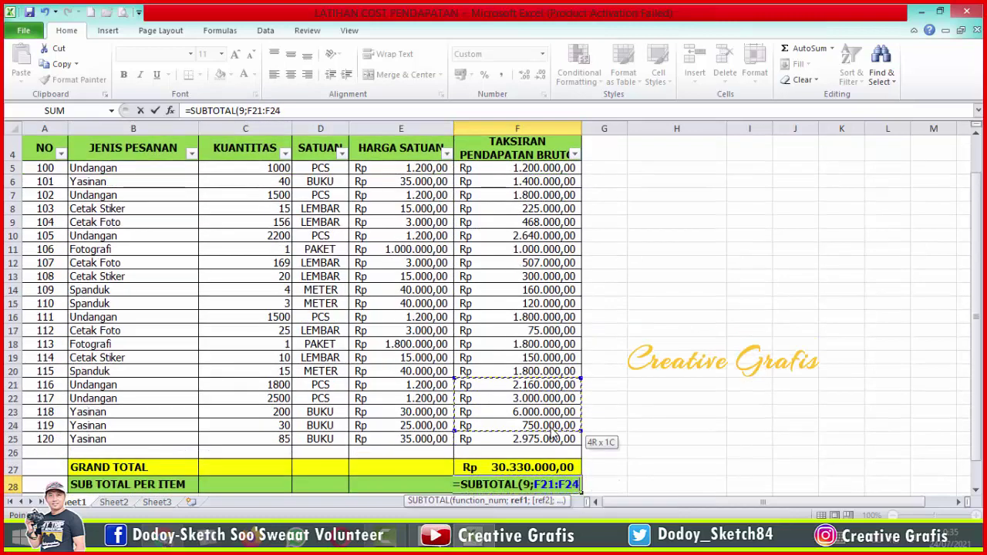
click(556, 171)
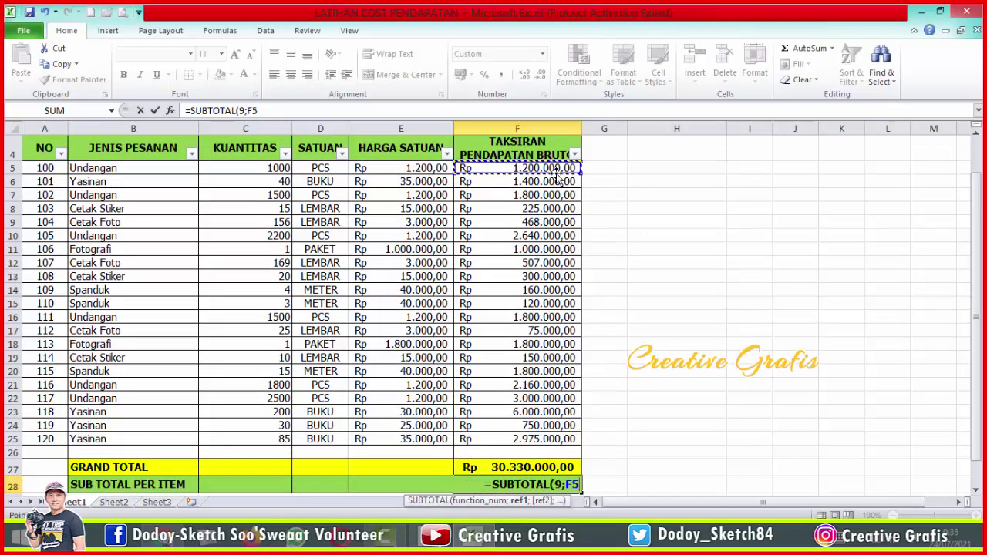
key(shift+Down)
key(shift+Down)
key(shift+Down)
key(shift+Down)
key(shift+Down)
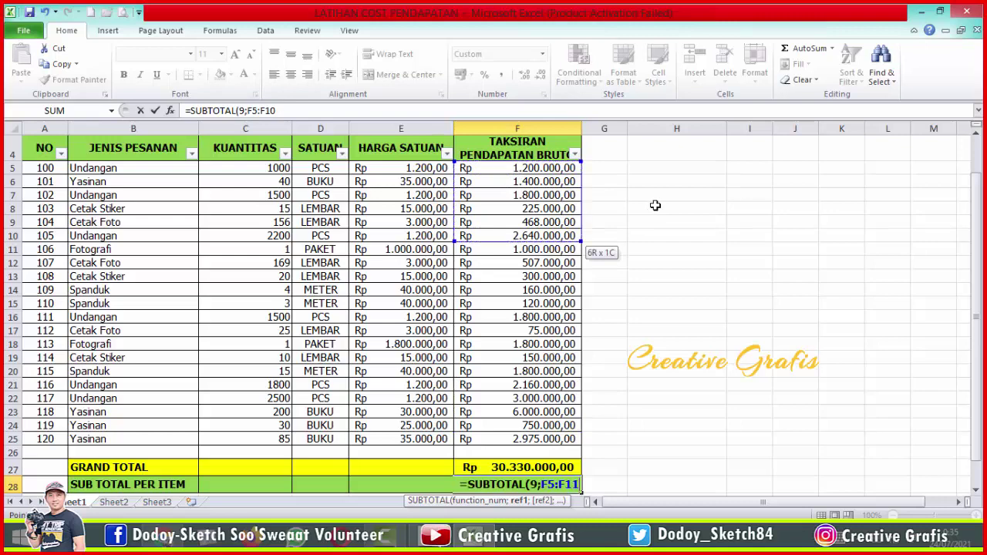
key(shift+Down)
key(shift+Down)
key(shift+Down)
key(shift+Down)
key(shift+Down)
key(shift+Down)
key(shift+Down)
key(shift+Down)
key(shift+Down)
key(shift+Down)
key(shift+Down)
key(shift+Down)
key(shift+Down)
key(shift+Down)
key(shift+Down)
key(shift+Down)
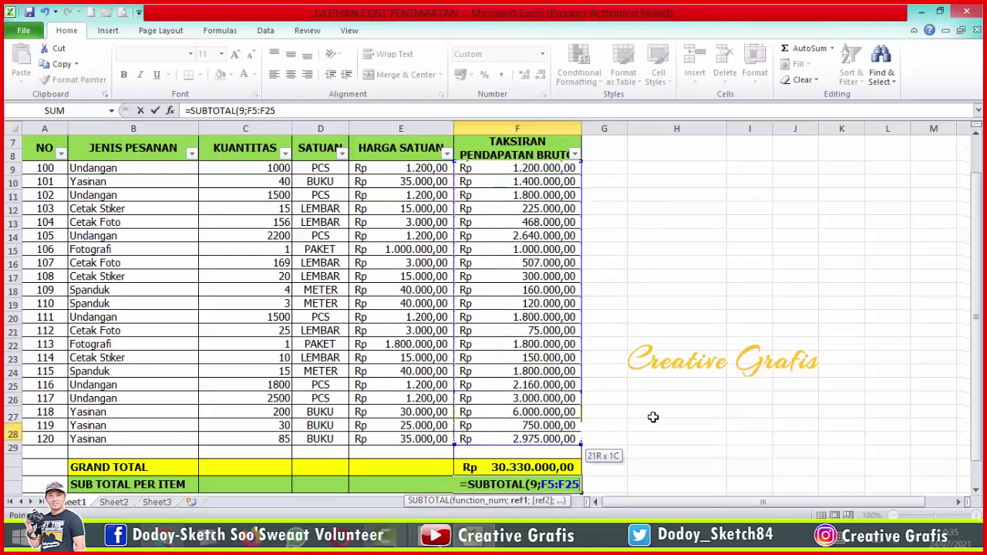
scroll(652, 416, down, 1)
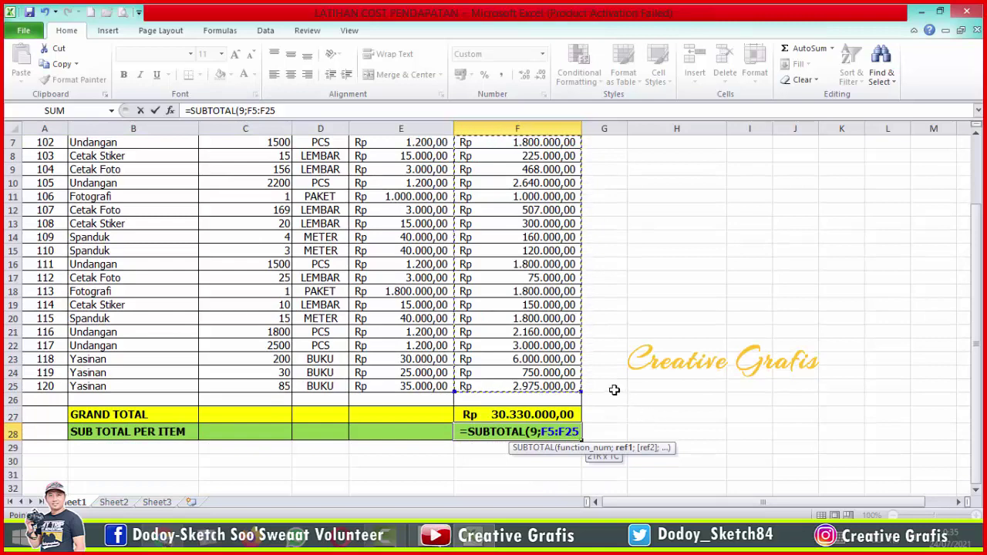
text())
key(Return)
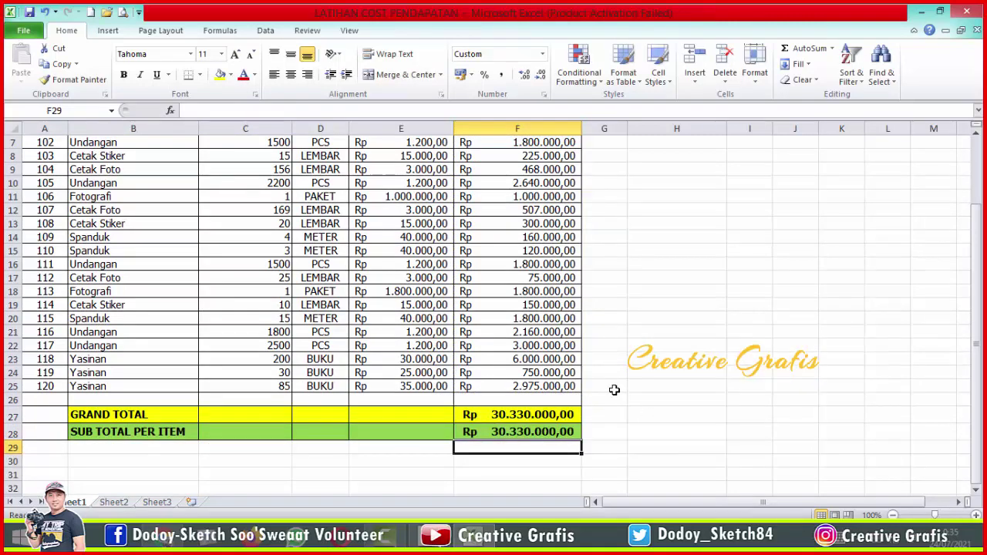
click(555, 431)
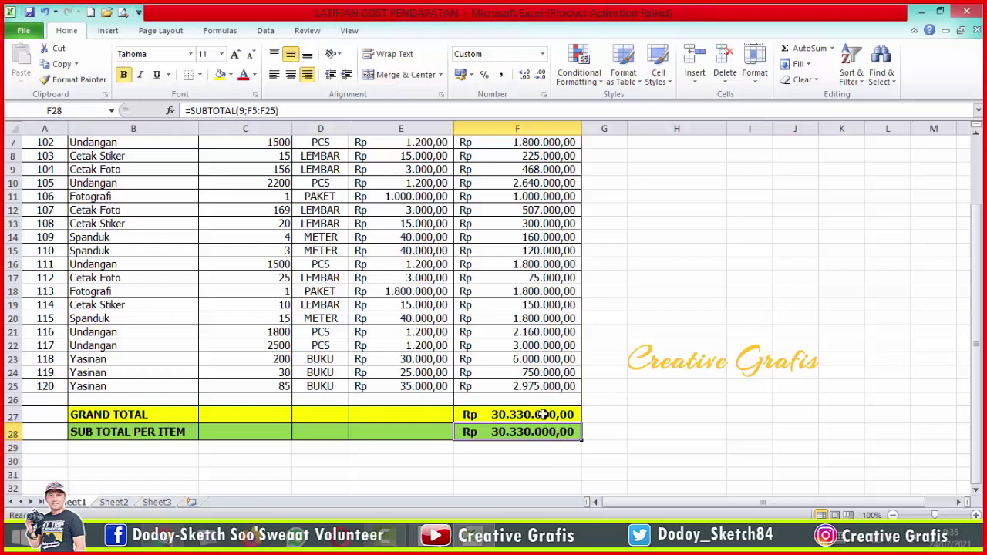
Filter the JENIS PESANAN column to show only the Cetak Foto orders.
scroll(543, 414, up, 1)
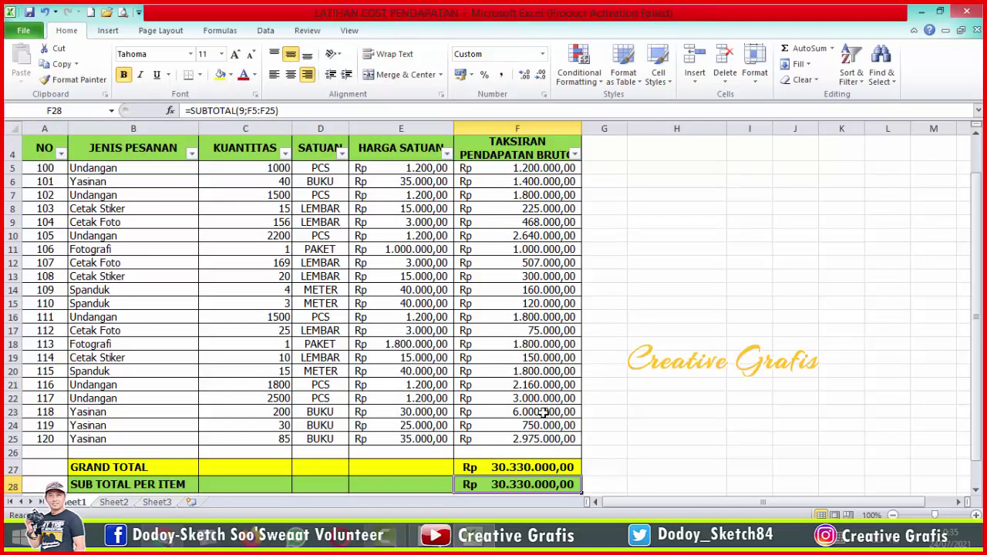
click(189, 154)
click(49, 285)
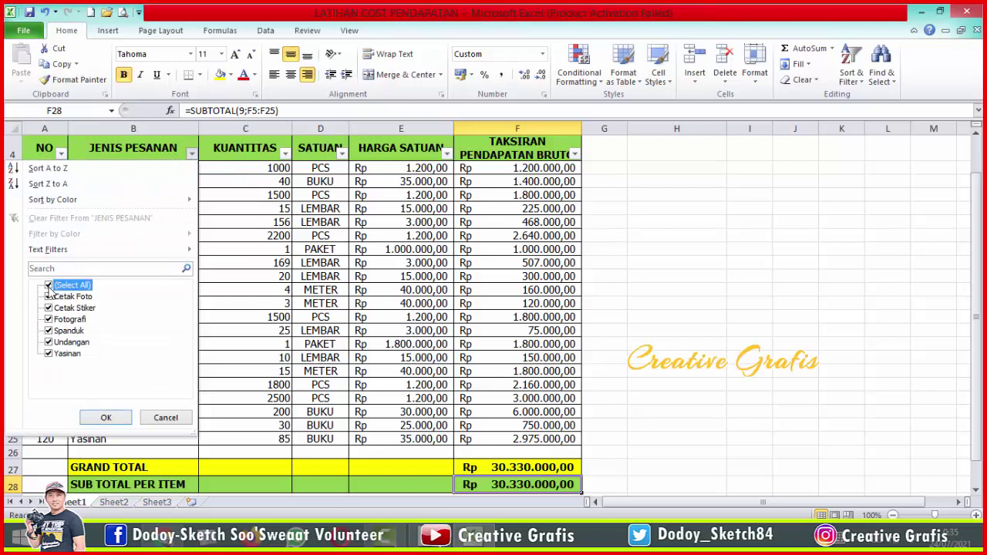
click(68, 297)
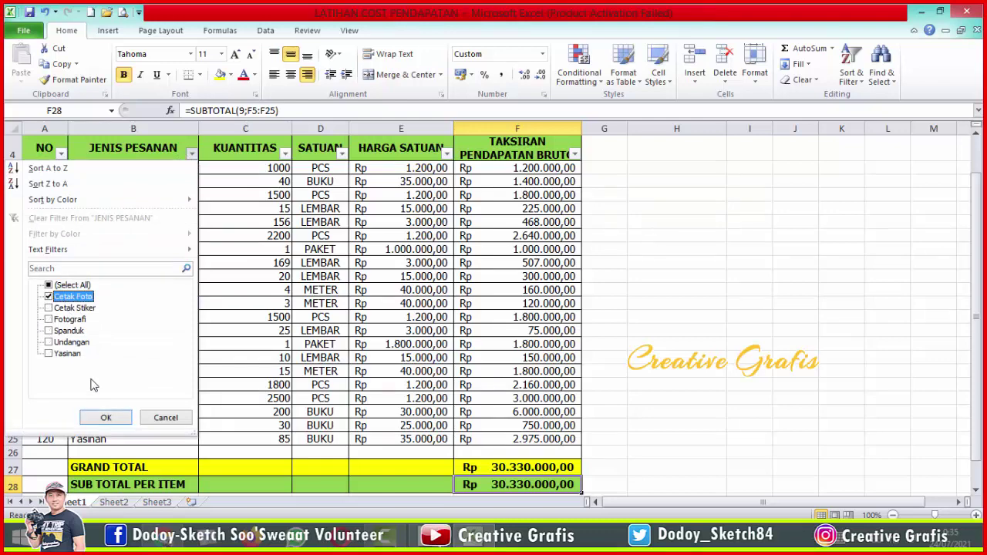
click(103, 418)
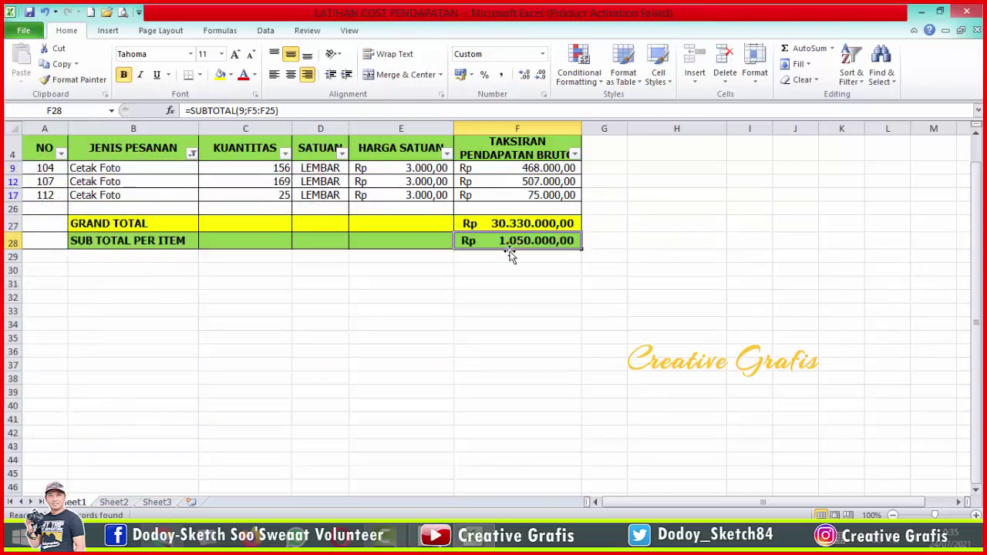
scroll(511, 249, up, 1)
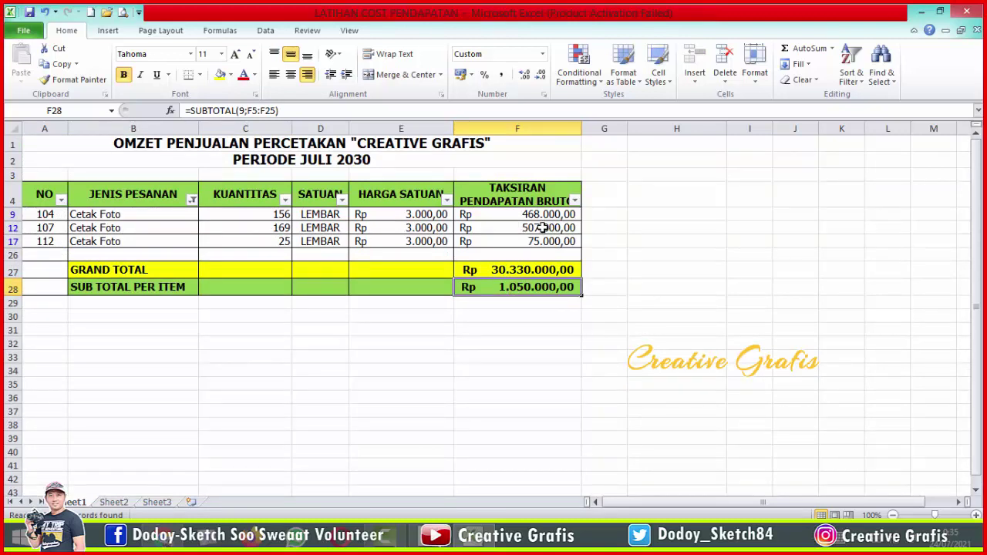
Cross-check the Cetak Foto subtotal with a temporary AutoSum of F9:F17 in H28, and clear that cell.
click(662, 287)
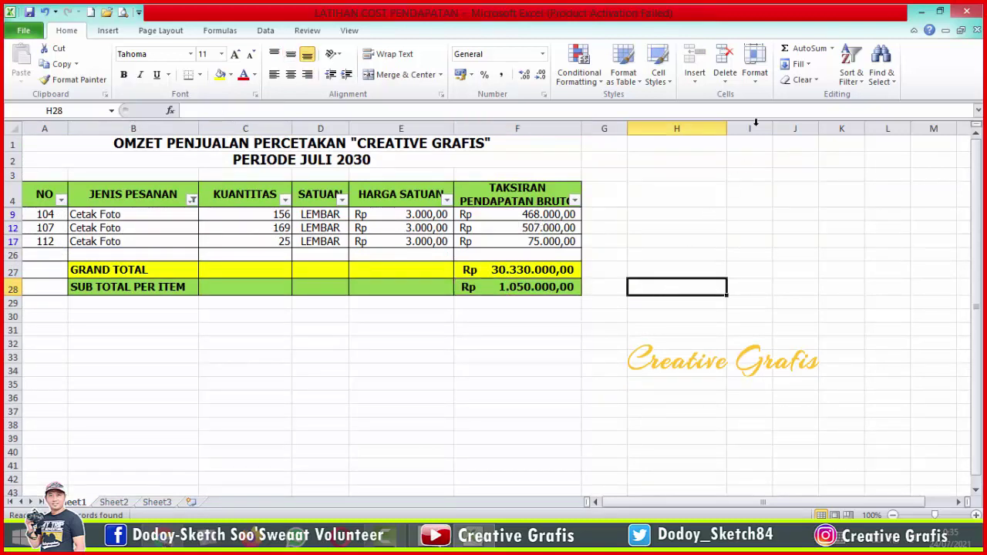
click(804, 49)
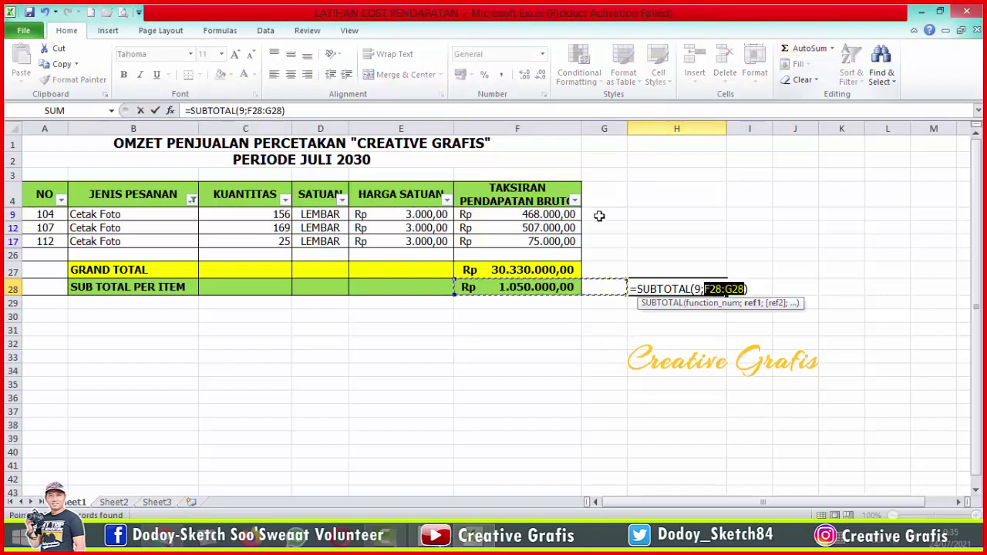
drag(538, 214, 540, 242)
key(Return)
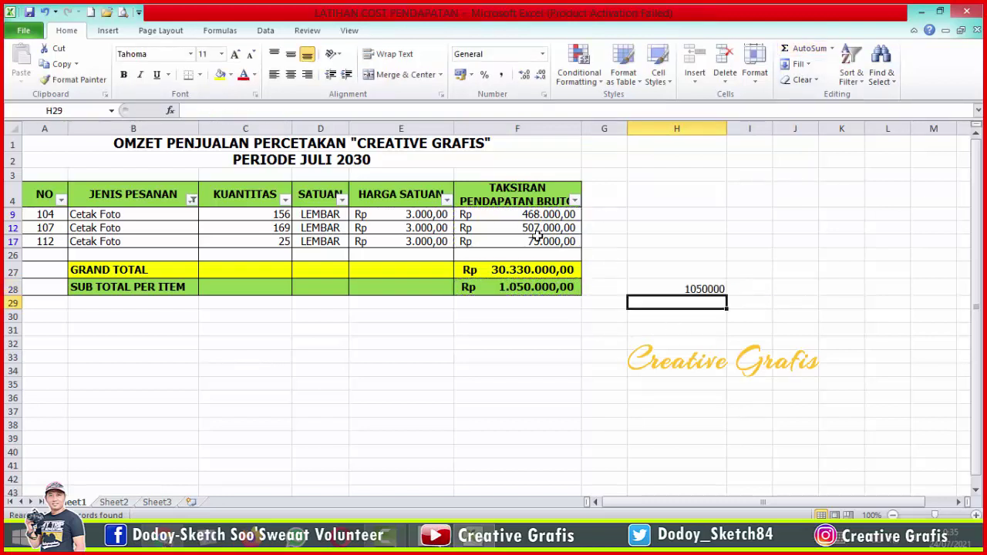
click(700, 288)
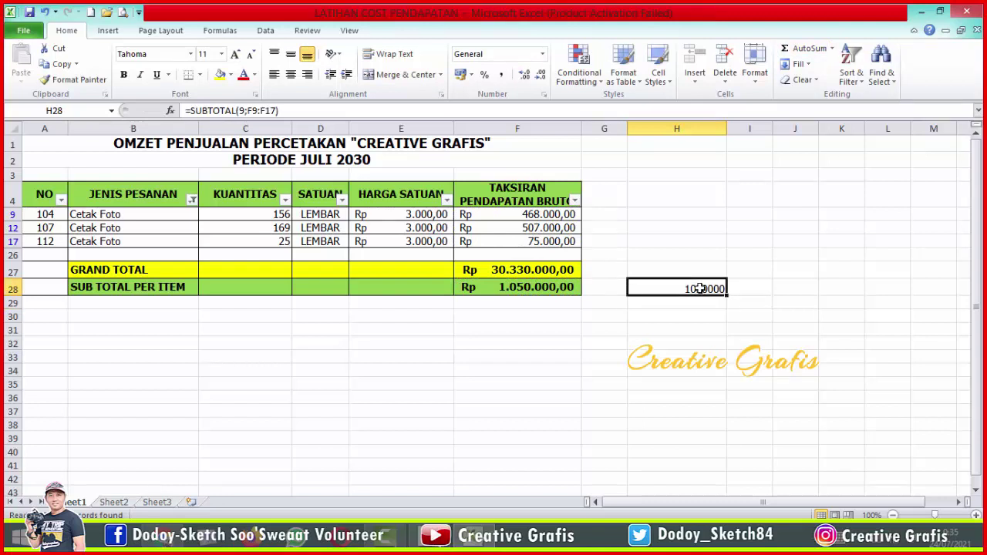
key(Delete)
Switch the JENIS PESANAN filter from Cetak Foto to only the Undangan orders.
click(189, 204)
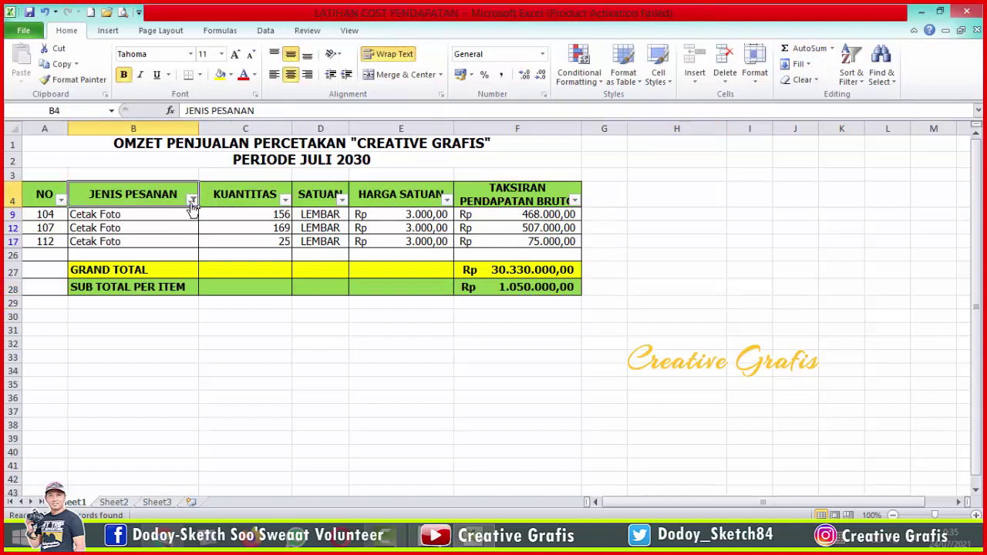
click(192, 200)
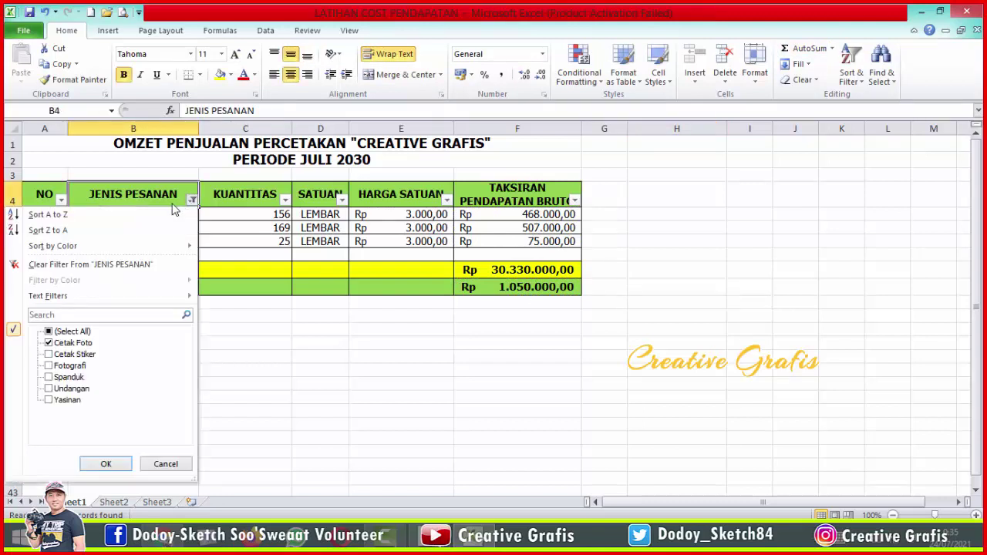
click(49, 389)
click(49, 343)
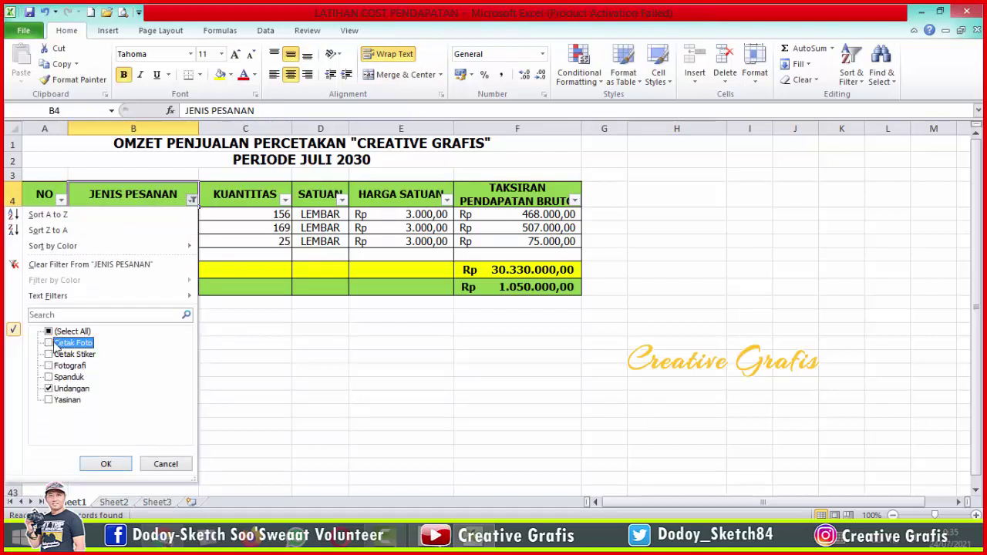
click(105, 464)
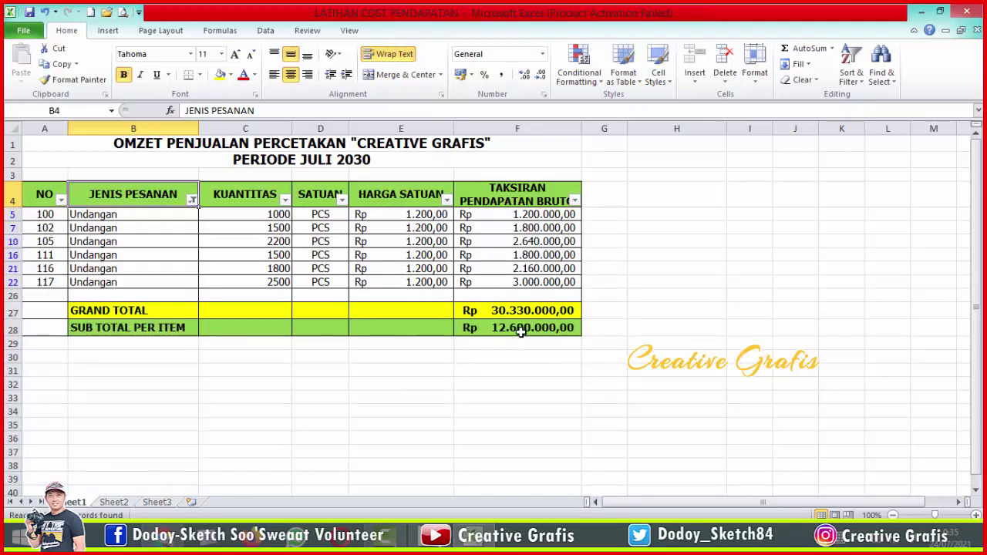
Cross-check the Undangan subtotal with a temporary AutoSum of F5:F22 in H28, and clear the test formula.
click(656, 330)
click(807, 49)
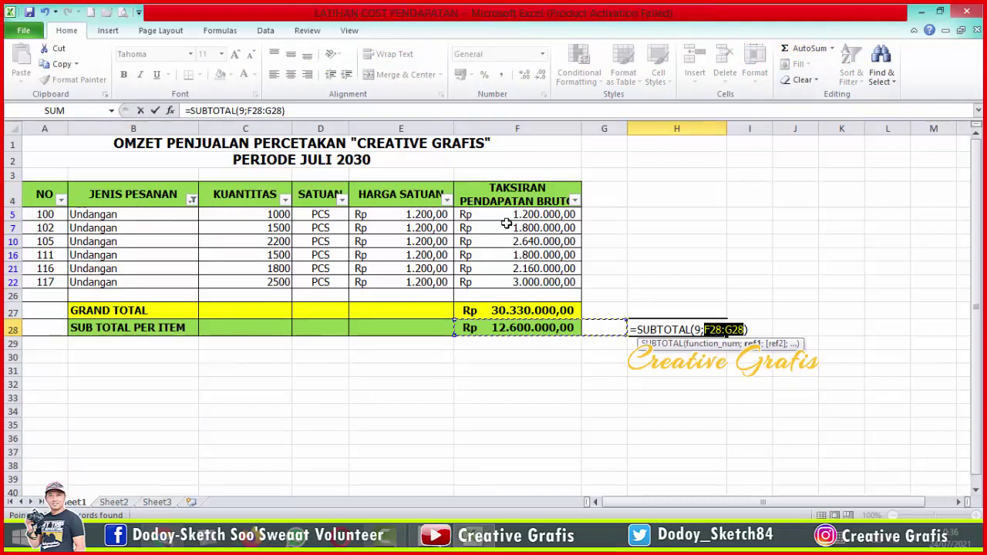
drag(529, 216, 529, 282)
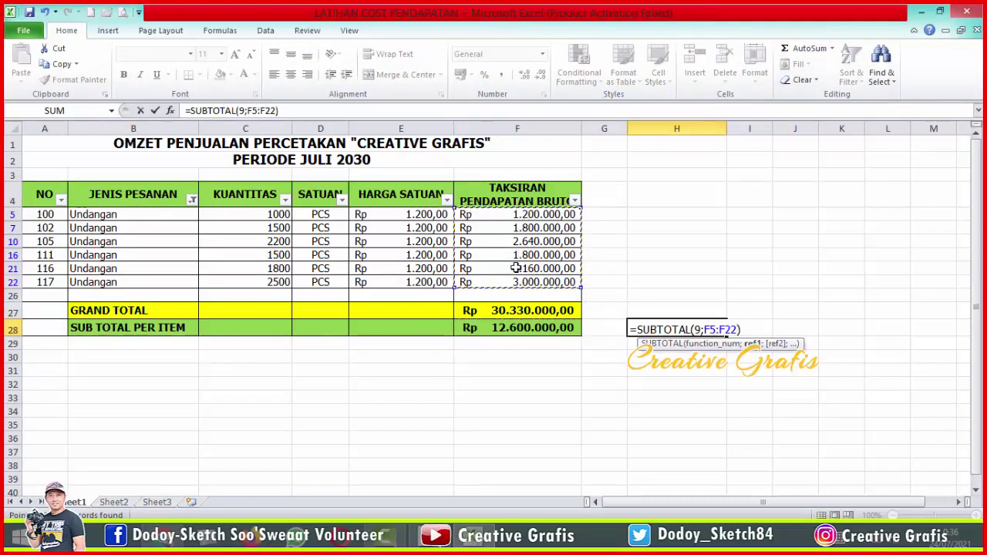
key(Return)
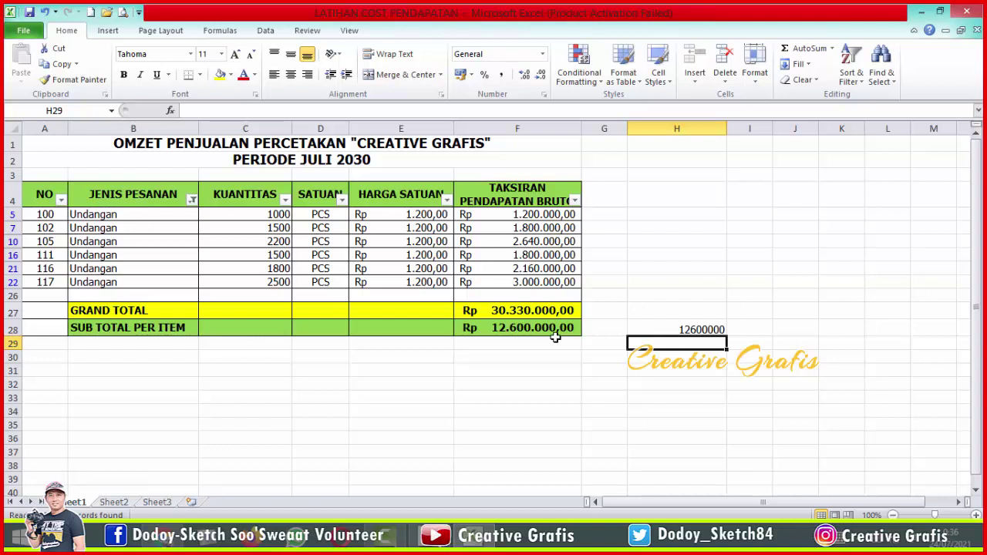
click(672, 324)
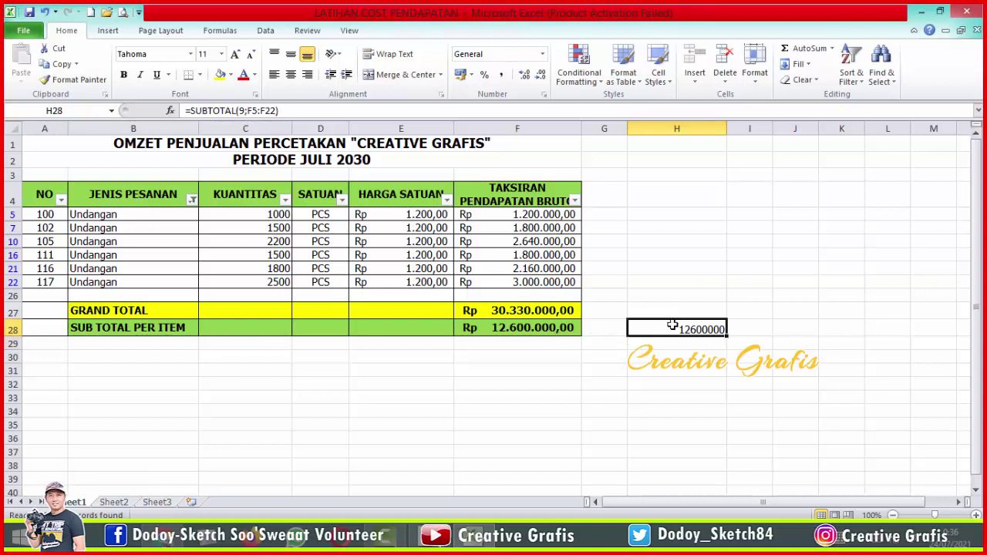
key(Delete)
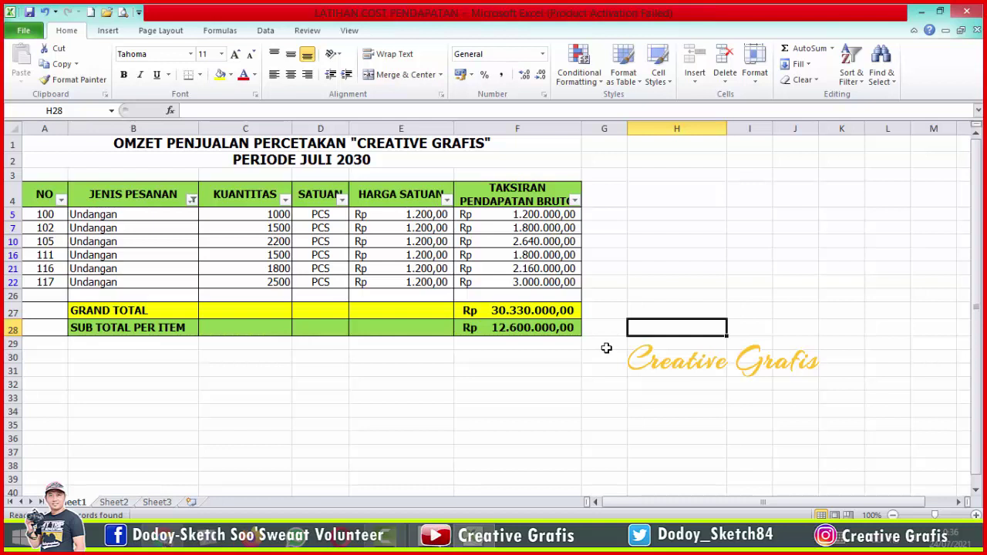
click(602, 381)
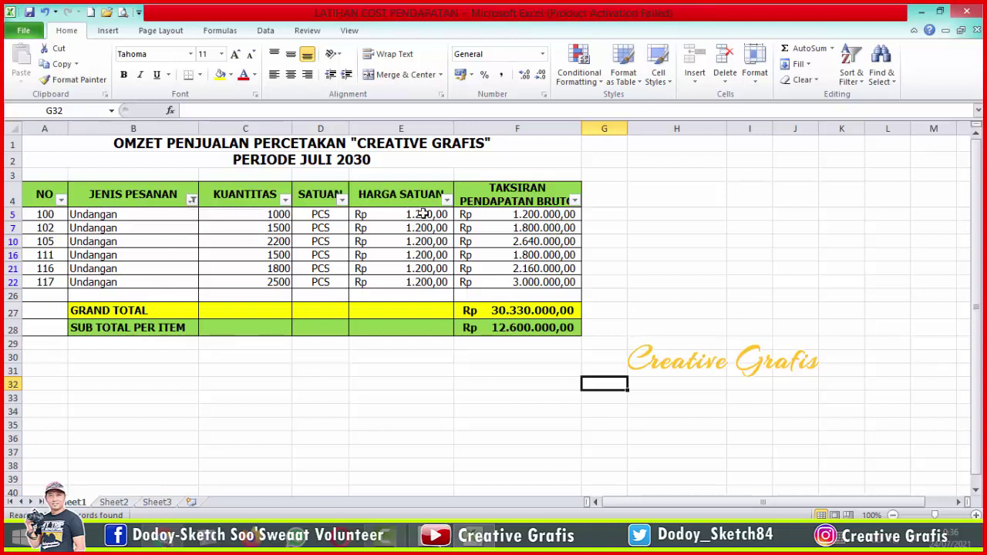
click(658, 259)
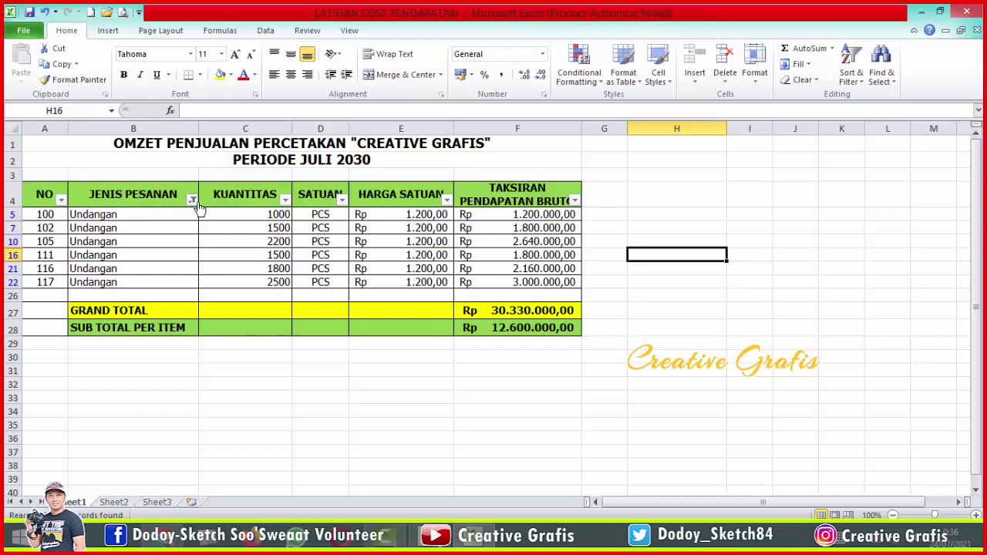
Save the workbook under its existing name and cancel the accidental copy of the empty cell H16.
click(24, 34)
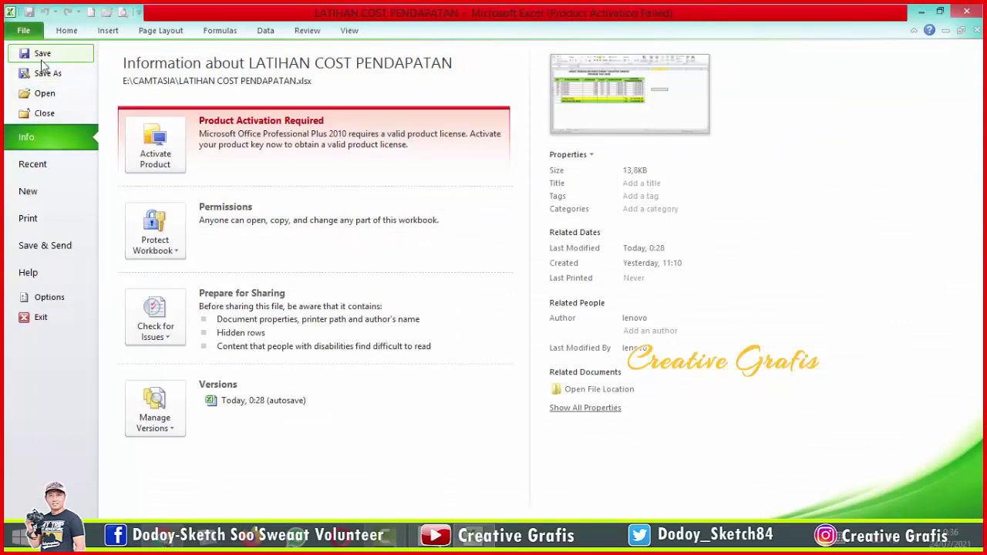
click(38, 54)
key(ctrl+c)
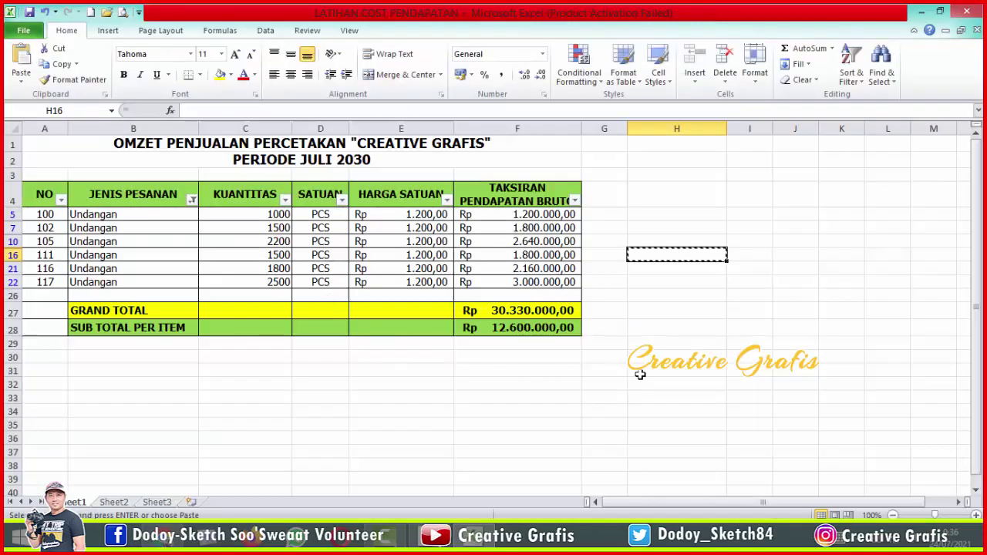
click(647, 359)
click(641, 312)
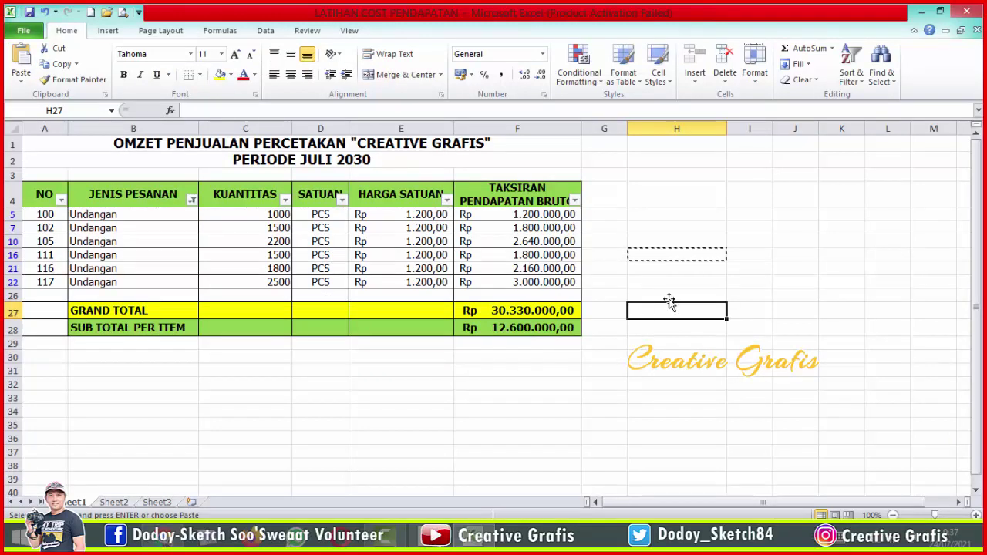
click(673, 297)
key(Escape)
click(677, 357)
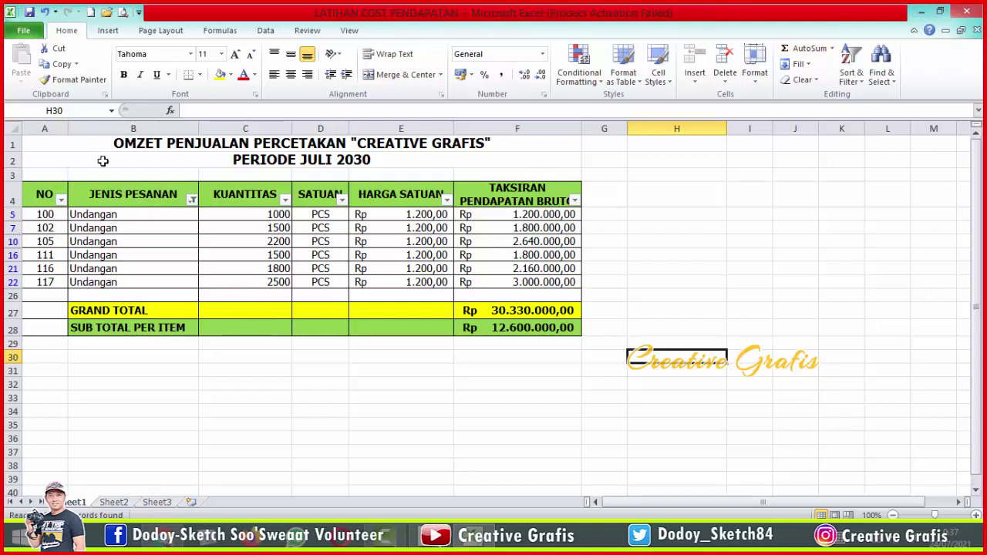
Close Excel with the changes saved, and reopen the LATIHAN COST PENDAPATAN workbook from the Documents folder.
click(969, 12)
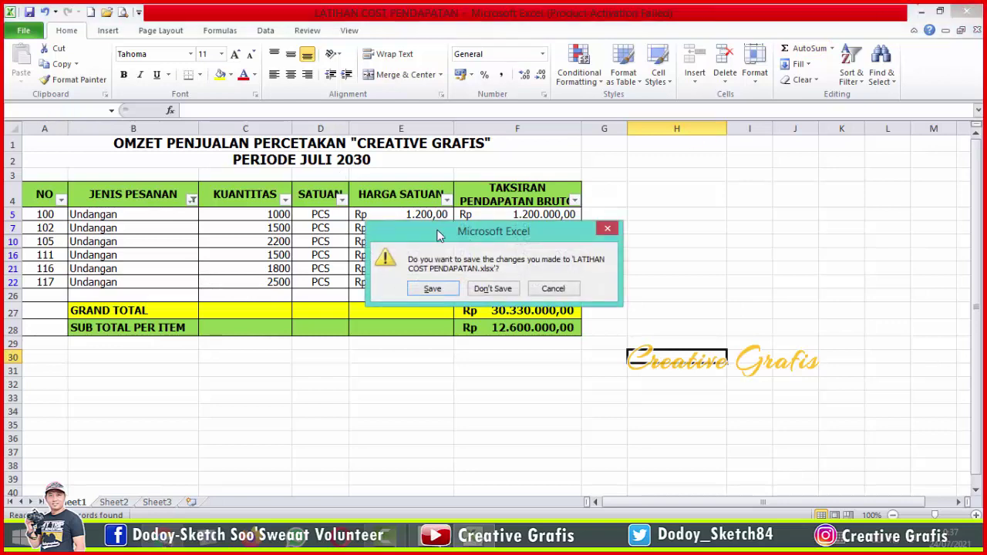
click(432, 290)
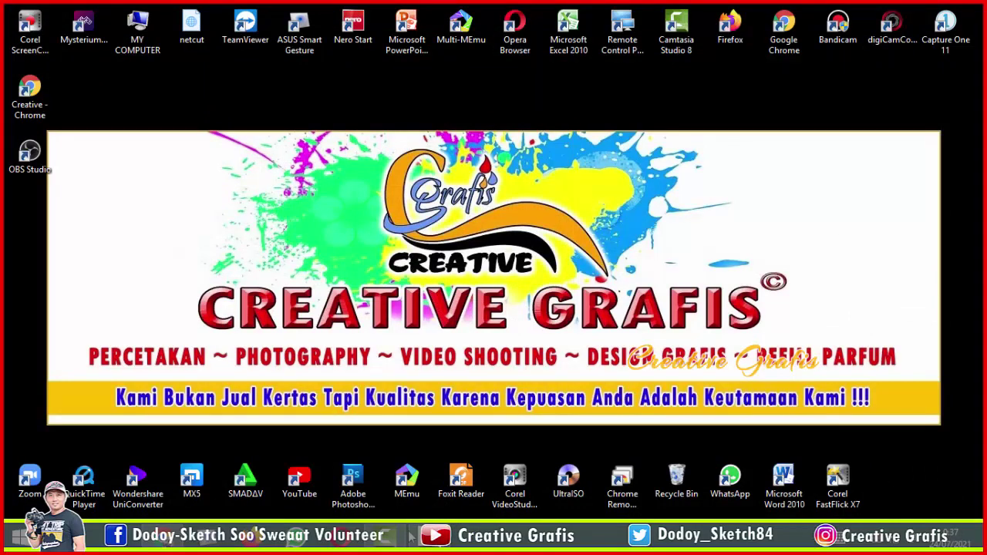
mouse_move(413, 537)
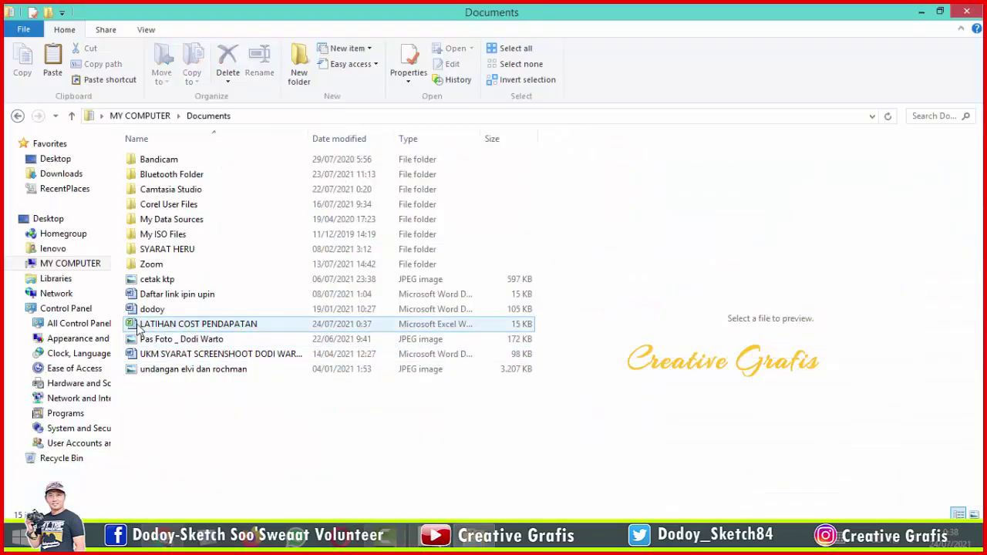
double_click(139, 328)
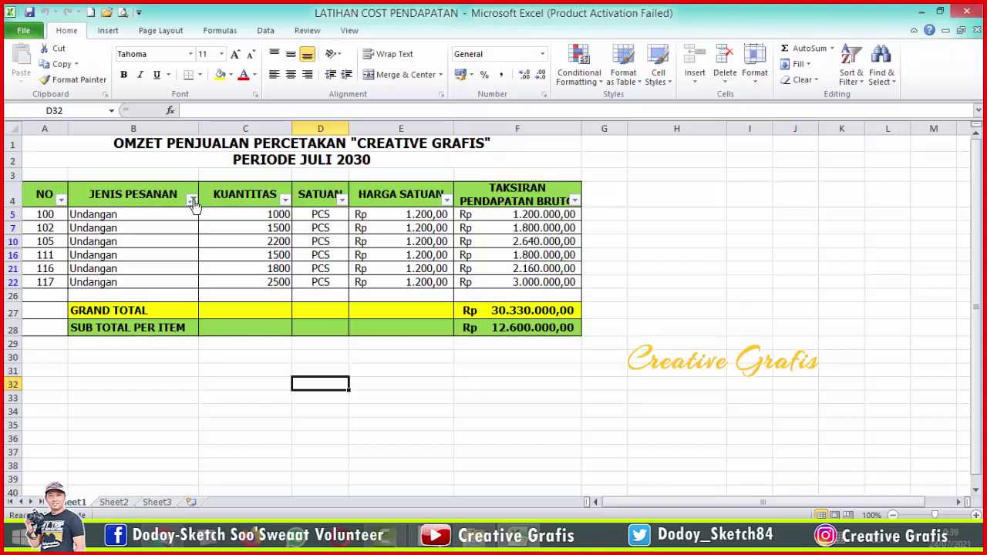
Change the JENIS PESANAN filter in the reopened workbook from Undangan to only Cetak Foto.
click(192, 201)
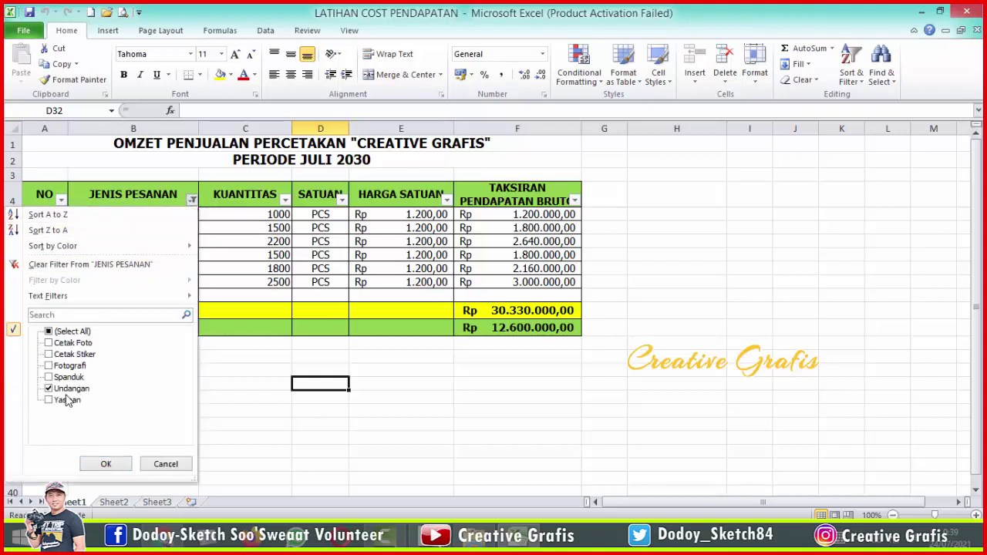
click(51, 343)
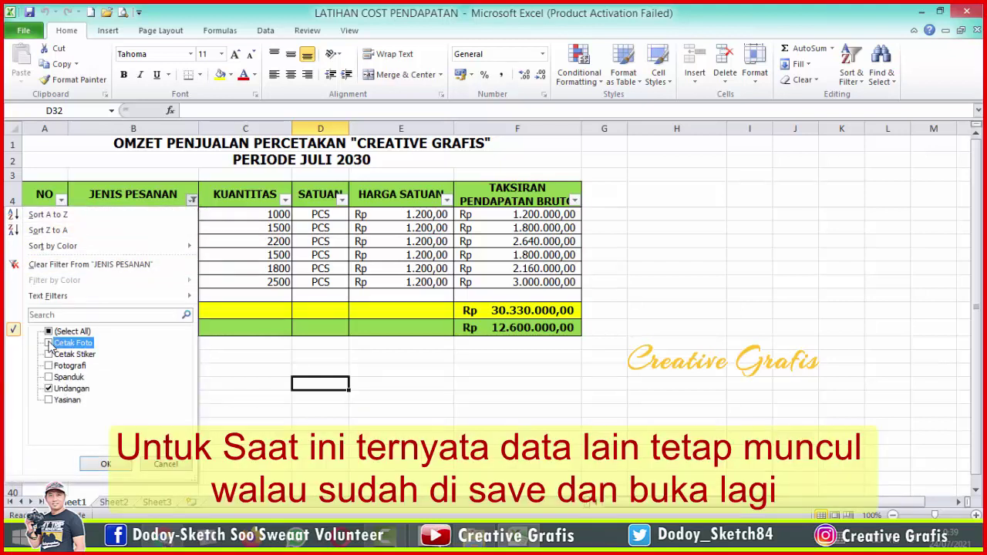
click(50, 388)
click(104, 464)
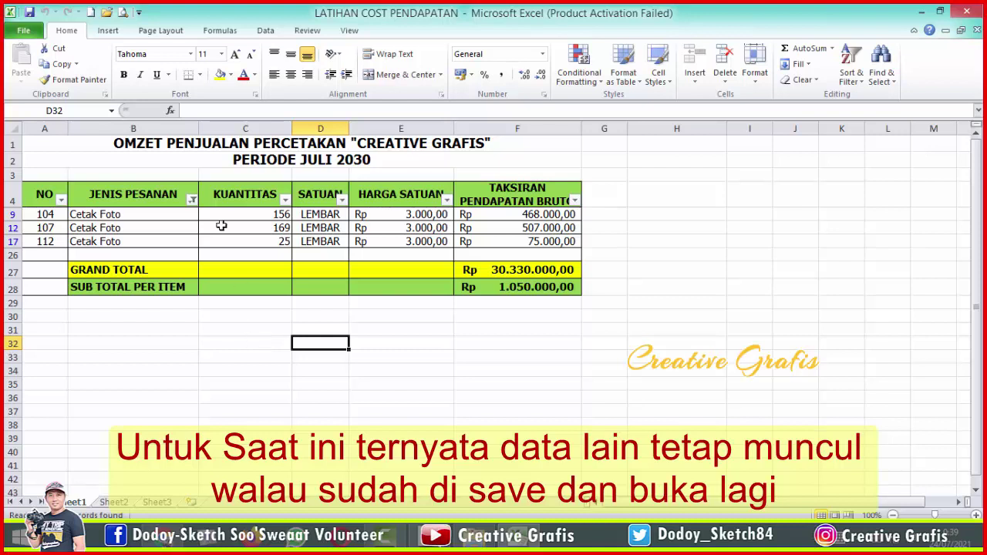
click(238, 380)
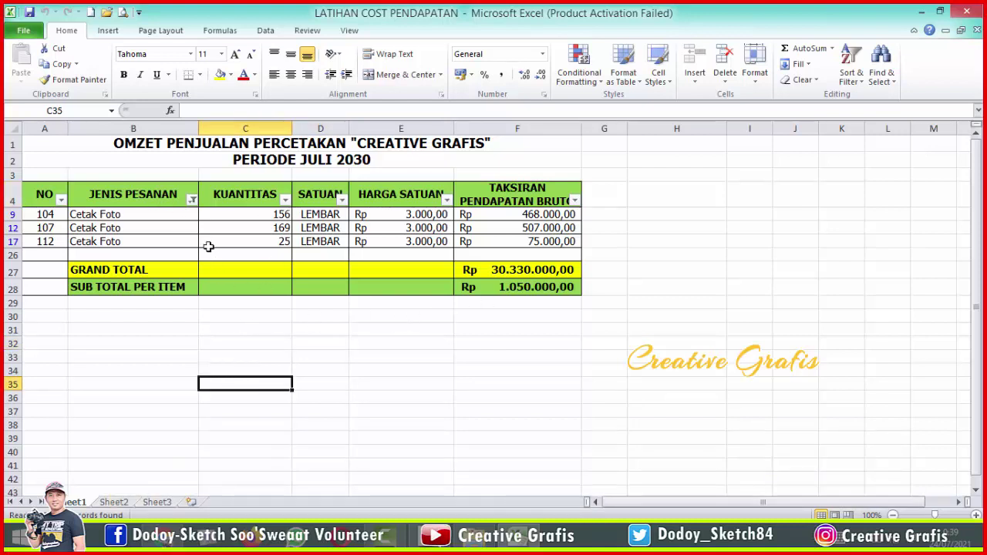
Set the JENIS PESANAN filter back to only Undangan, with Cetak Foto and Yasinan deselected.
click(193, 201)
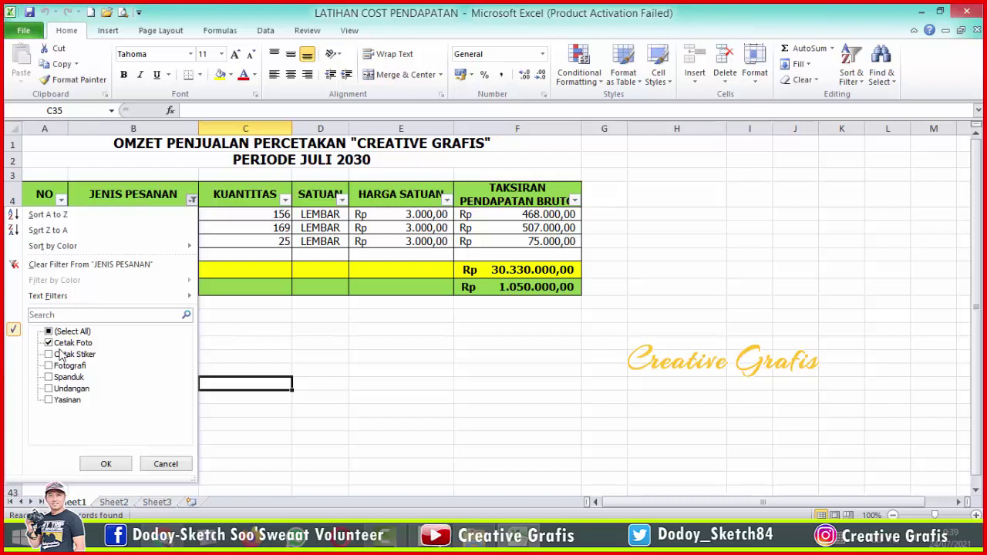
click(65, 400)
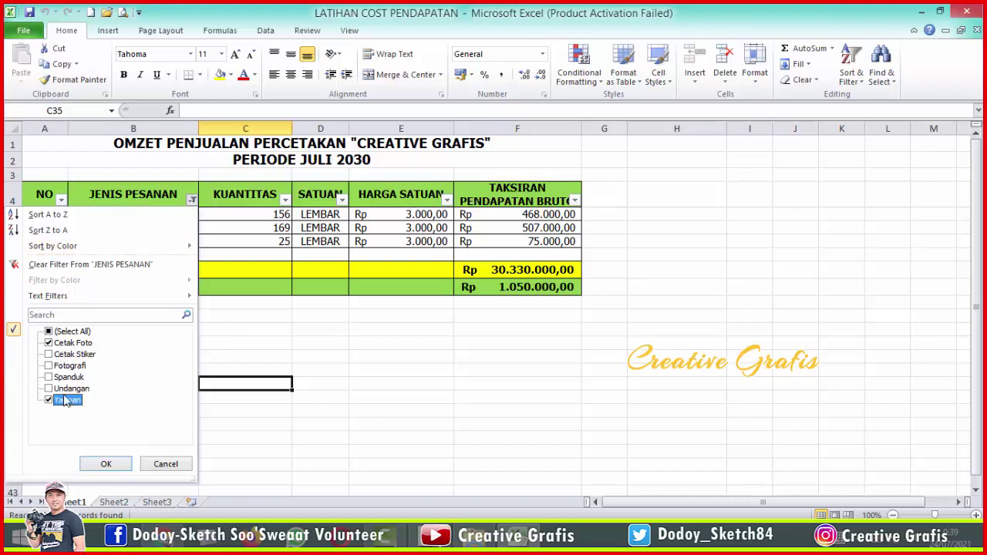
click(65, 400)
click(59, 389)
click(58, 346)
click(111, 465)
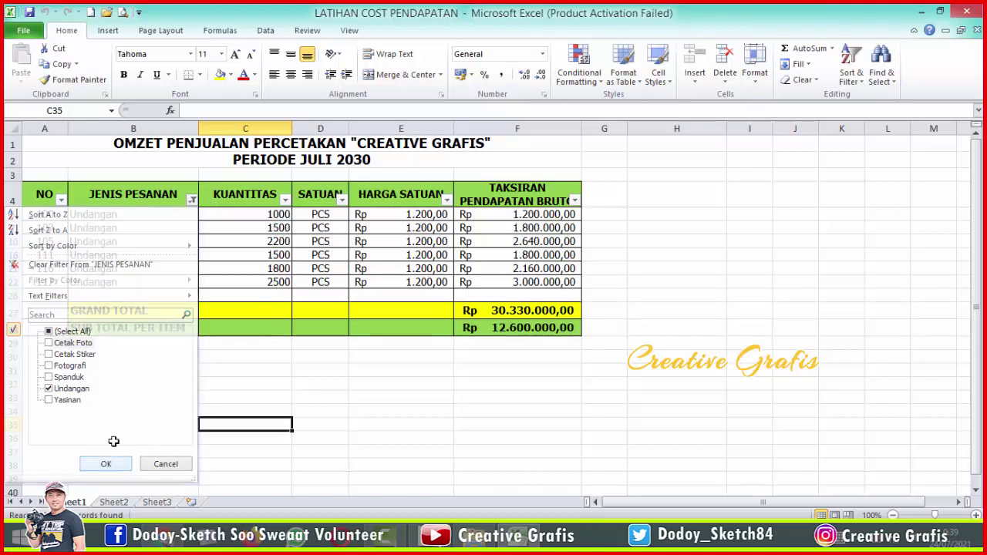
click(7, 199)
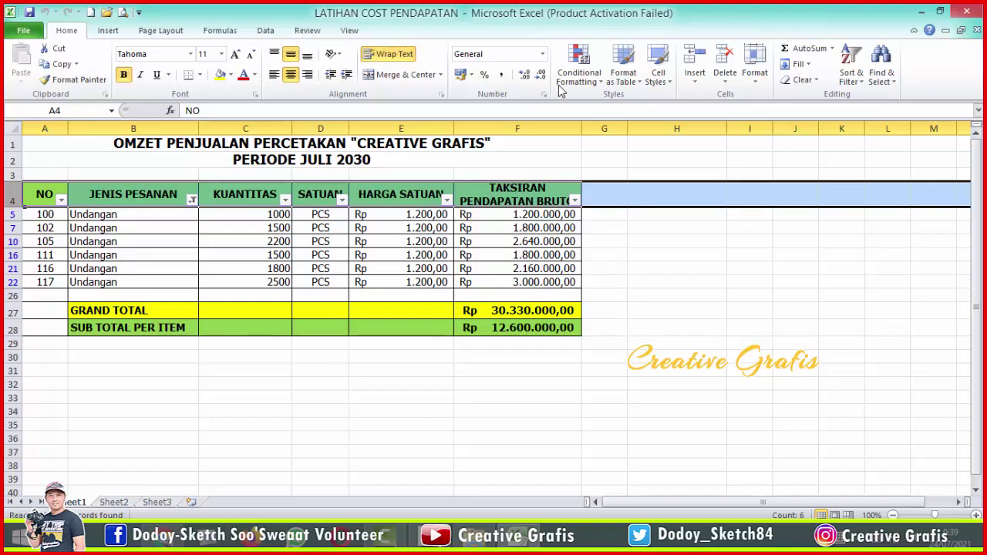
click(672, 321)
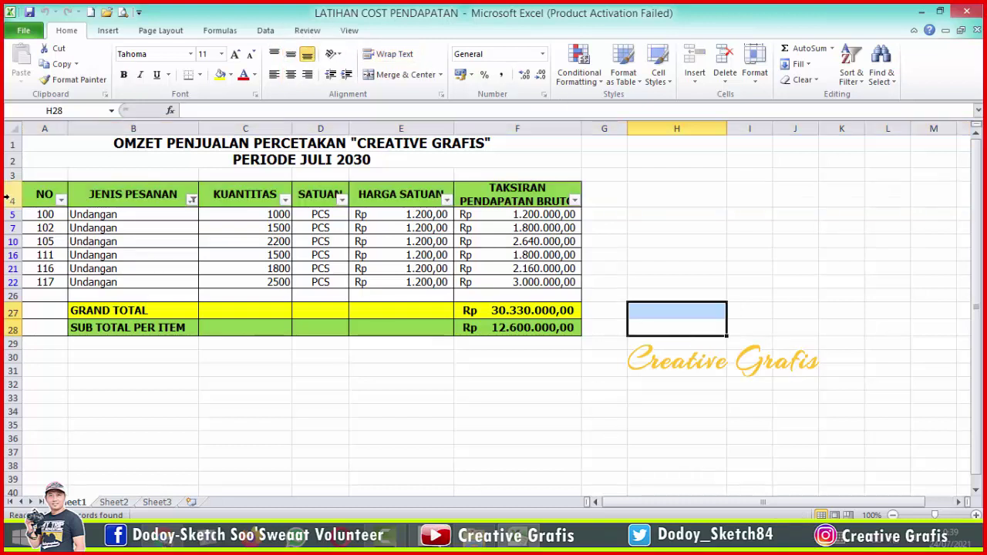
click(12, 197)
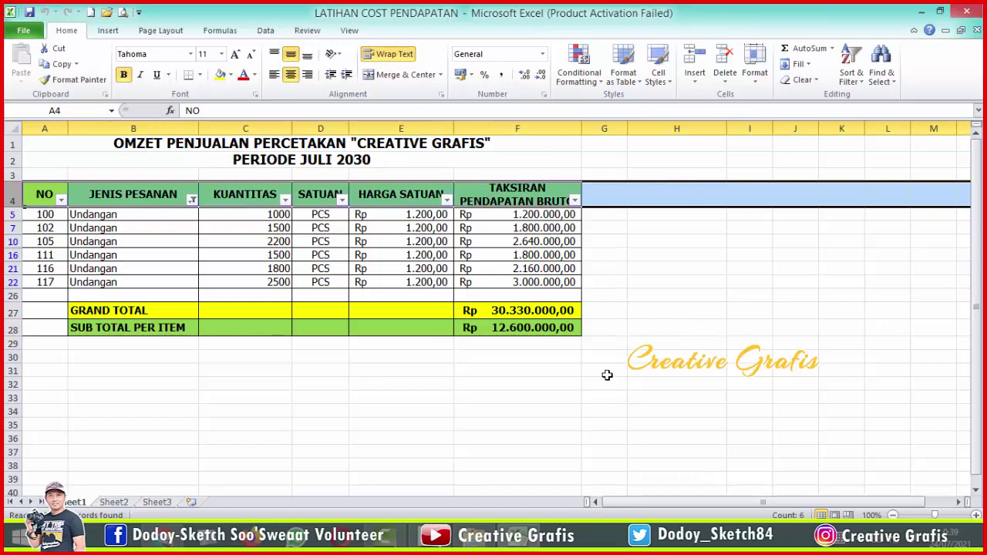
click(607, 374)
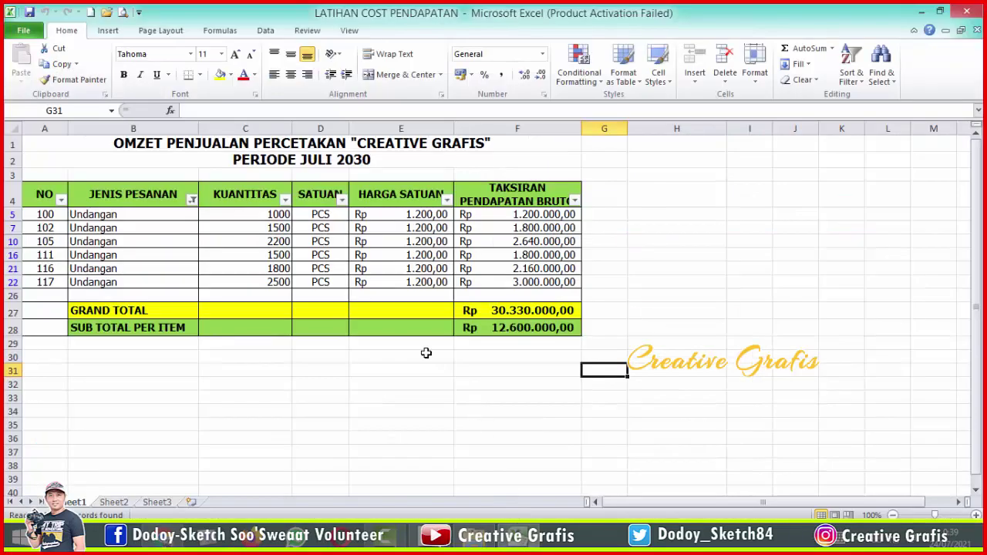
Remove the filter from the sales table to show all orders, and reapply it to the header cells from NO to TAKSIRAN PENDAPATAN BRUTO.
click(265, 31)
click(378, 77)
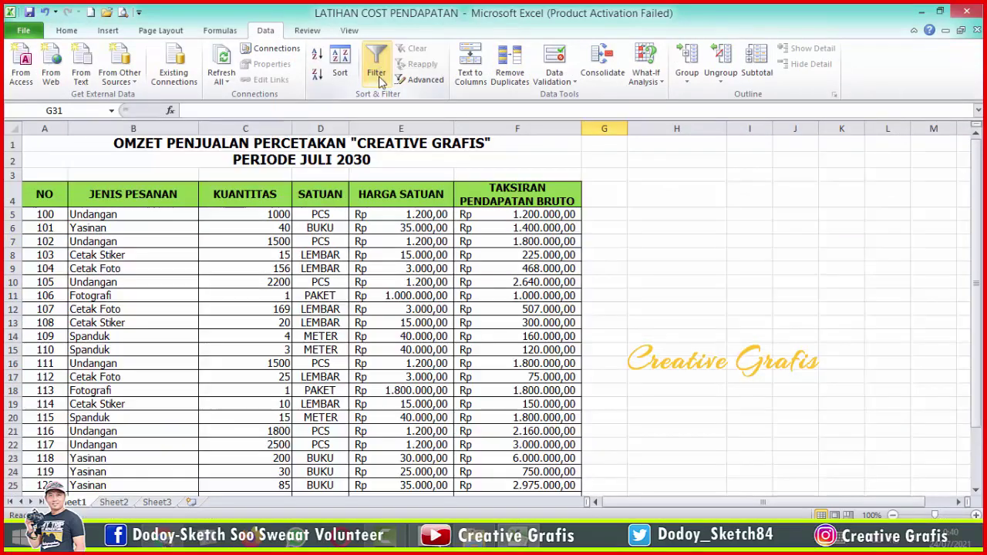
scroll(290, 351, down, 3)
scroll(229, 346, up, 2)
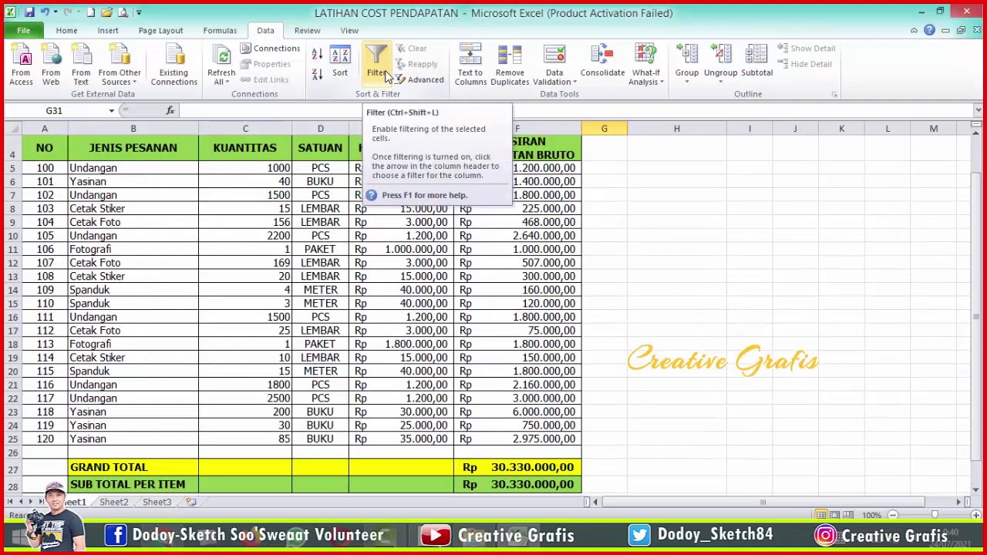
click(35, 154)
shift+click(529, 154)
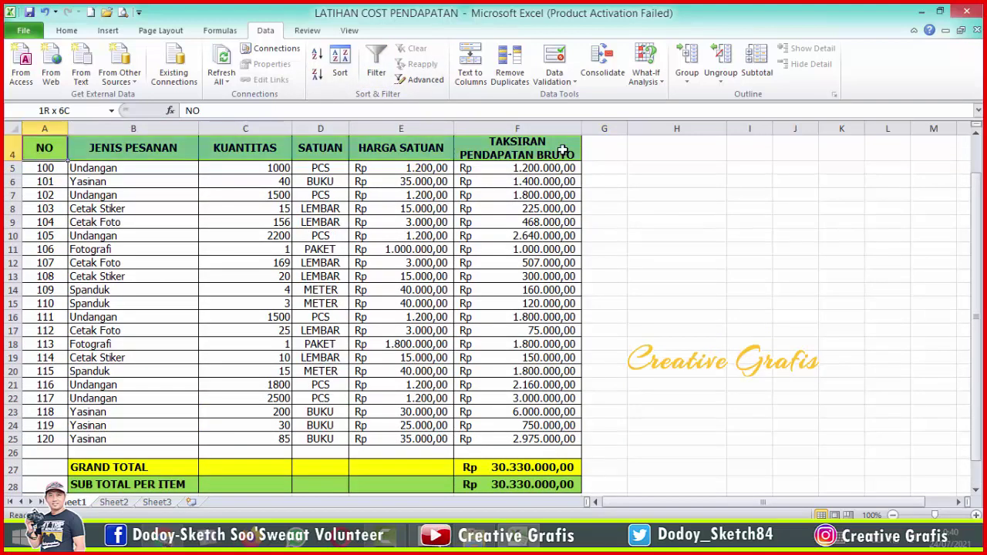
click(376, 73)
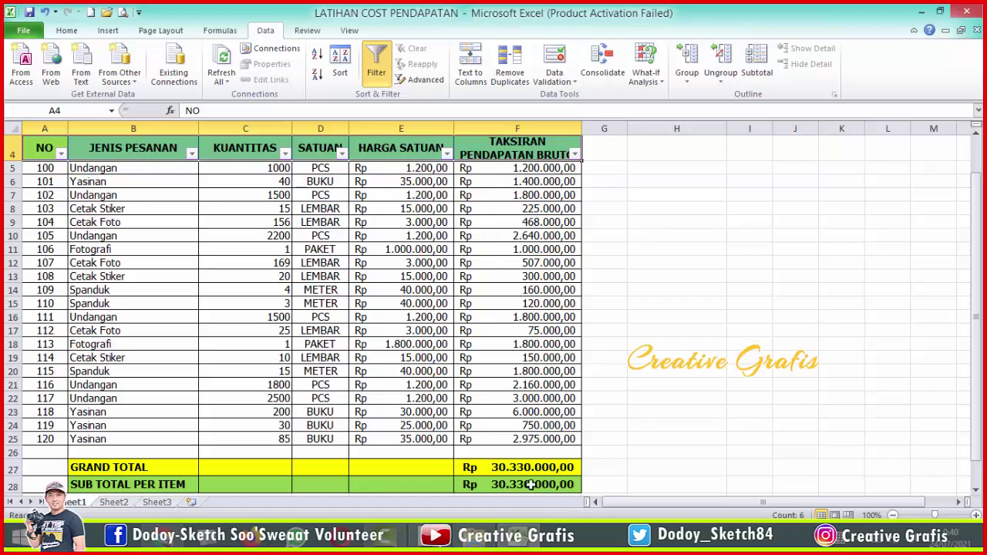
Filter the JENIS PESANAN column to show only Fotografi orders.
click(191, 154)
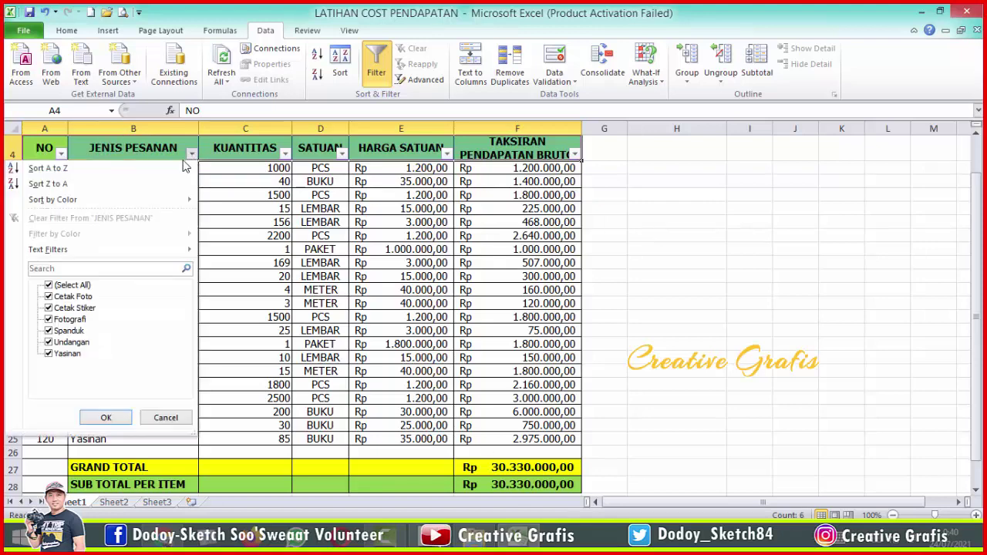
click(50, 285)
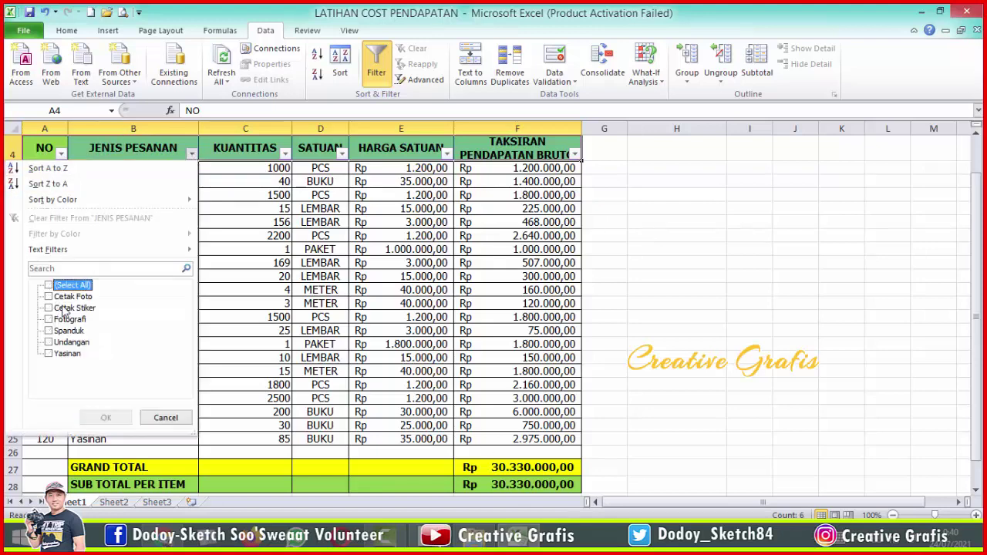
click(67, 320)
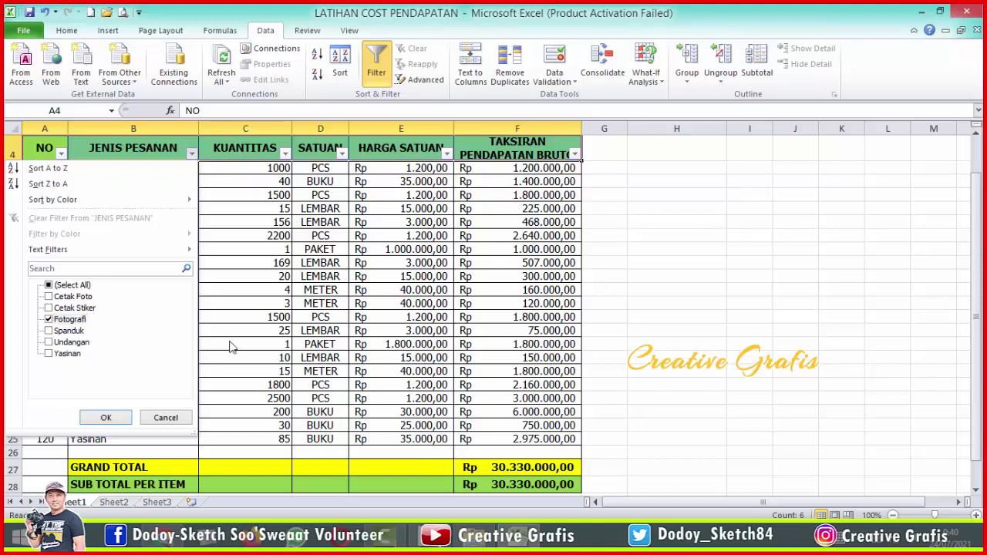
click(106, 417)
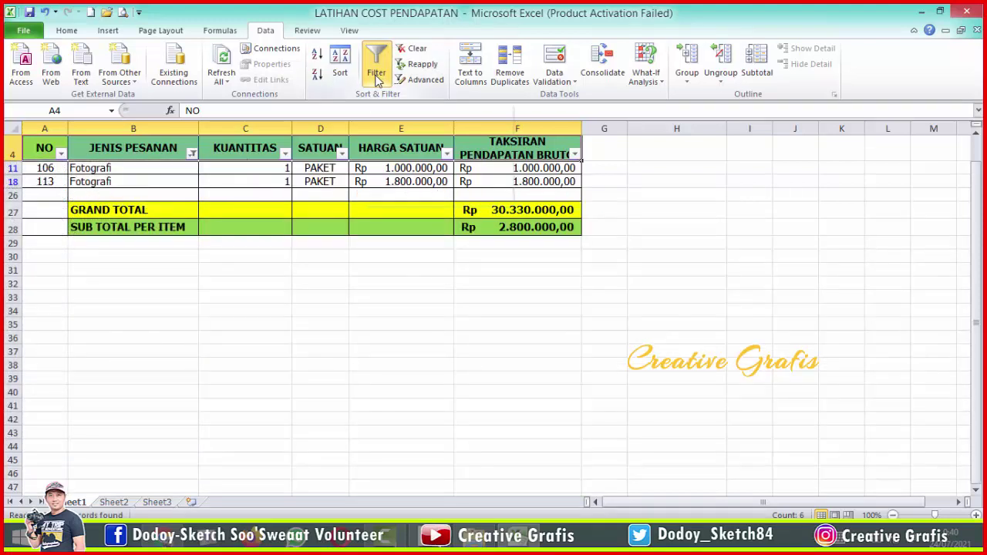
click(192, 153)
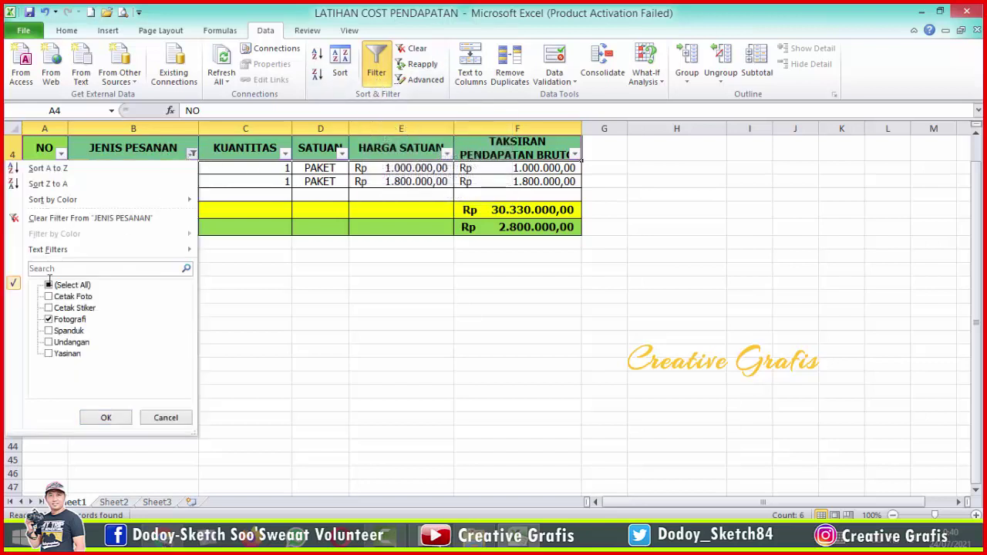
click(48, 318)
click(168, 420)
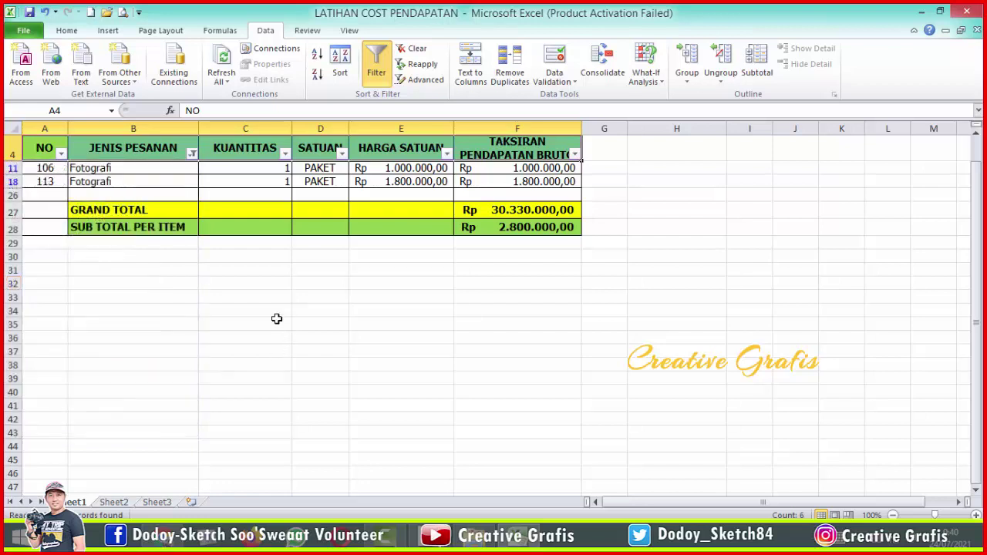
Turn off filtering to clear the Fotografi selection, and turn it back on for the header range A4:F4.
click(9, 152)
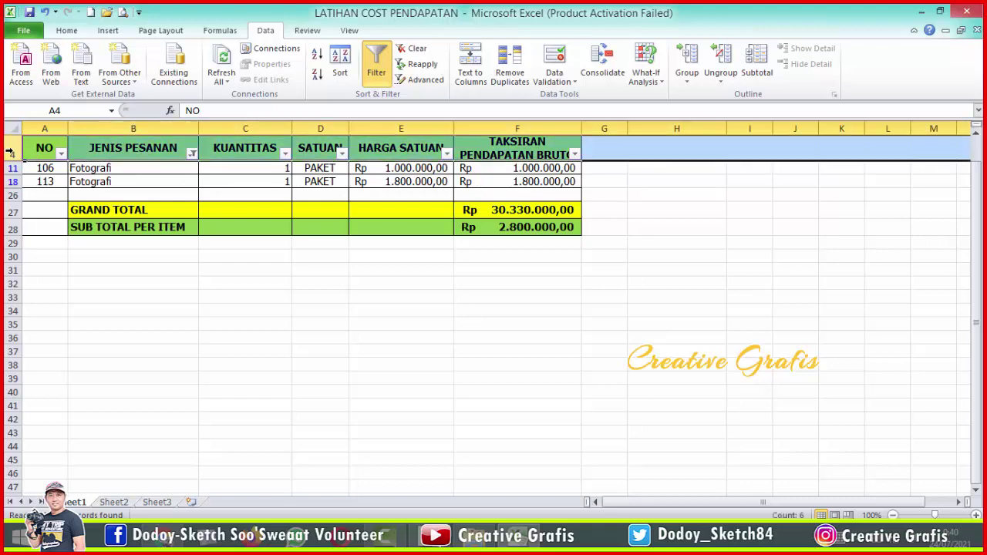
click(376, 68)
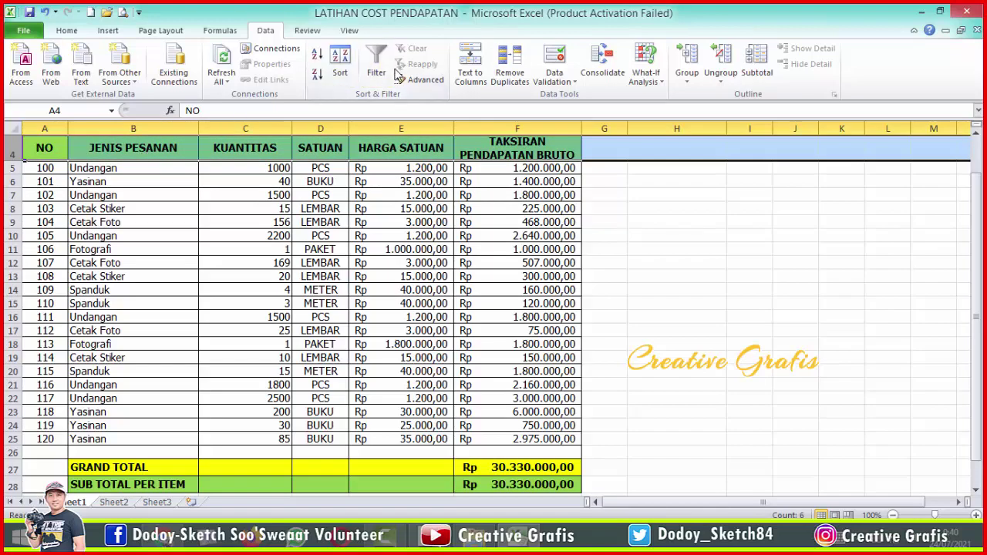
drag(518, 148, 23, 150)
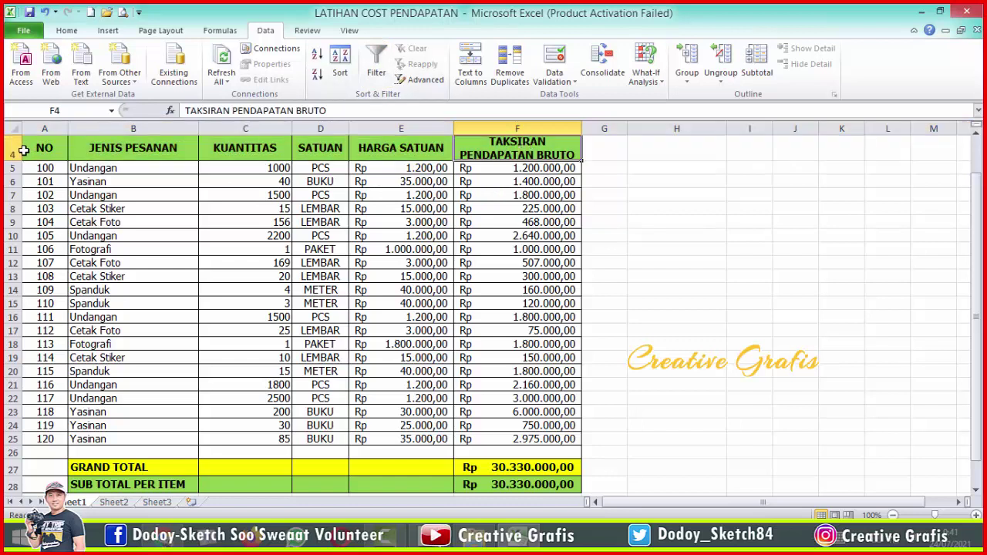
click(376, 73)
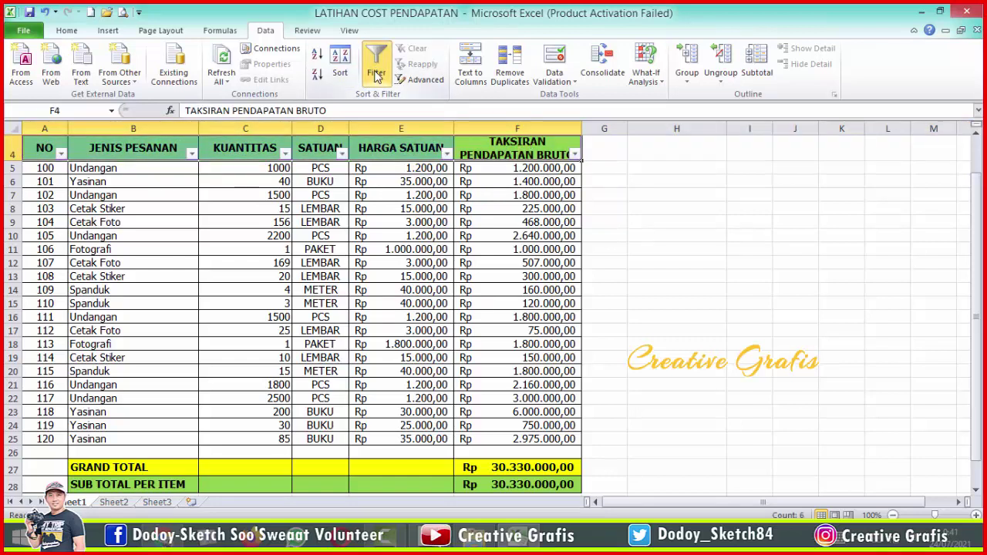